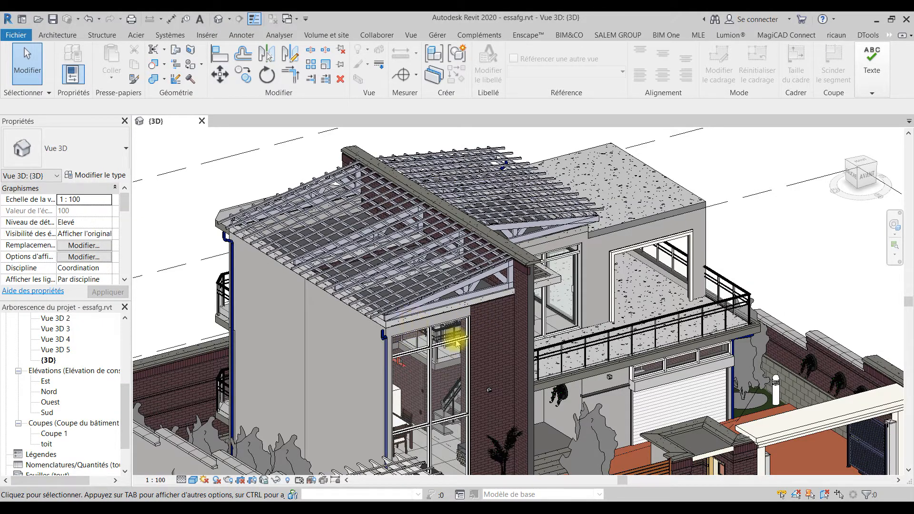
- Open the ETAGE 2 floor plan view and bring the whole house plan into view
{"action": "scroll", "coordinate": [413, 336], "scroll_direction": "up", "scroll_amount": 3}
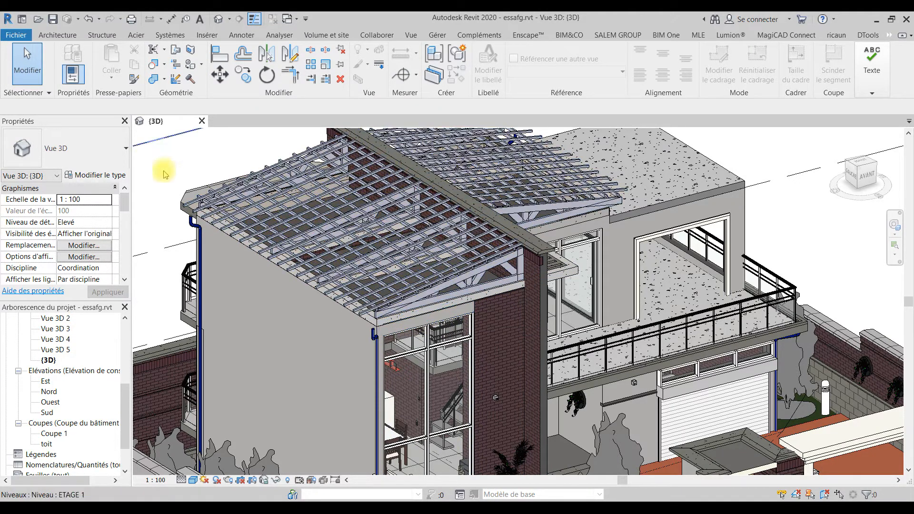
{"action": "scroll", "coordinate": [69, 376], "scroll_direction": "up", "scroll_amount": 4}
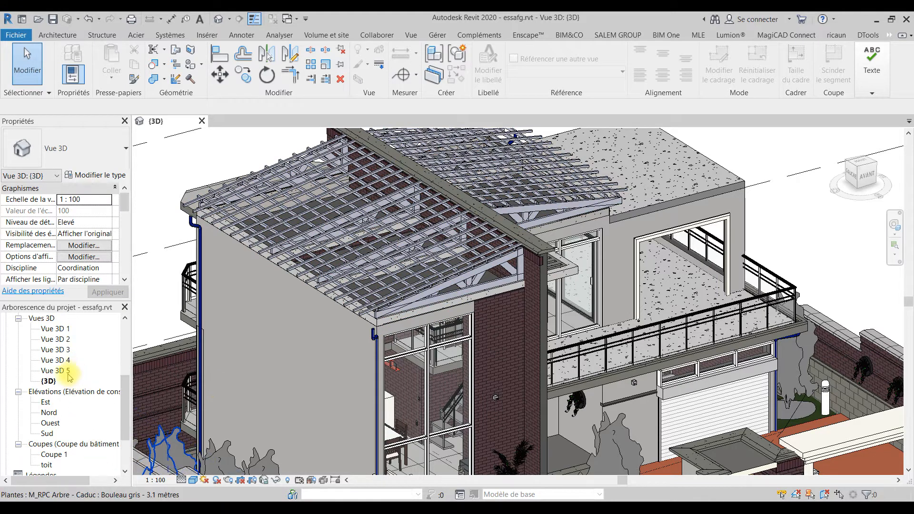
{"action": "scroll", "coordinate": [66, 381], "scroll_direction": "up", "scroll_amount": 1}
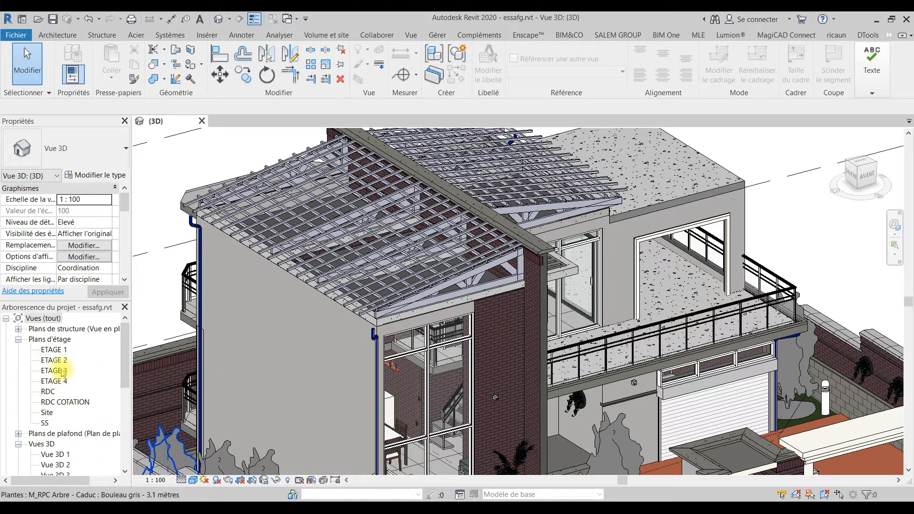
{"action": "left_click", "coordinate": [57, 363]}
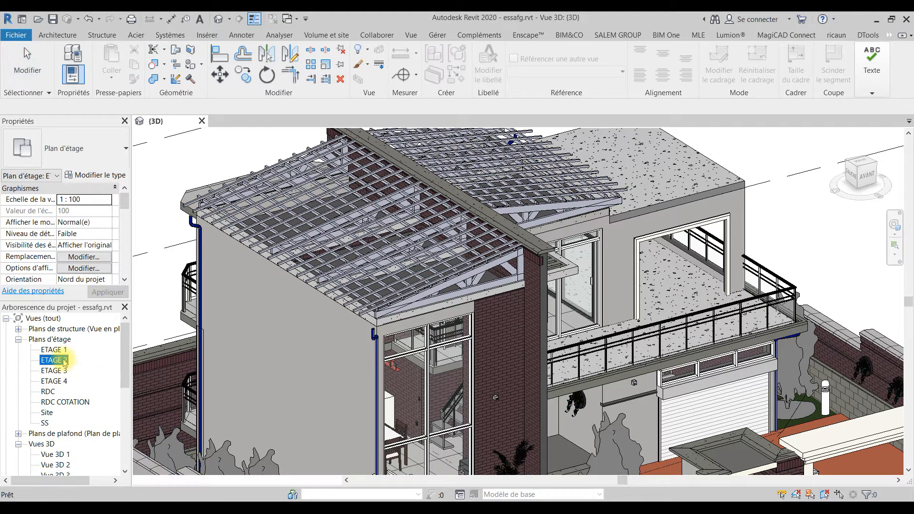
{"action": "double_click", "coordinate": [64, 362]}
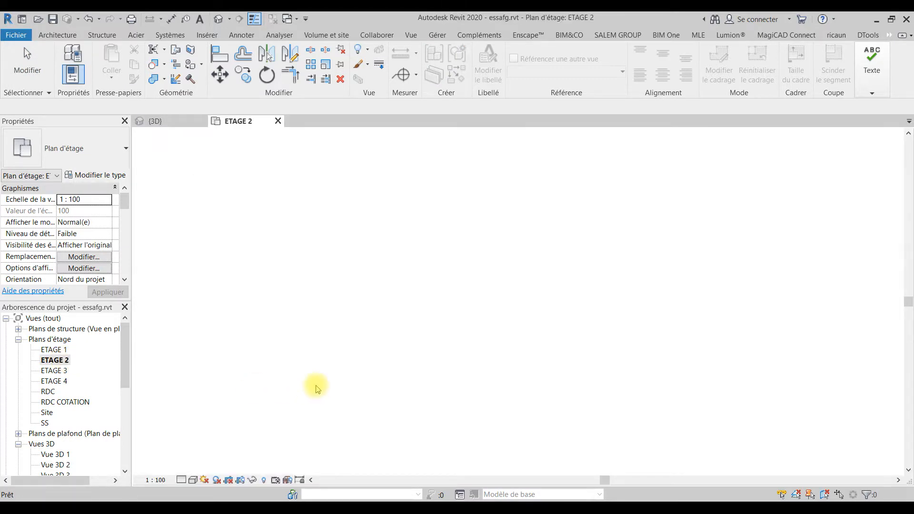
{"action": "scroll", "coordinate": [486, 281], "scroll_direction": "up", "scroll_amount": 6}
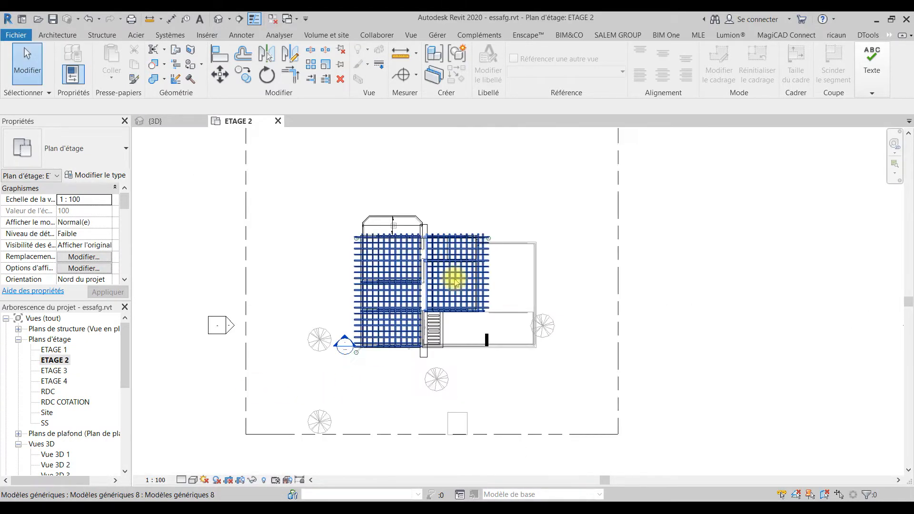
{"action": "scroll", "coordinate": [525, 311], "scroll_direction": "down", "scroll_amount": 8}
{"action": "scroll", "coordinate": [481, 286], "scroll_direction": "up", "scroll_amount": 4}
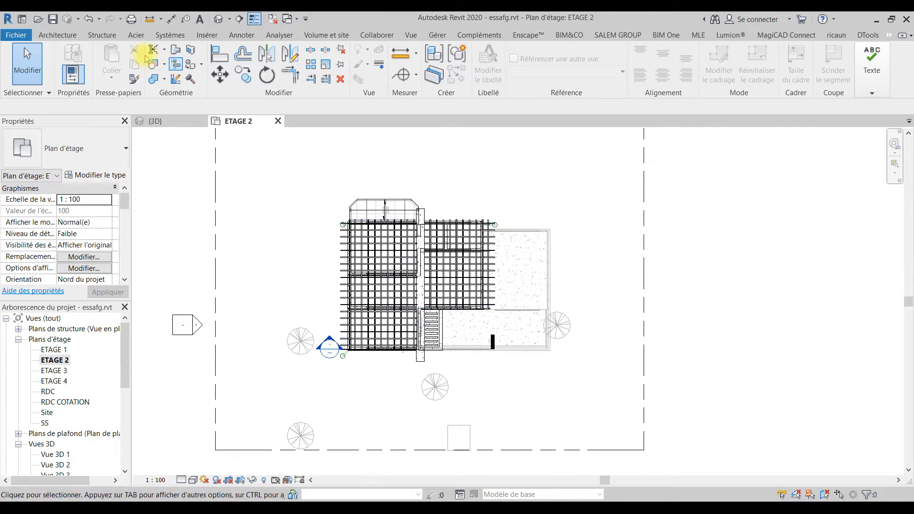
{"action": "left_click", "coordinate": [56, 37]}
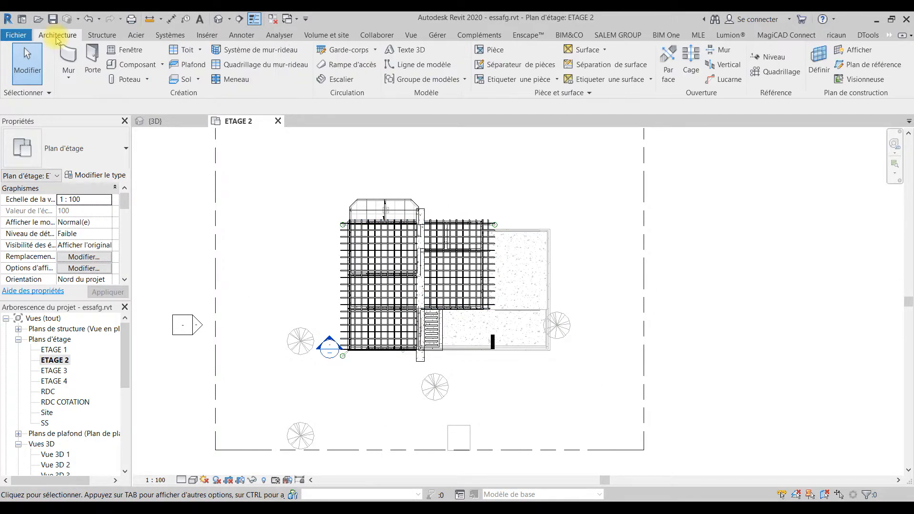
{"action": "left_click", "coordinate": [199, 69]}
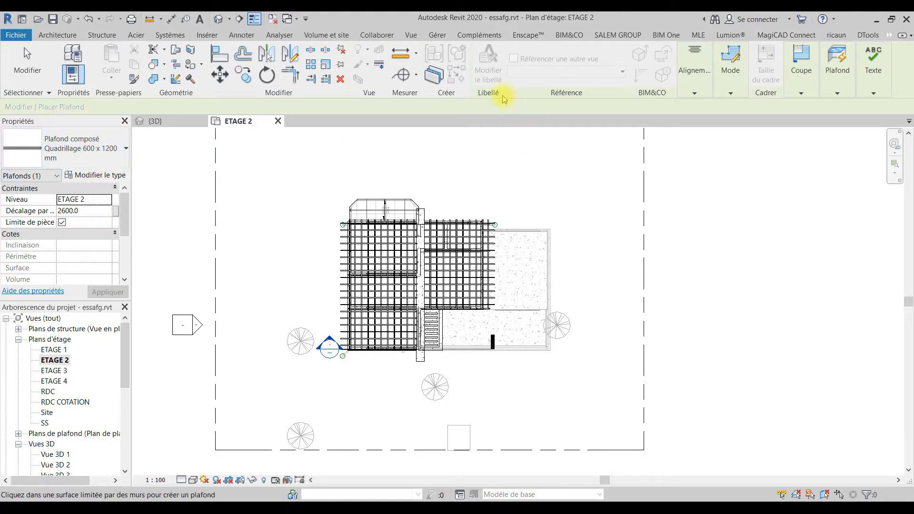
{"action": "left_click", "coordinate": [872, 75]}
{"action": "left_click", "coordinate": [402, 227]}
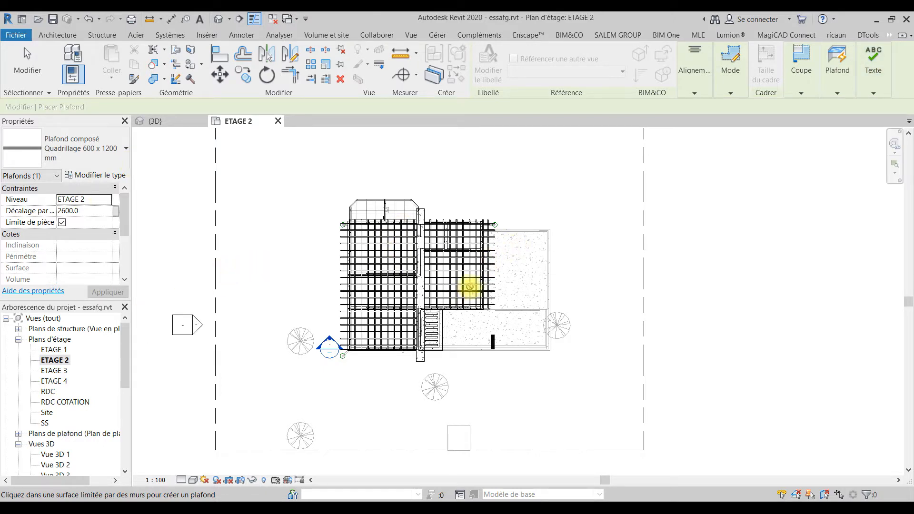
{"action": "key", "text": "Escape"}
{"action": "left_click", "coordinate": [51, 34]}
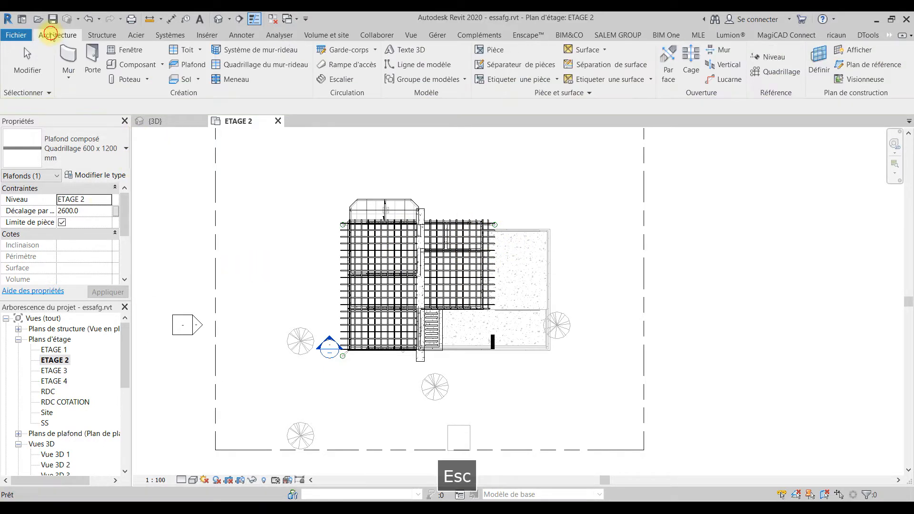
{"action": "key", "text": "Escape"}
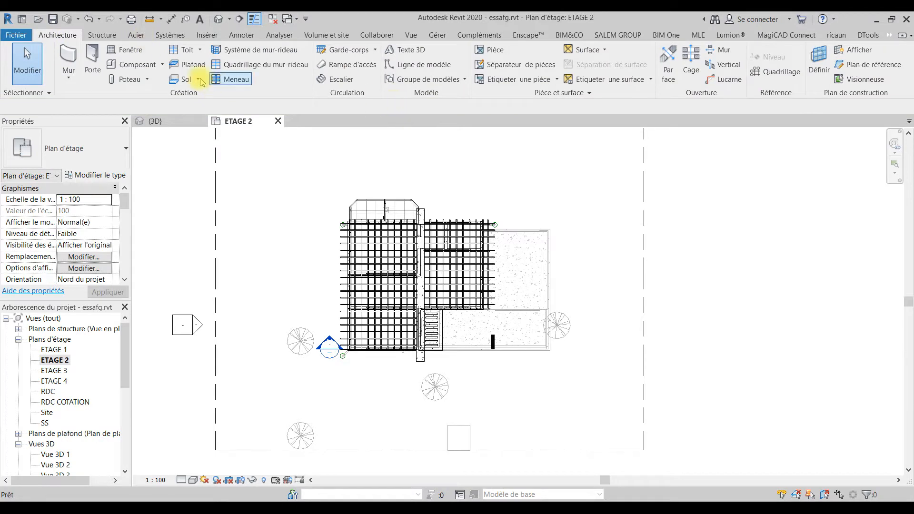
{"action": "left_click", "coordinate": [199, 50]}
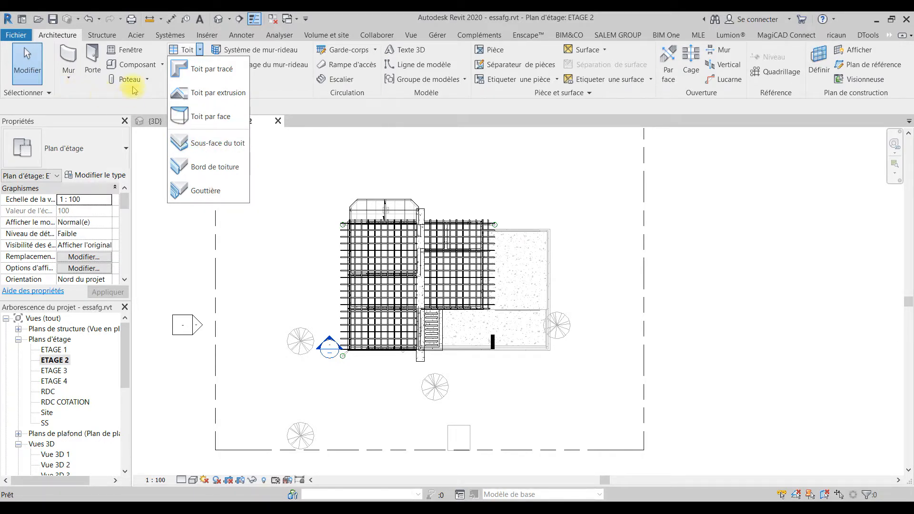
{"action": "left_click", "coordinate": [127, 108]}
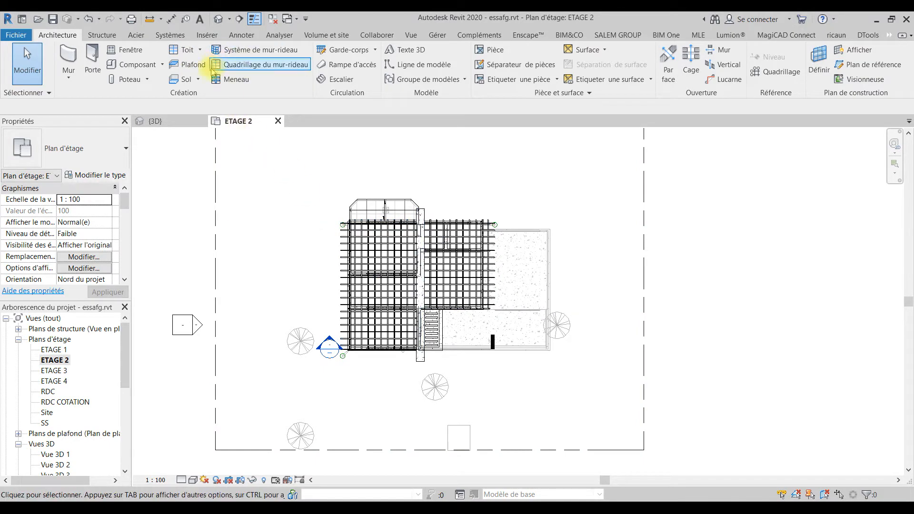
- Start an architectural floor (Dalle: architecture) on ETAGE 2 using the type Sol générique - 400 mm - Plein
{"action": "left_click", "coordinate": [199, 80]}
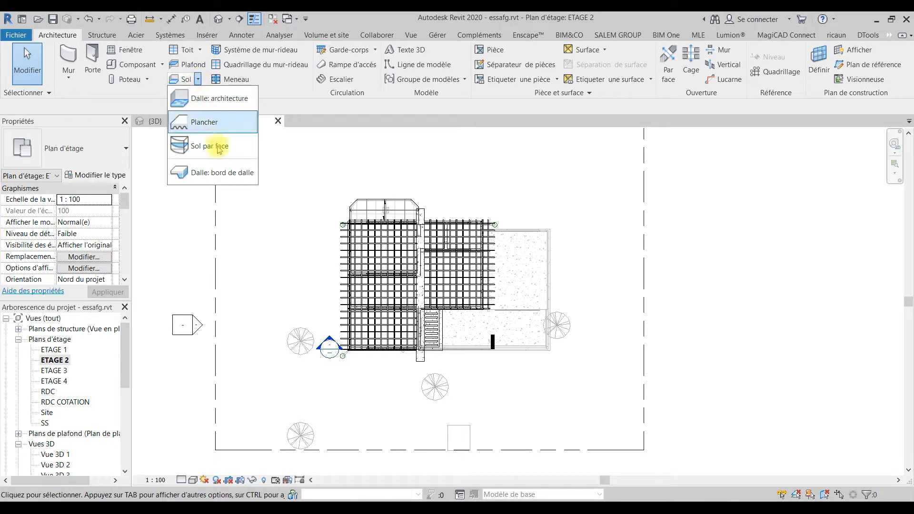
{"action": "left_click", "coordinate": [213, 102]}
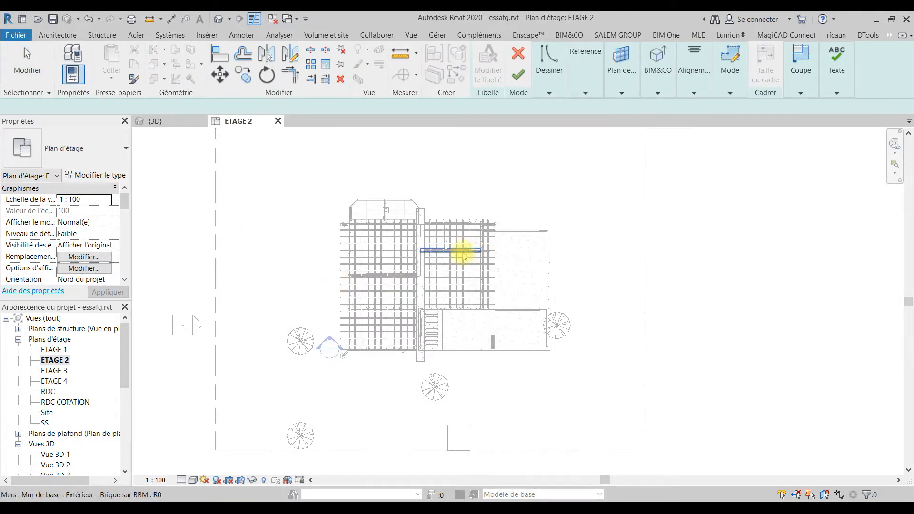
{"action": "scroll", "coordinate": [464, 256], "scroll_direction": "up", "scroll_amount": 3}
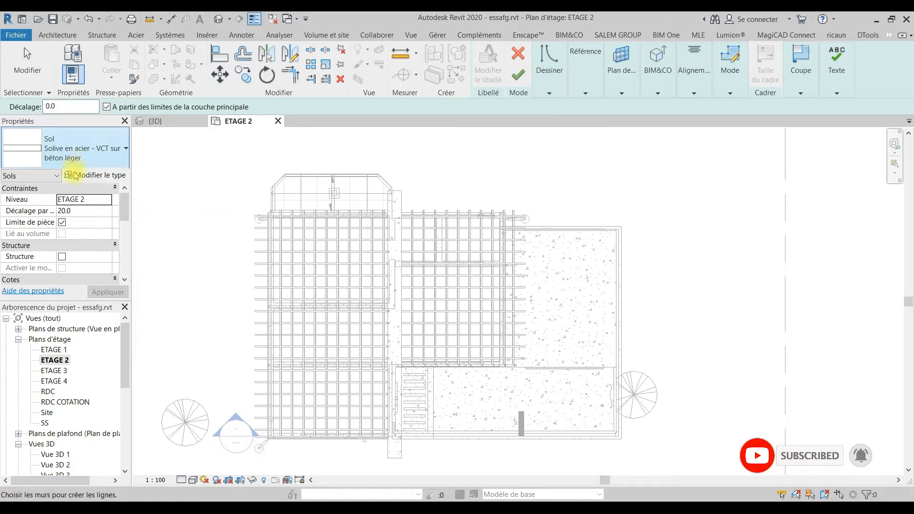
{"action": "left_click", "coordinate": [94, 175]}
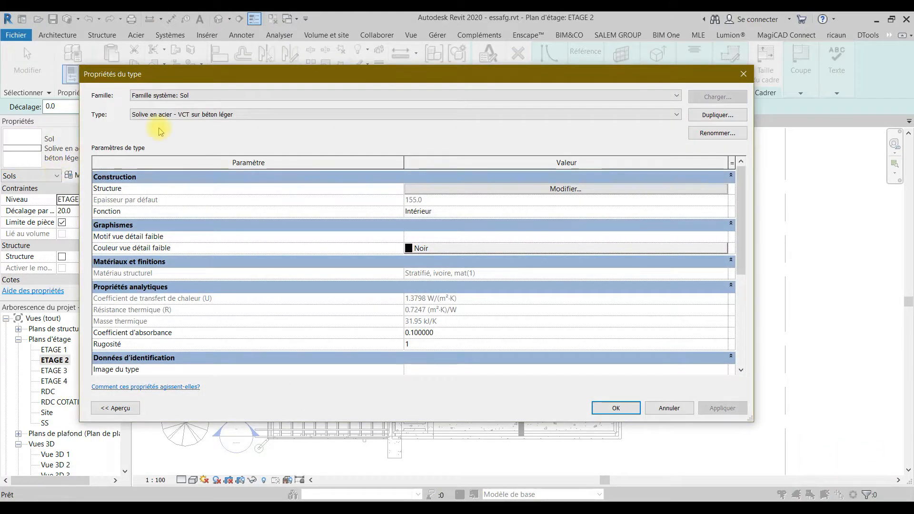
{"action": "left_click", "coordinate": [743, 74]}
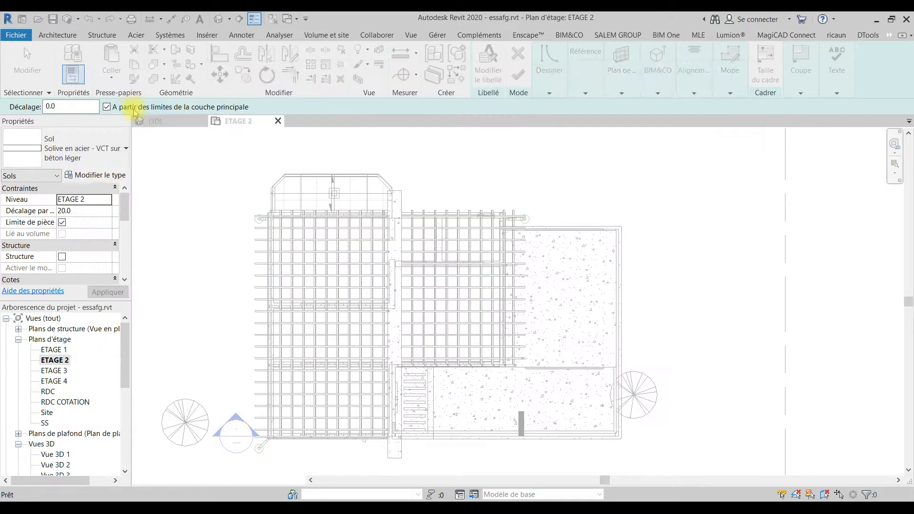
{"action": "left_click", "coordinate": [104, 150]}
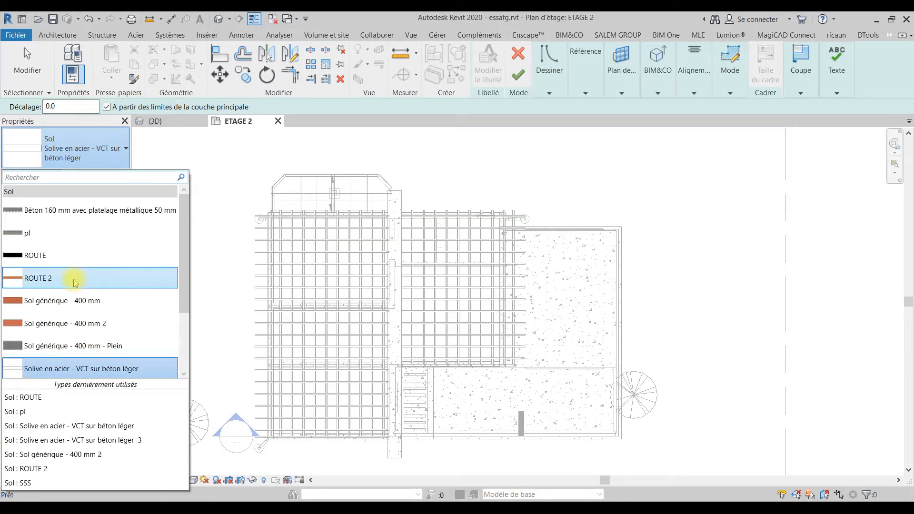
{"action": "mouse_move", "coordinate": [81, 351]}
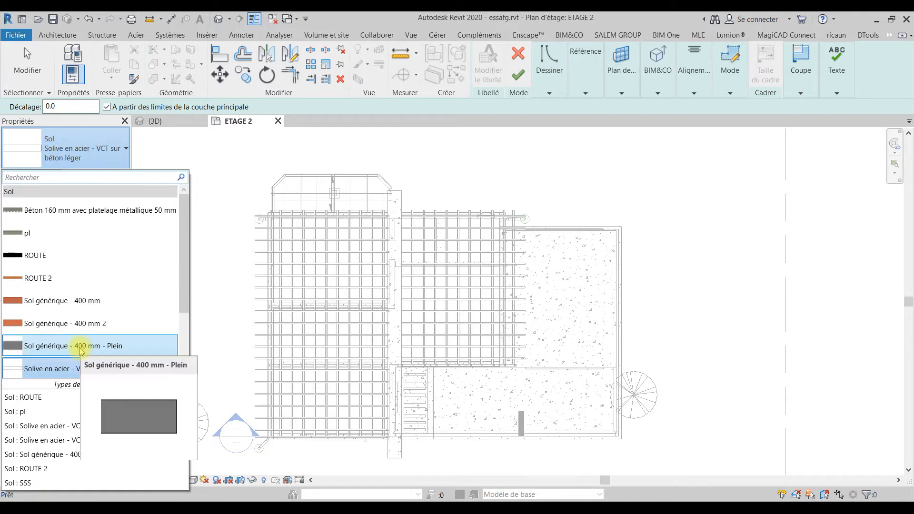
{"action": "left_click", "coordinate": [60, 350]}
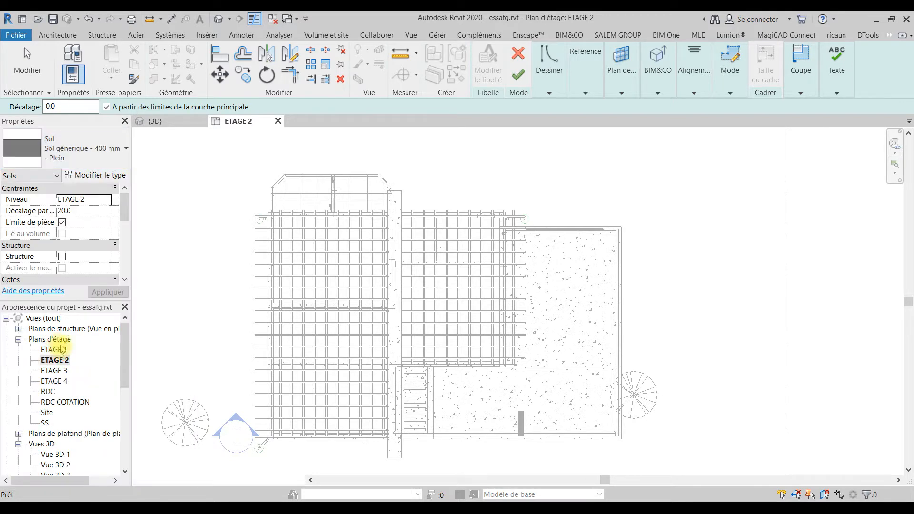
- Duplicate the Sol générique - 400 mm - Plein floor type under the name plafond
{"action": "left_click", "coordinate": [99, 175]}
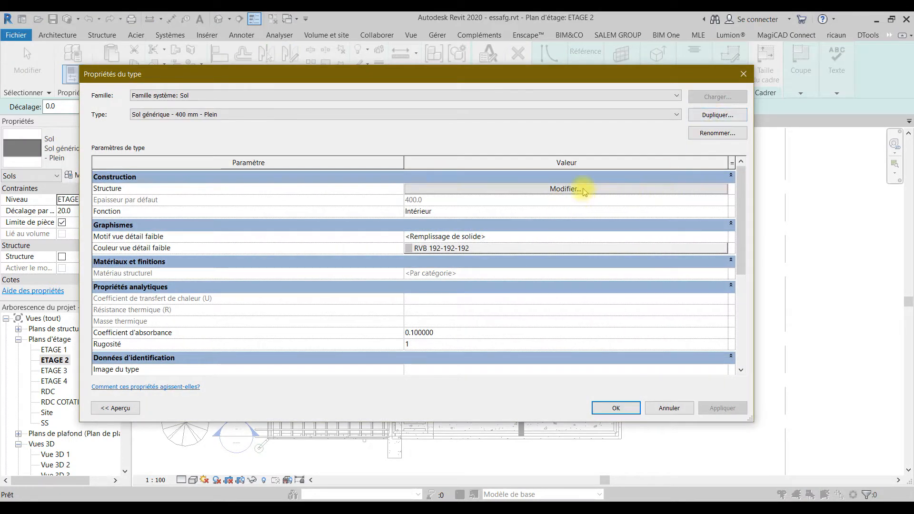
{"action": "left_click", "coordinate": [718, 115]}
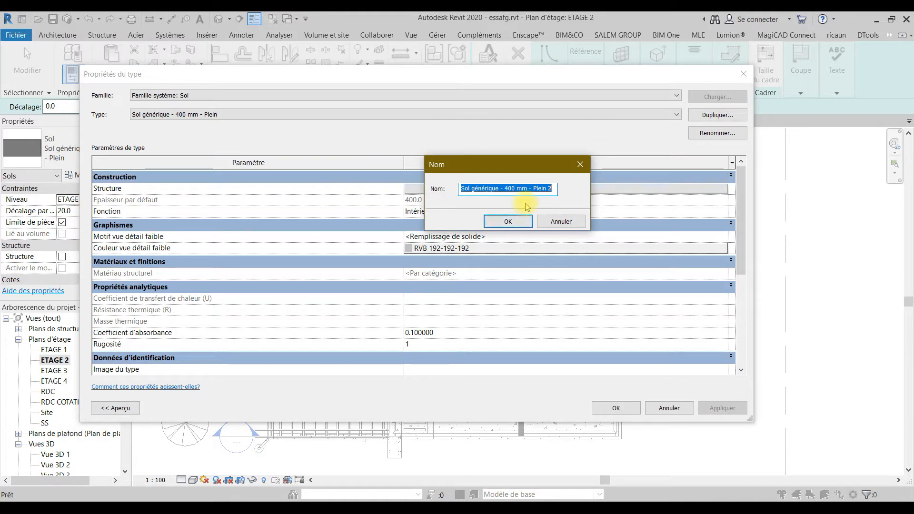
{"action": "type", "text": "plafo"}
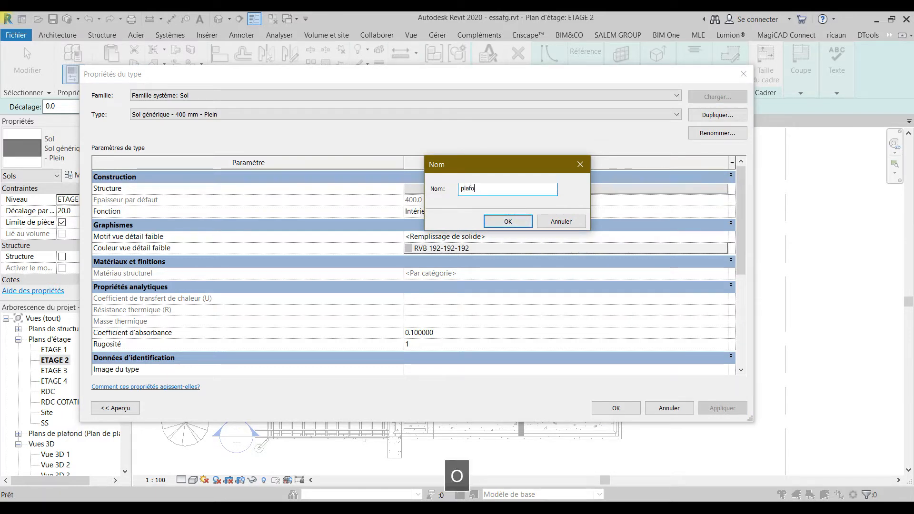
{"action": "type", "text": "nd"}
{"action": "left_click", "coordinate": [512, 224]}
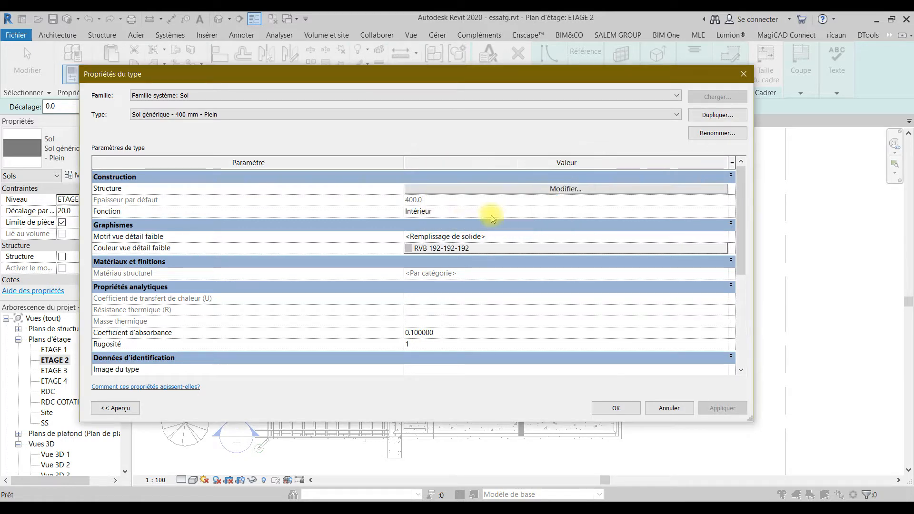
- Try to set the thickness of the plafond type's Porteur/Ossature layer to 0.02
{"action": "left_click", "coordinate": [431, 188]}
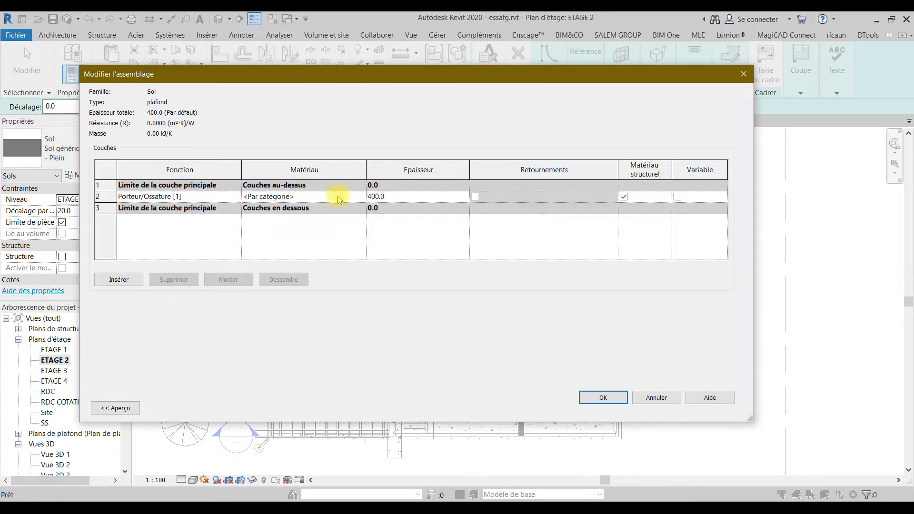
{"action": "left_click", "coordinate": [397, 196]}
{"action": "type", "text": "0."}
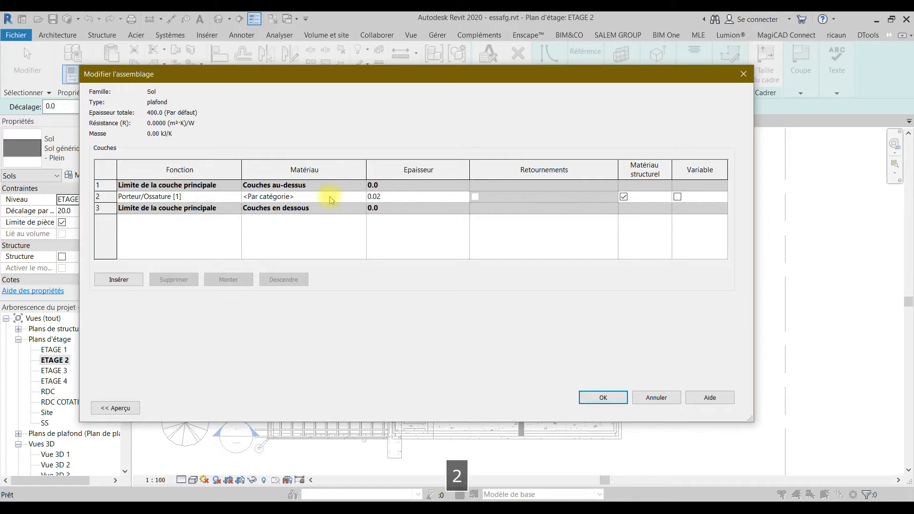
{"action": "left_click", "coordinate": [333, 196]}
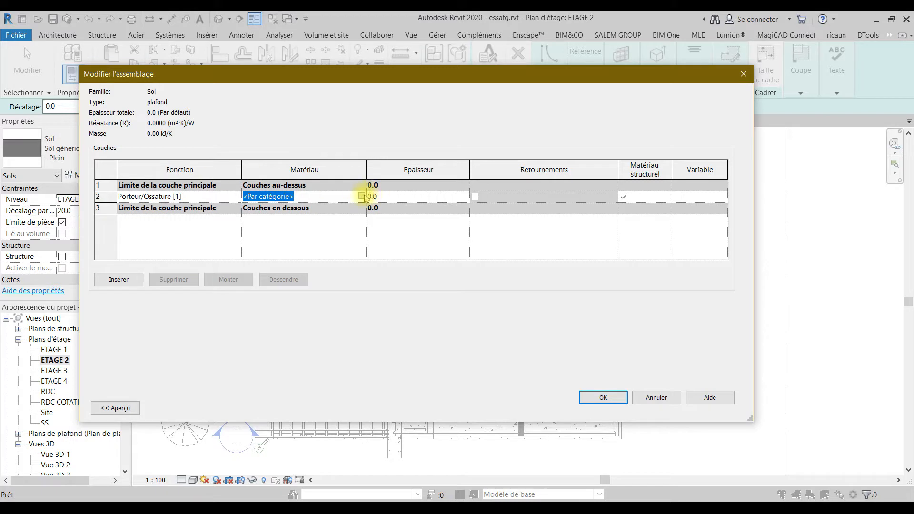
{"action": "left_click", "coordinate": [591, 400]}
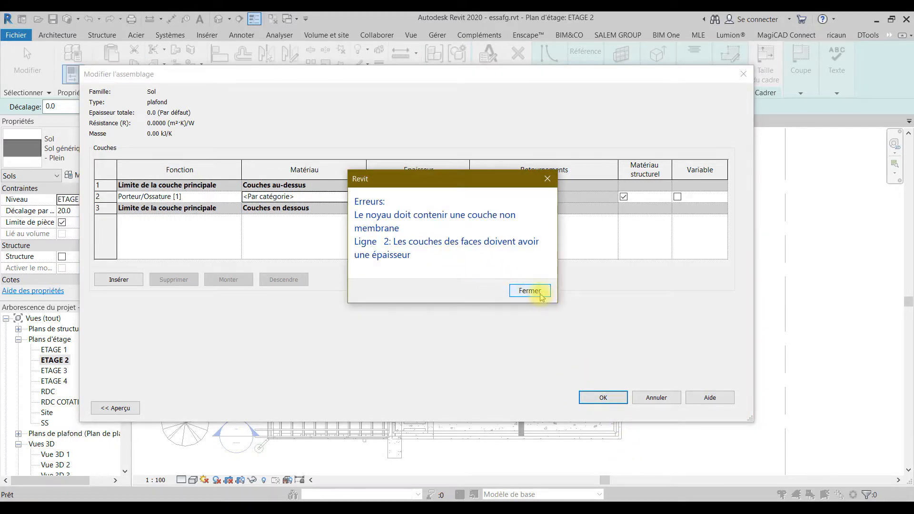
{"action": "left_click", "coordinate": [529, 290]}
{"action": "left_click", "coordinate": [398, 196]}
{"action": "type", "text": "0.02"}
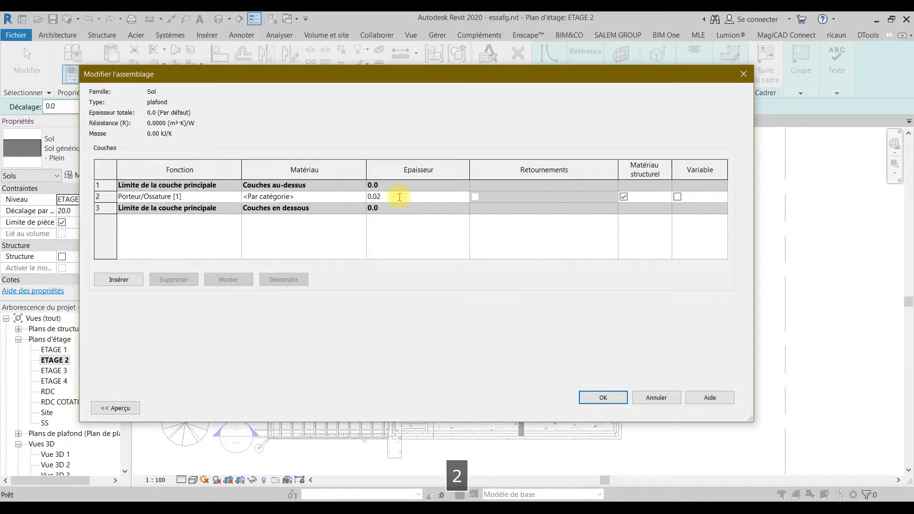
{"action": "left_click_drag", "start_coordinate": [384, 196], "coordinate": [345, 198]}
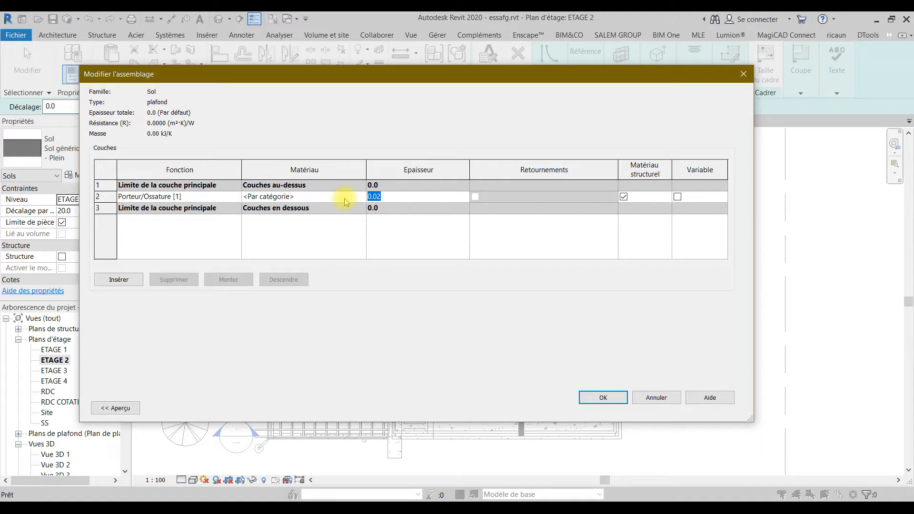
{"action": "left_click", "coordinate": [673, 400]}
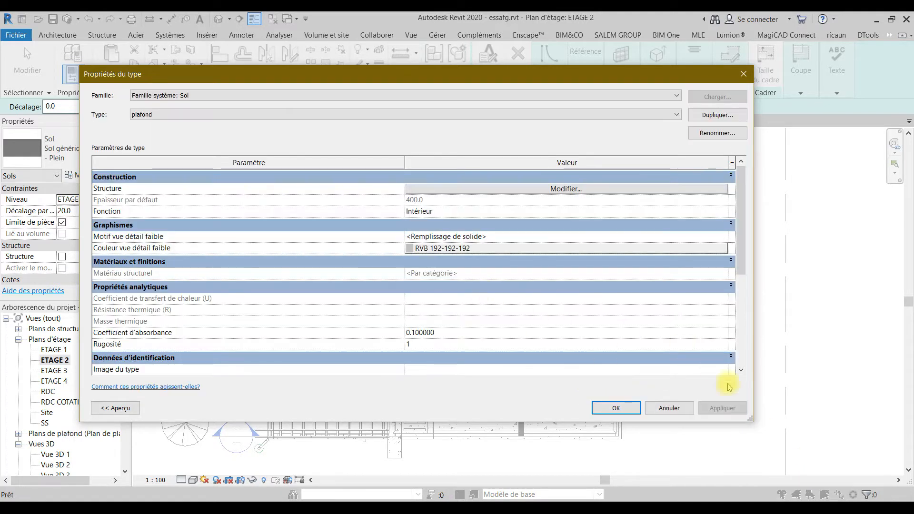
- Set the thickness of the plafond type's Porteur/Ossature layer to 20 and accept the assembly
{"action": "left_click", "coordinate": [506, 189]}
{"action": "left_click", "coordinate": [402, 195]}
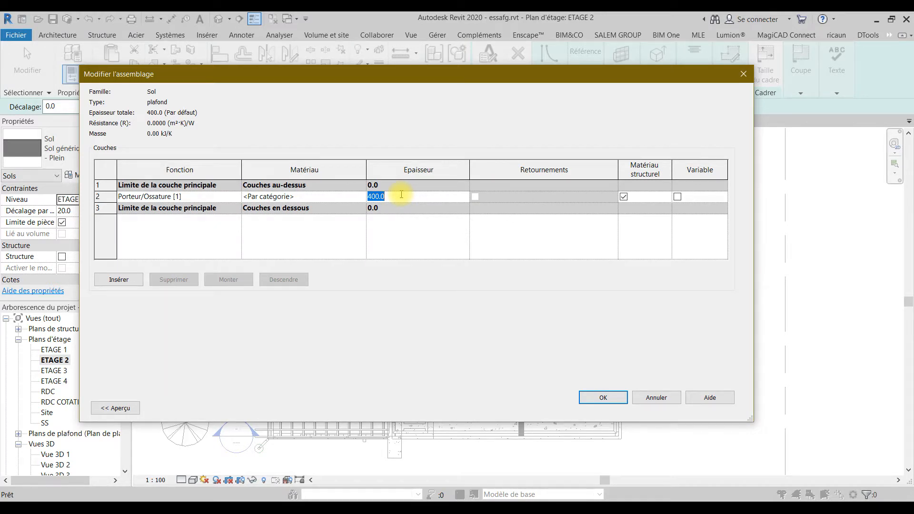
{"action": "type", "text": "20"}
{"action": "left_click", "coordinate": [598, 396]}
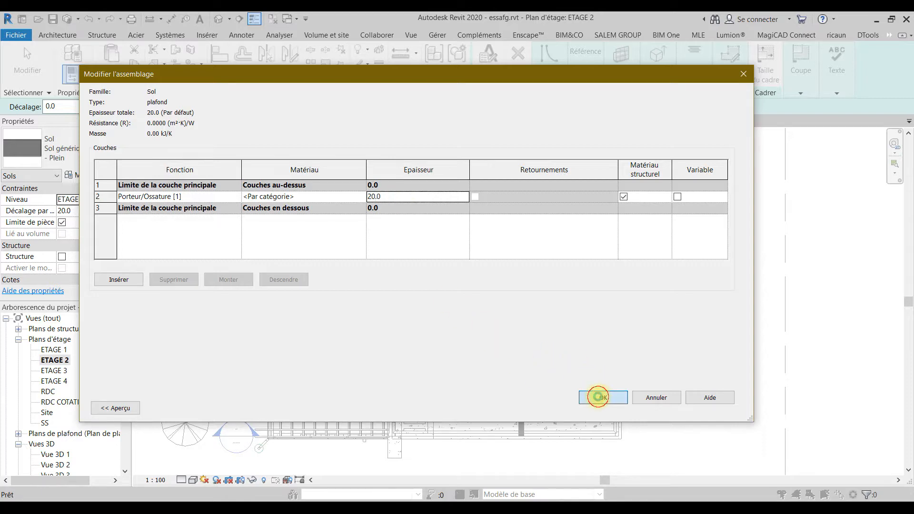
- Confirm the plafond type's assembly and type properties so the floor being sketched uses that type
{"action": "left_click", "coordinate": [598, 397]}
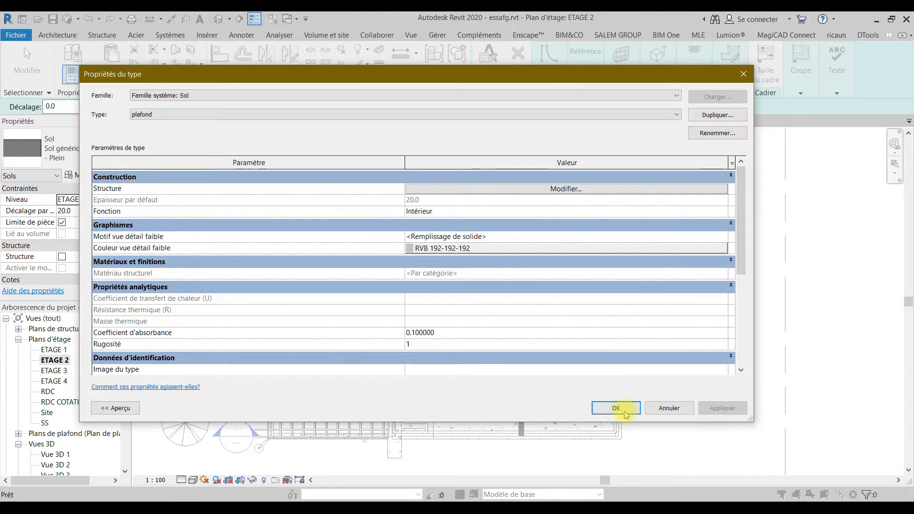
{"action": "left_click", "coordinate": [616, 408]}
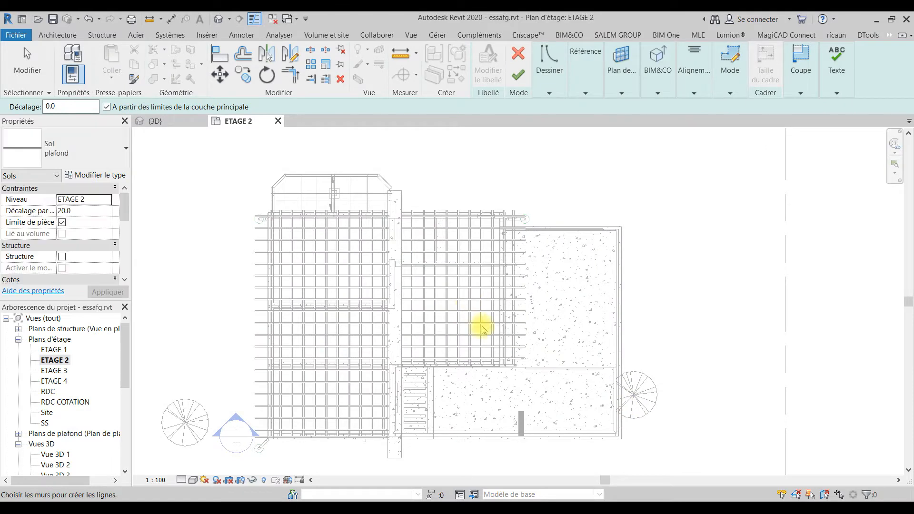
- Change the project's length unit to metres (Mètres) and confirm the unit settings
{"action": "key", "text": "u"}
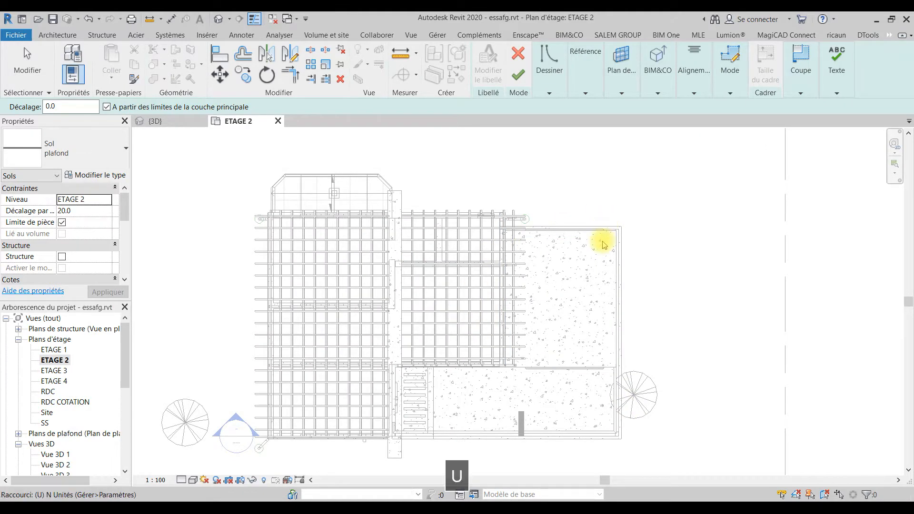
{"action": "key", "text": "n"}
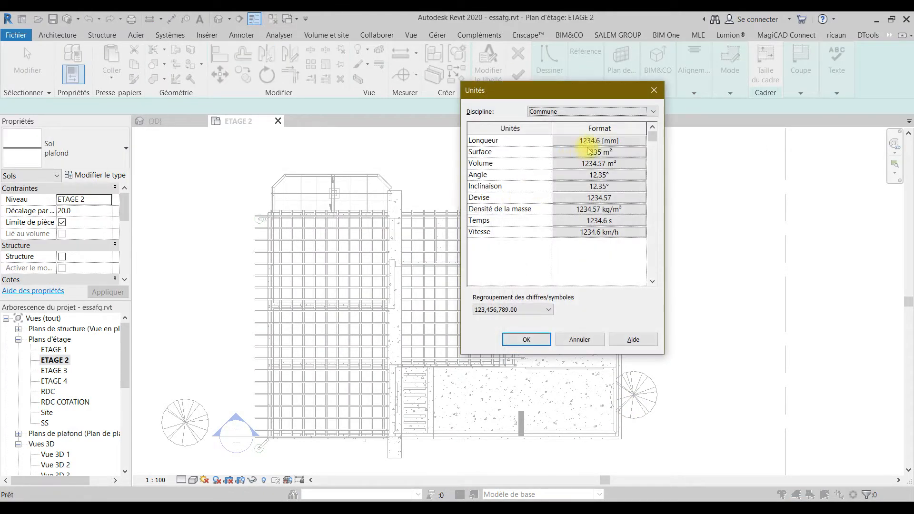
{"action": "left_click", "coordinate": [604, 142]}
{"action": "left_click", "coordinate": [595, 159]}
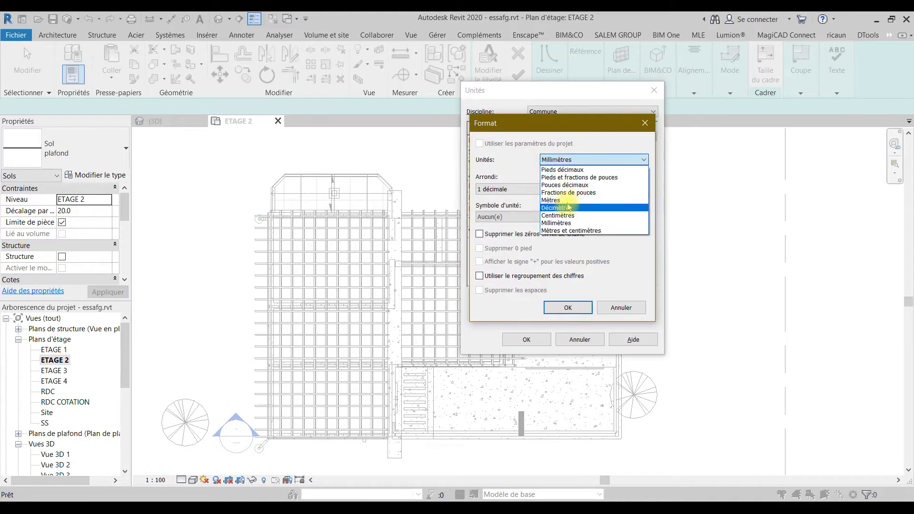
{"action": "left_click", "coordinate": [547, 196]}
{"action": "left_click", "coordinate": [526, 190]}
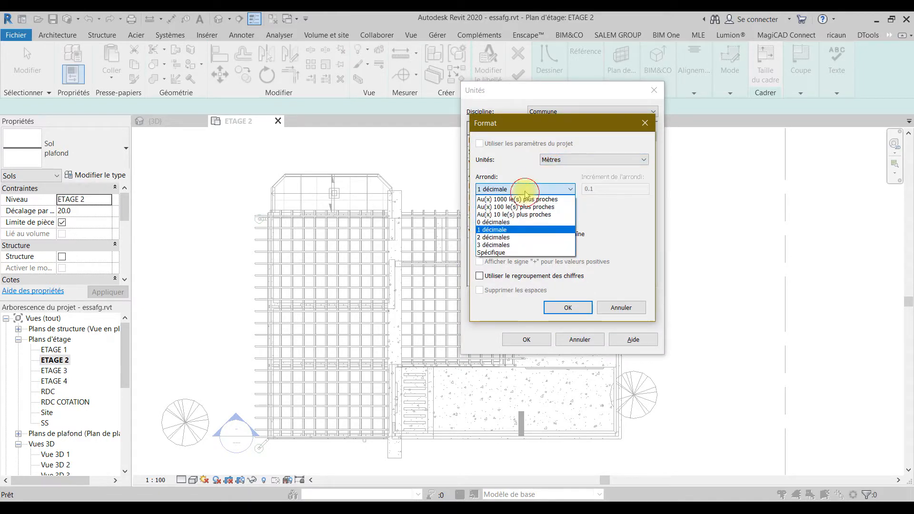
{"action": "left_click", "coordinate": [502, 232]}
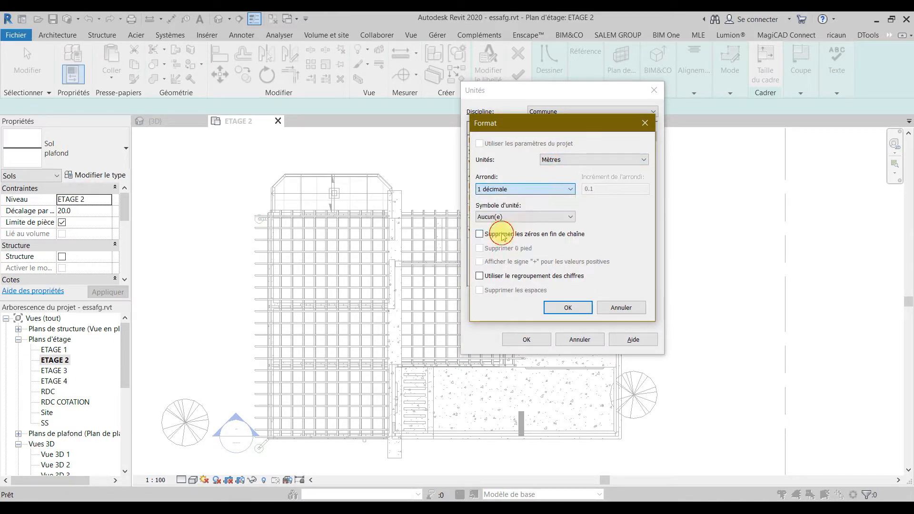
{"action": "left_click", "coordinate": [585, 307]}
{"action": "left_click", "coordinate": [529, 340]}
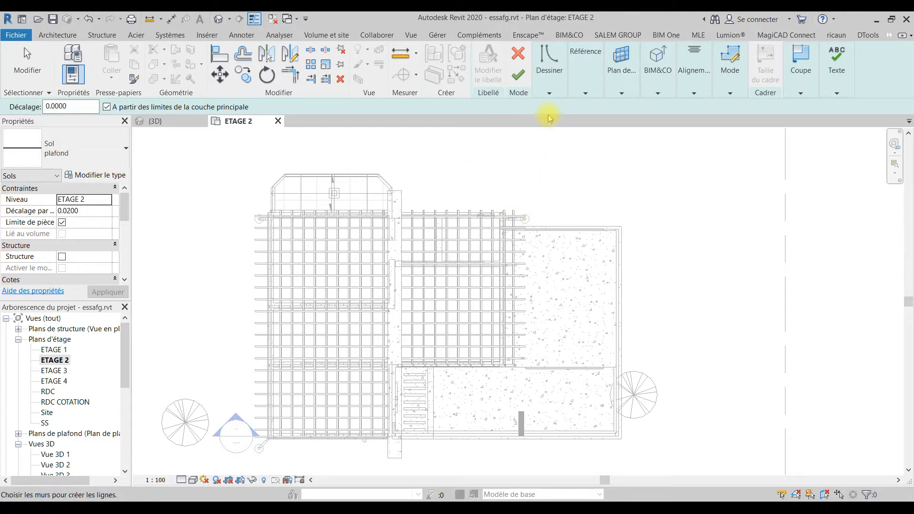
- Sketch a rectangular floor boundary about 9.5 m wide around both roof framings, reaching down to the house's lower wall line
{"action": "left_click", "coordinate": [553, 82]}
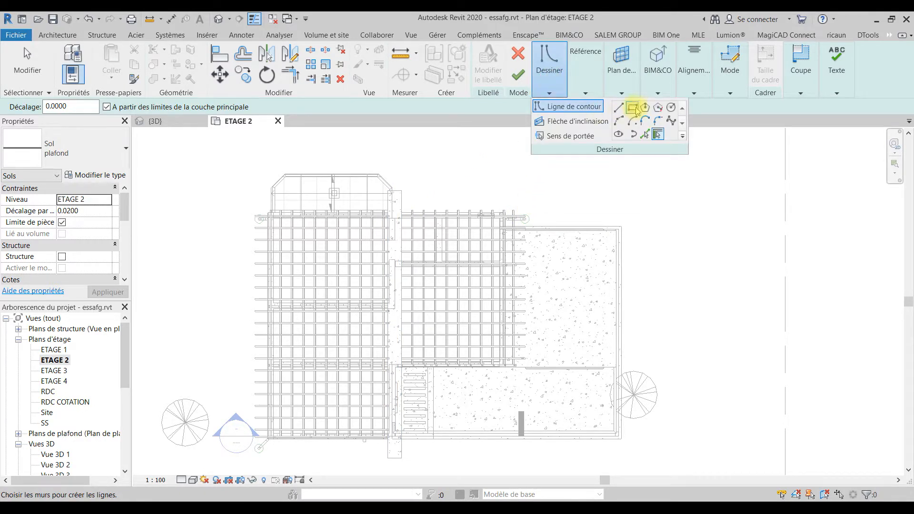
{"action": "left_click", "coordinate": [633, 109]}
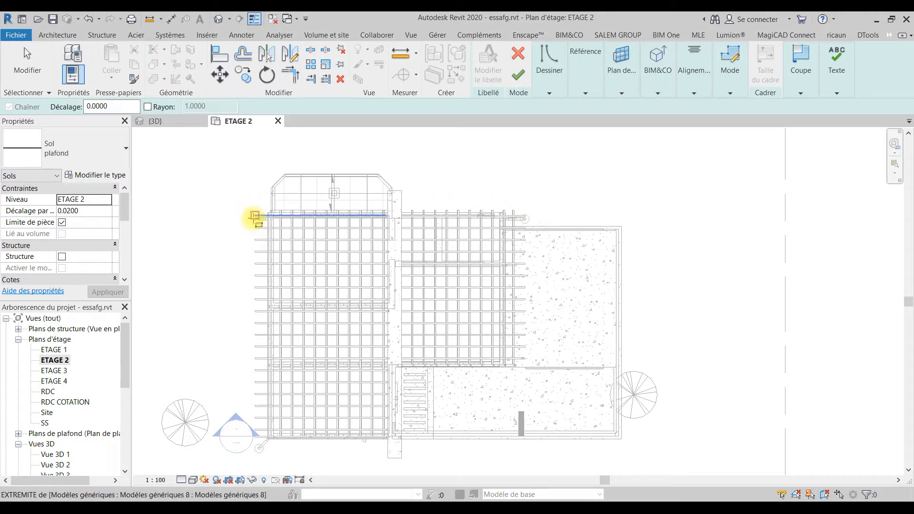
{"action": "scroll", "coordinate": [251, 205], "scroll_direction": "up", "scroll_amount": 5}
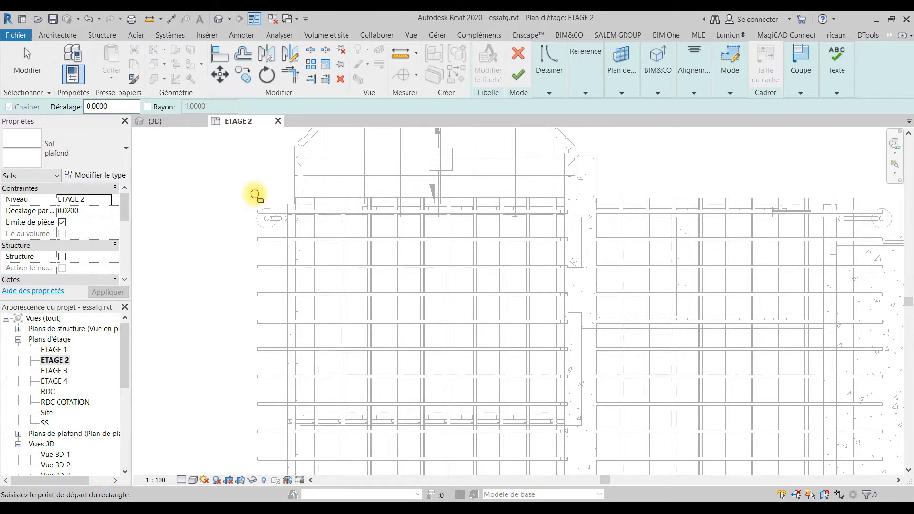
{"action": "left_click", "coordinate": [255, 194]}
{"action": "scroll", "coordinate": [275, 265], "scroll_direction": "down", "scroll_amount": 4}
{"action": "middle_click_drag", "start_coordinate": [343, 300], "coordinate": [448, 205]}
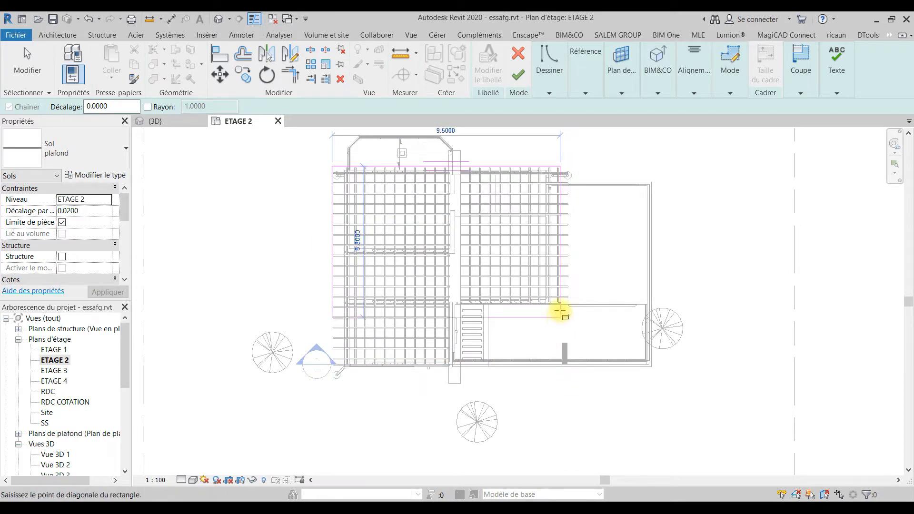
{"action": "left_click", "coordinate": [564, 366]}
- Draw boundary lines from the rectangle's right edge about 4.5 m left along the terrace wall, and about 2.6 m down to its lower edge
{"action": "scroll", "coordinate": [489, 357], "scroll_direction": "up", "scroll_amount": 3}
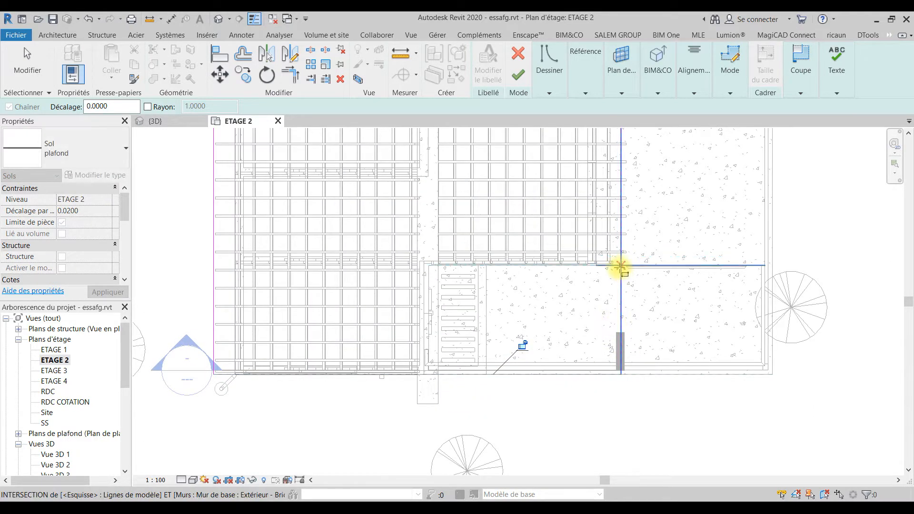
{"action": "left_click", "coordinate": [553, 72]}
{"action": "left_click", "coordinate": [618, 108]}
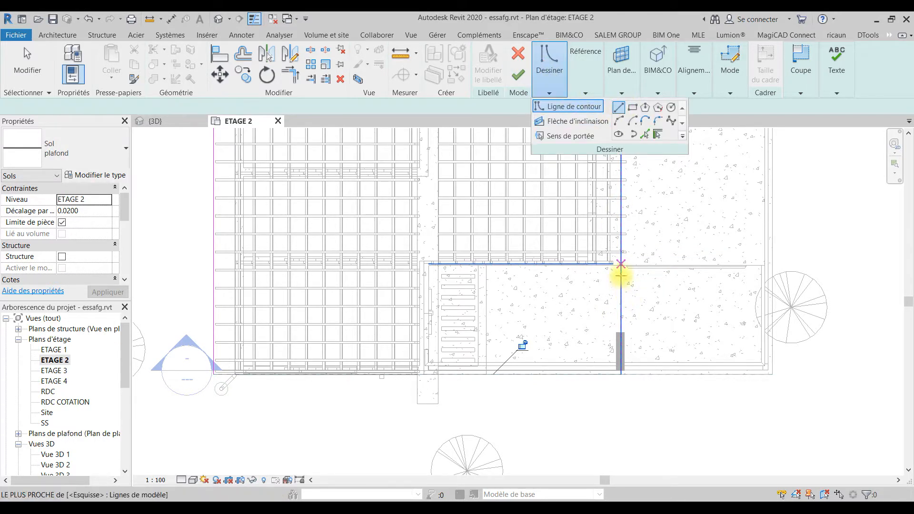
{"action": "left_click", "coordinate": [621, 265]}
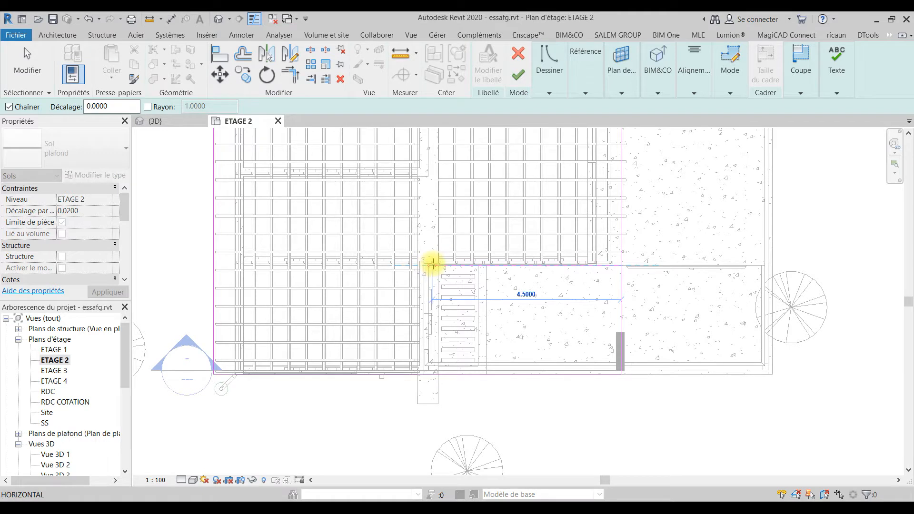
{"action": "left_click", "coordinate": [428, 264]}
{"action": "left_click", "coordinate": [429, 373]}
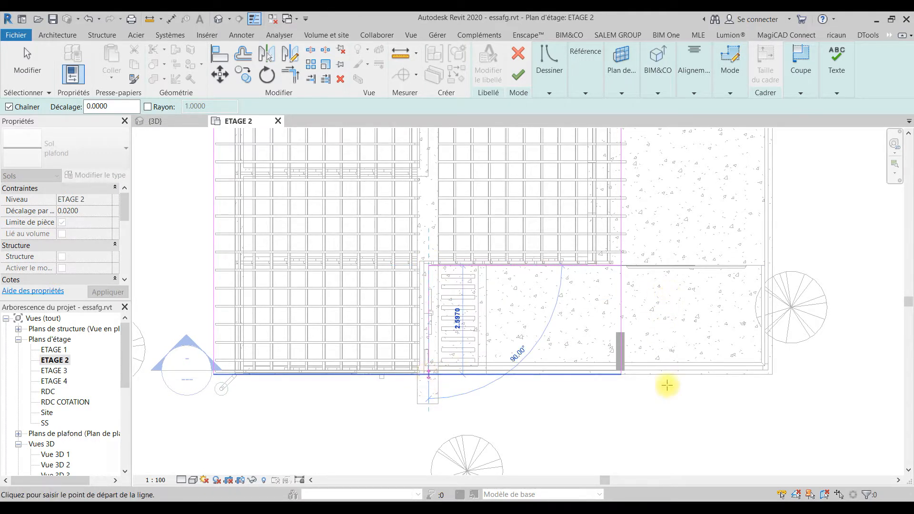
{"action": "key", "text": "Escape"}
{"action": "key", "text": "Escape"}
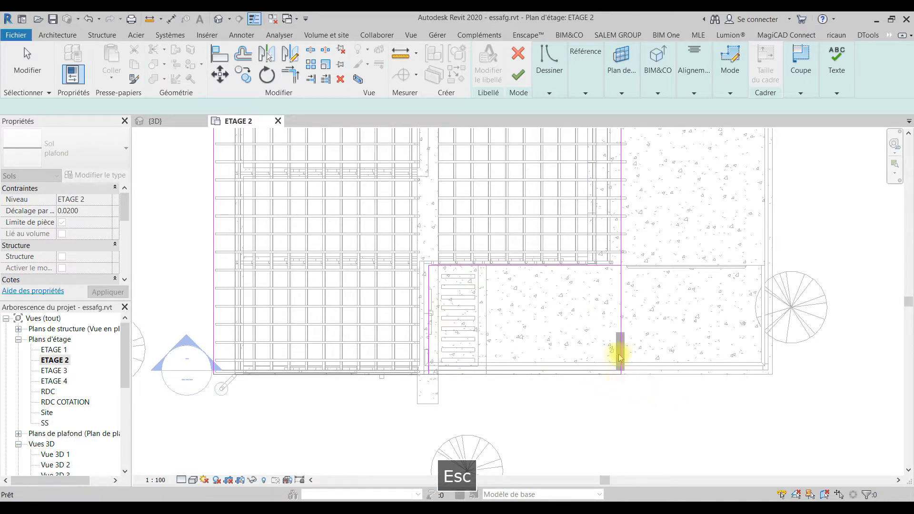
- Trim the excess boundary at the lower right to leave an L-shaped outline, and finish the floor without attaching walls to its base
{"action": "left_click", "coordinate": [627, 369]}
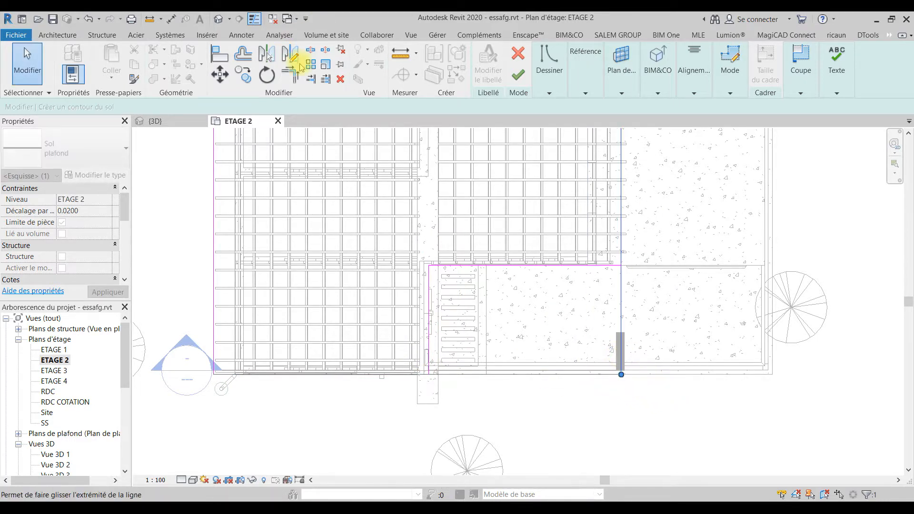
{"action": "key", "text": "t"}
{"action": "key", "text": "r"}
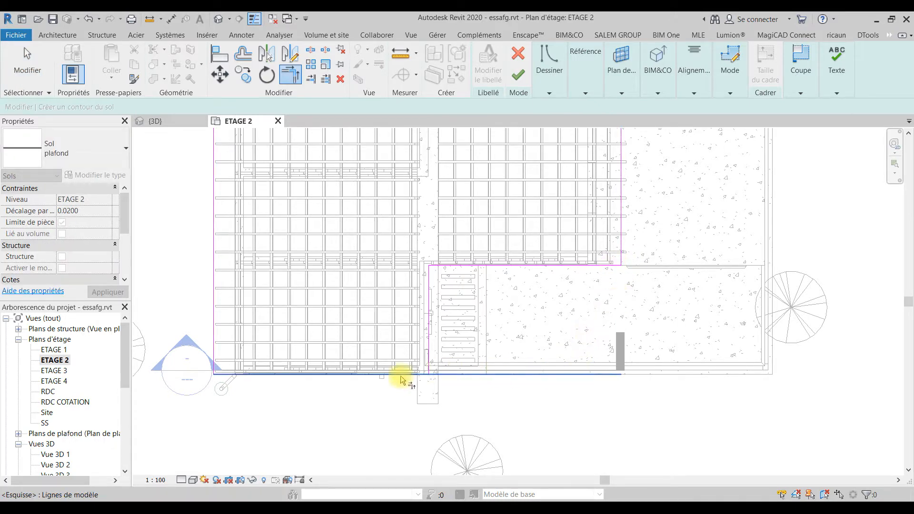
{"action": "scroll", "coordinate": [435, 333], "scroll_direction": "down", "scroll_amount": 2}
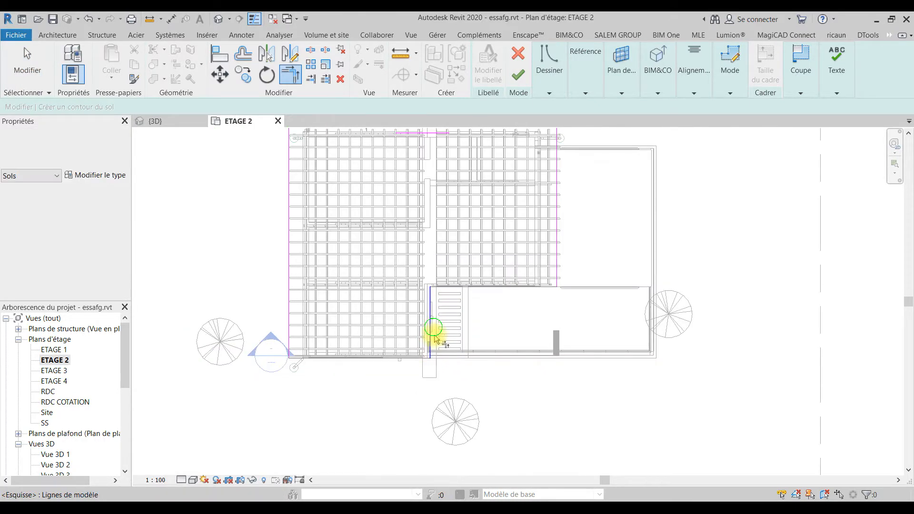
{"action": "middle_click_drag", "start_coordinate": [436, 339], "coordinate": [435, 381]}
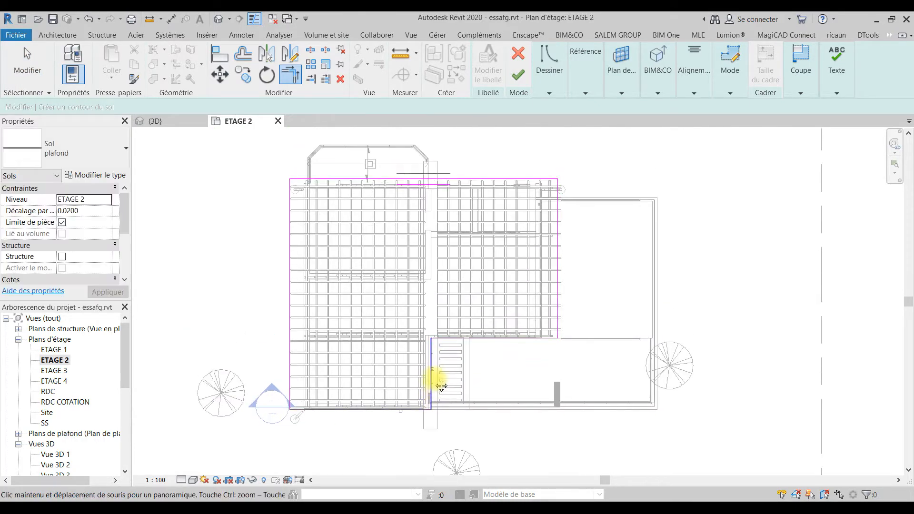
{"action": "left_click", "coordinate": [523, 76]}
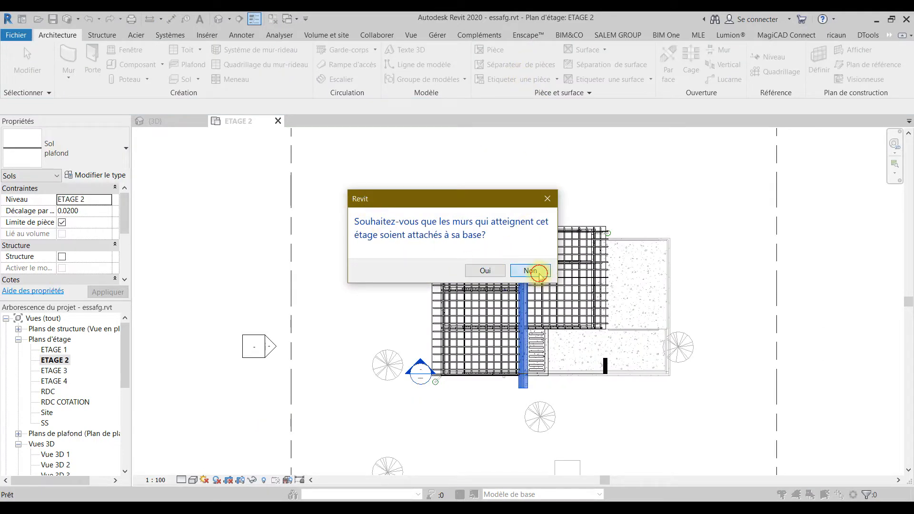
{"action": "left_click", "coordinate": [539, 271]}
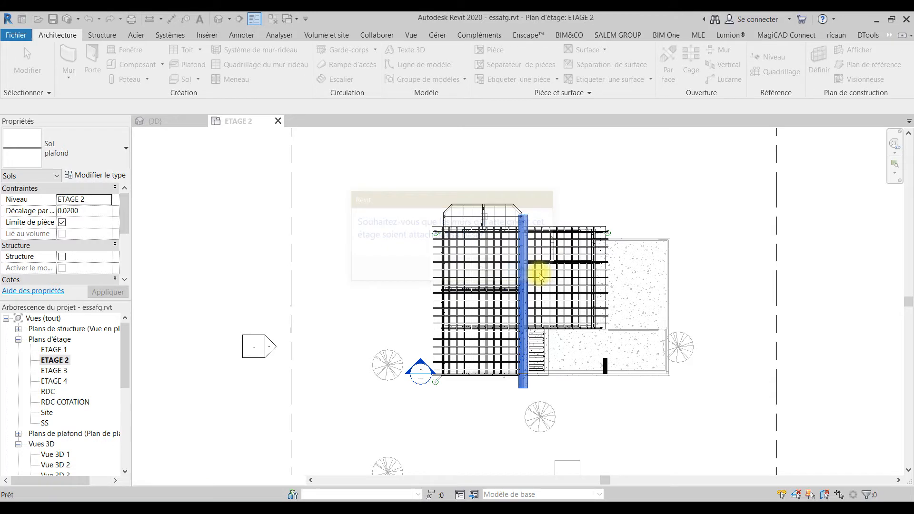
- Examine the new plafond slab beneath the roof framing from several angles in the 3D view
{"action": "left_click", "coordinate": [159, 125]}
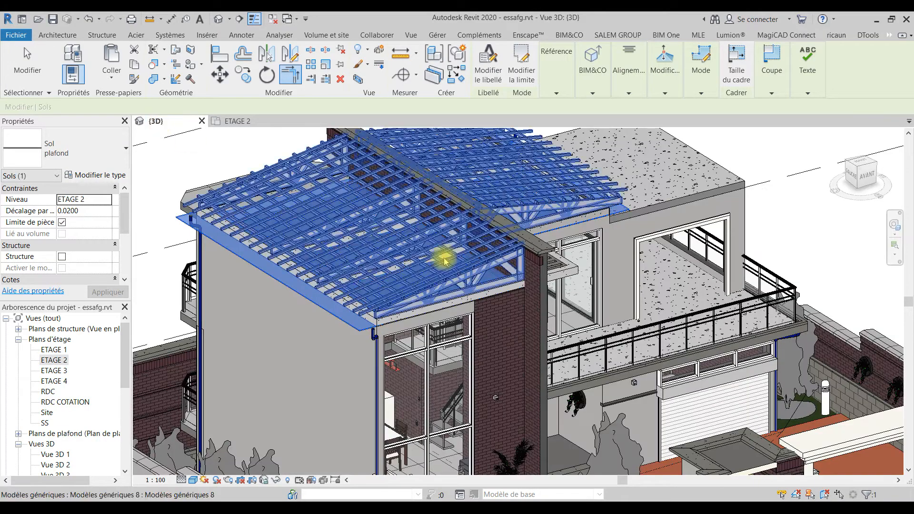
{"action": "middle_click_drag", "start_coordinate": [541, 355], "coordinate": [542, 306], "text": "shift"}
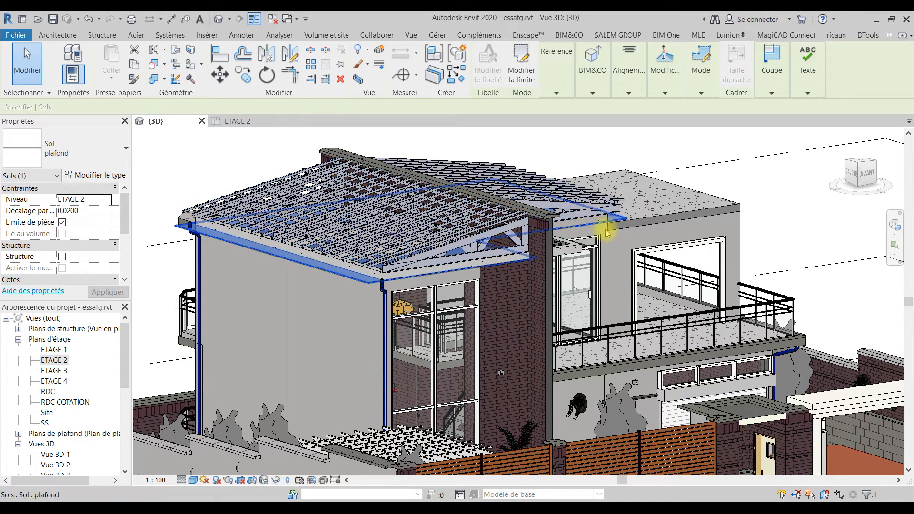
{"action": "middle_click_drag", "start_coordinate": [612, 281], "coordinate": [538, 307], "text": "shift"}
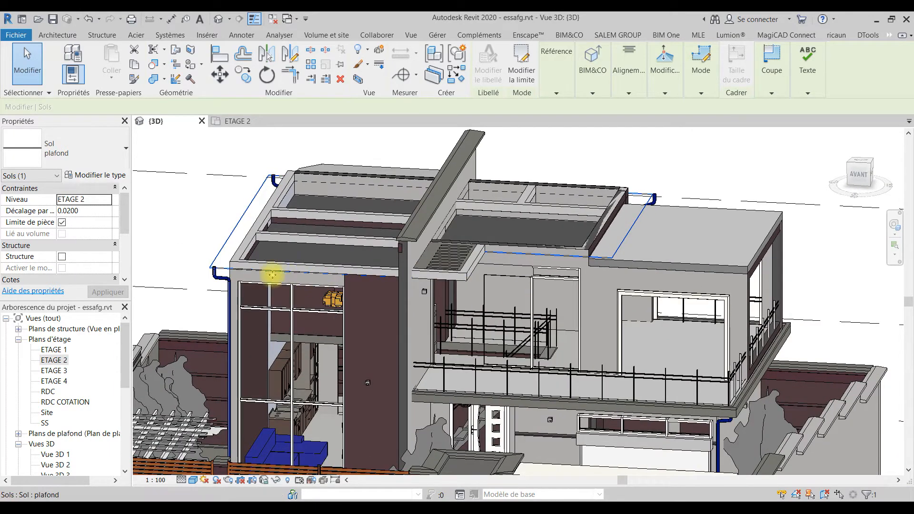
{"action": "middle_click_drag", "start_coordinate": [277, 287], "coordinate": [265, 383], "text": "shift"}
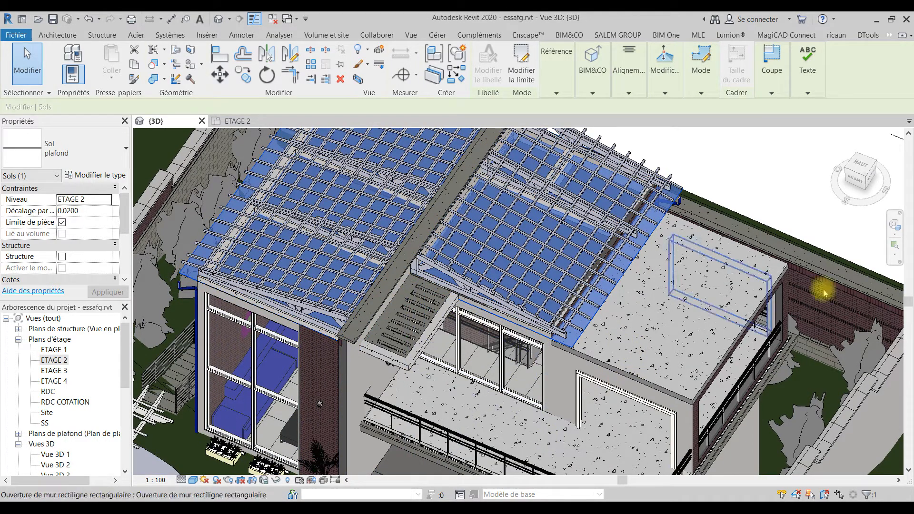
{"action": "middle_click_drag", "start_coordinate": [578, 418], "coordinate": [755, 139], "text": "shift"}
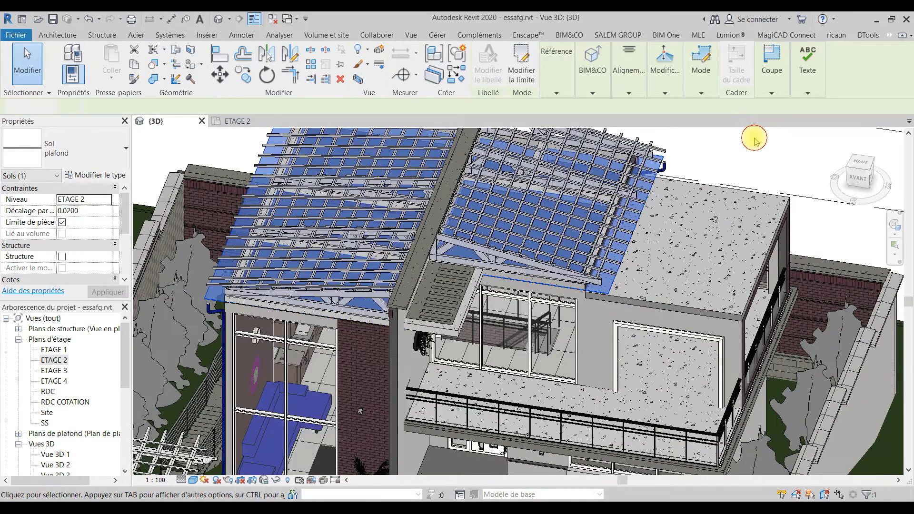
{"action": "key", "text": "Escape"}
{"action": "middle_click_drag", "start_coordinate": [557, 404], "coordinate": [620, 302], "text": "shift"}
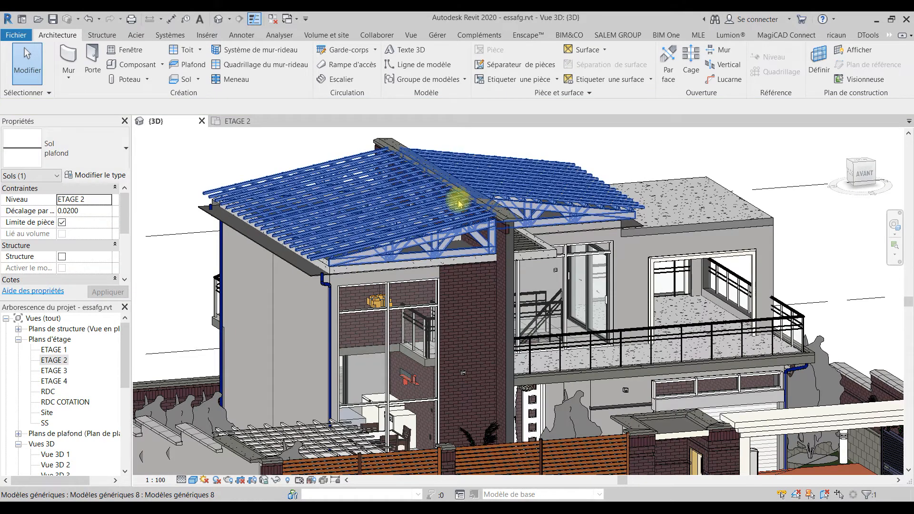
{"action": "key", "text": "Escape"}
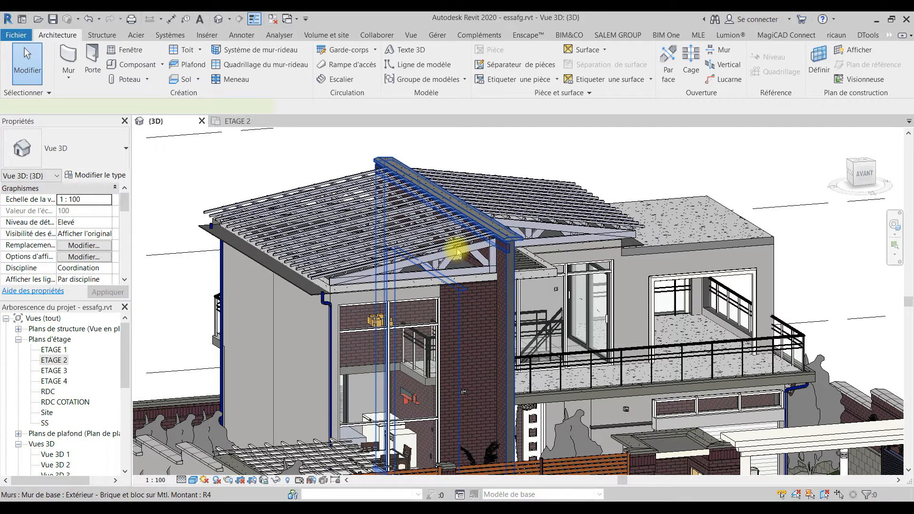
- Set the top offset of the tall brick wall between the two roof slopes to 1.3 m
{"action": "left_click", "coordinate": [468, 210]}
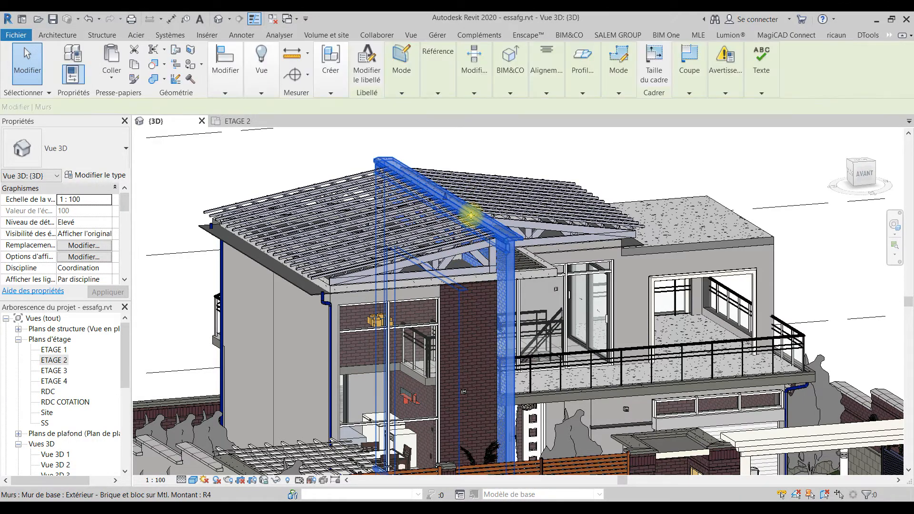
{"action": "left_click", "coordinate": [446, 198]}
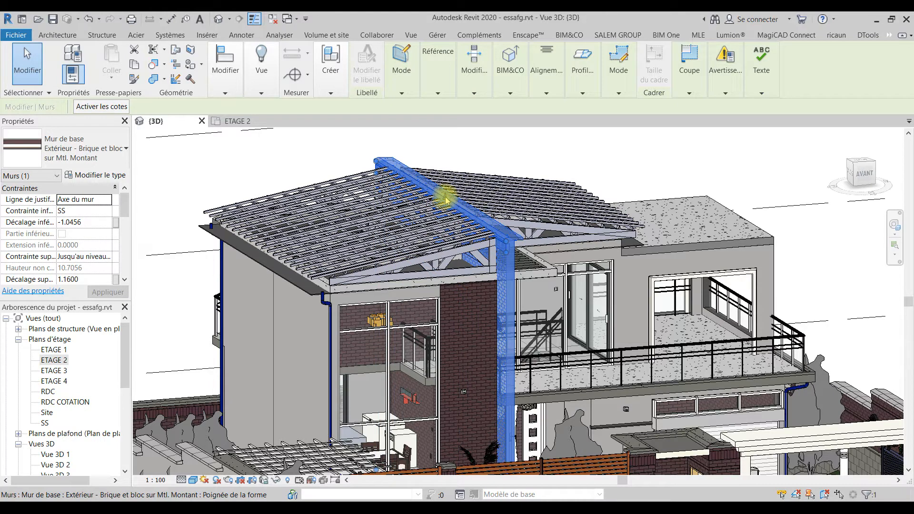
{"action": "left_click_drag", "start_coordinate": [445, 197], "coordinate": [504, 257]}
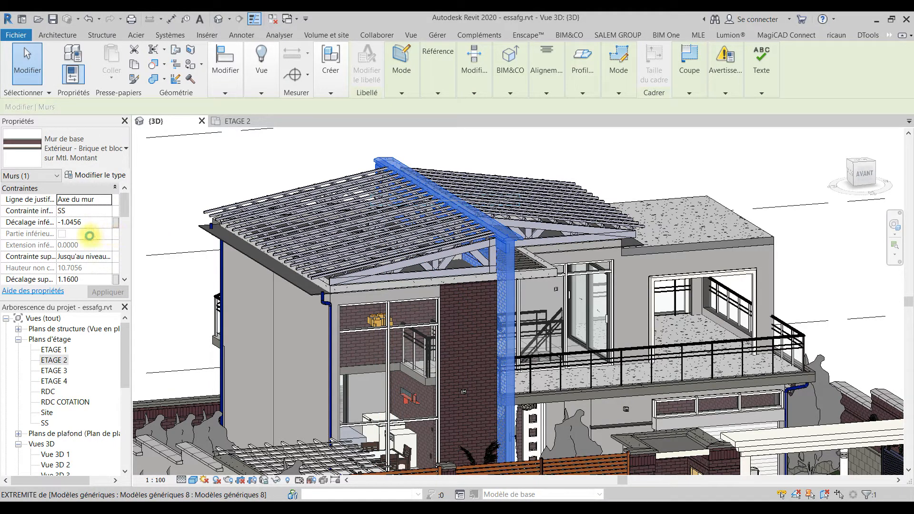
{"action": "left_click", "coordinate": [60, 240]}
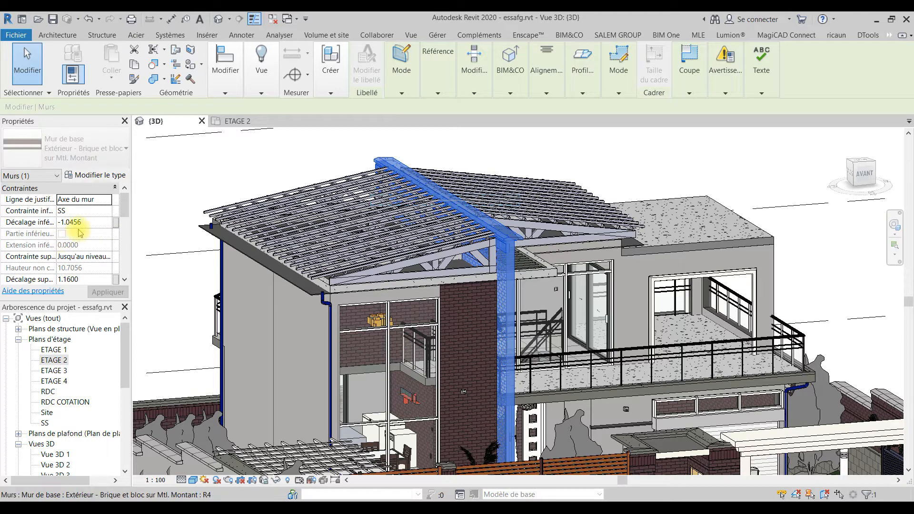
{"action": "left_click", "coordinate": [81, 280]}
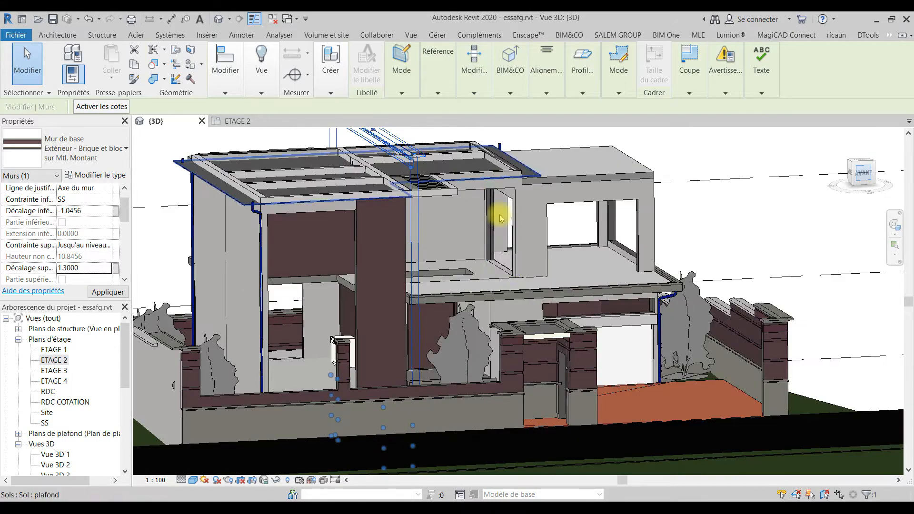
- Set the top offset of the tall brick wall between the two roof slopes to 1.25 m
{"action": "scroll", "coordinate": [500, 204], "scroll_direction": "up", "scroll_amount": 5}
{"action": "middle_click_drag", "start_coordinate": [401, 230], "coordinate": [427, 312]}
{"action": "scroll", "coordinate": [518, 195], "scroll_direction": "up", "scroll_amount": 5}
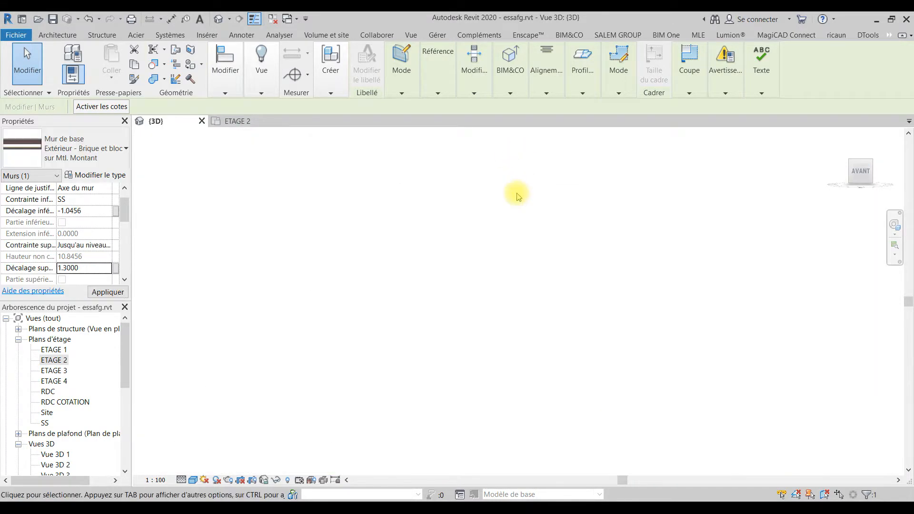
{"action": "middle_click_drag", "start_coordinate": [543, 258], "coordinate": [585, 375]}
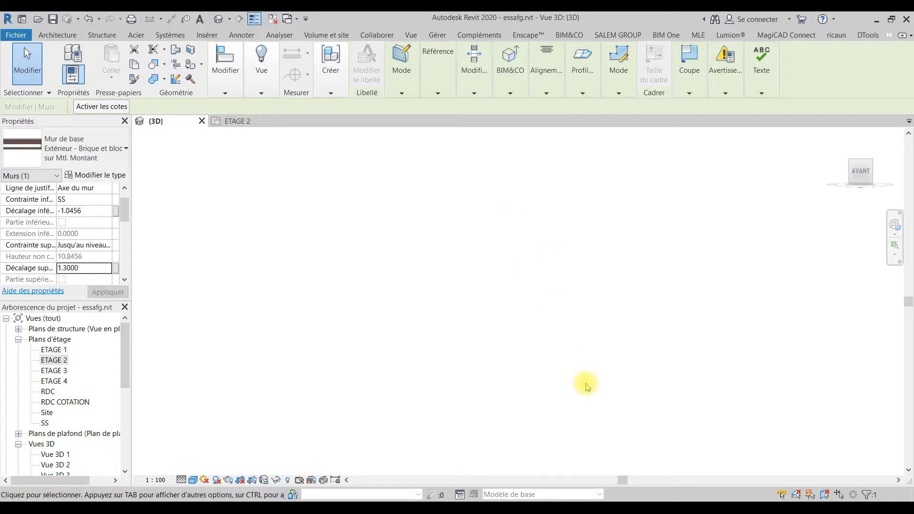
{"action": "middle_click_drag", "start_coordinate": [611, 388], "coordinate": [543, 188]}
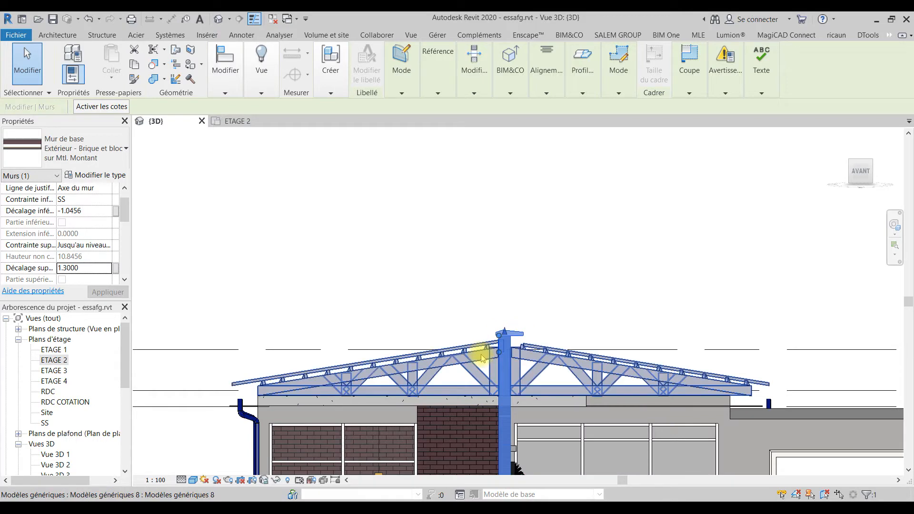
{"action": "scroll", "coordinate": [483, 358], "scroll_direction": "up", "scroll_amount": 3}
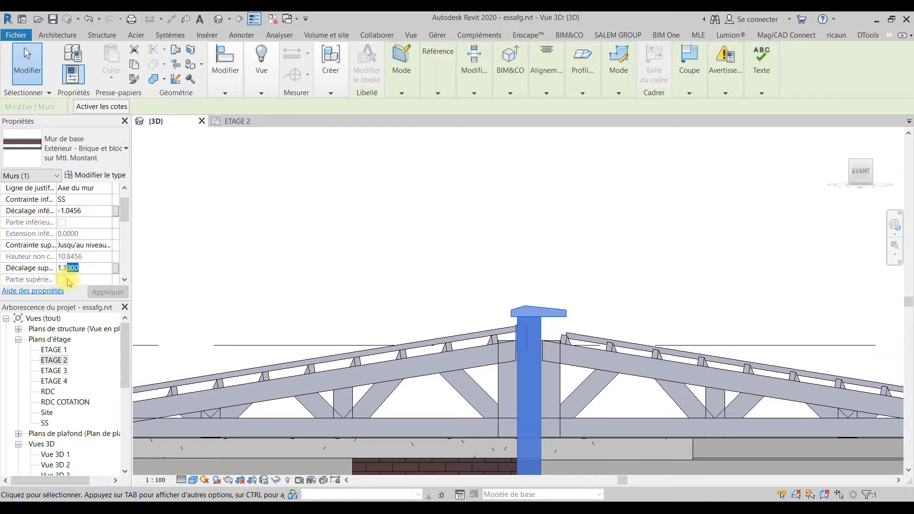
{"action": "left_click_drag", "start_coordinate": [79, 267], "coordinate": [61, 275]}
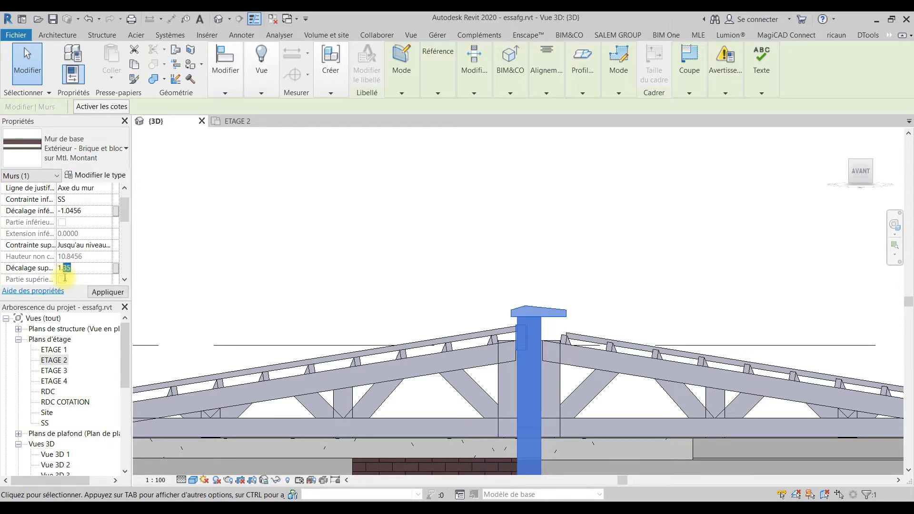
{"action": "type", "text": "2500"}
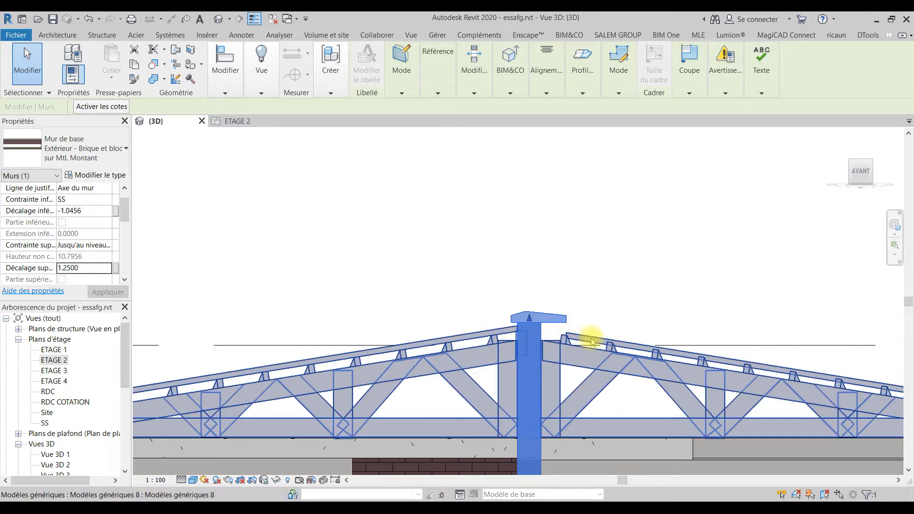
{"action": "left_click", "coordinate": [592, 312]}
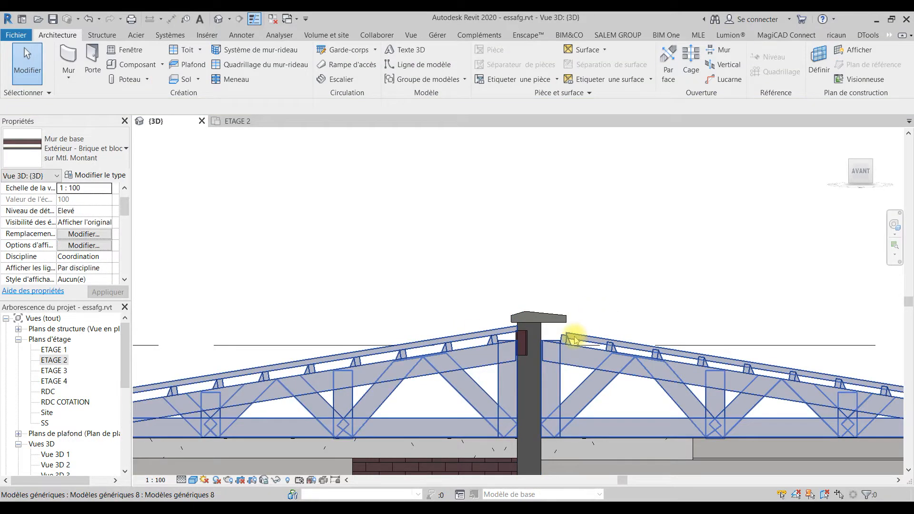
- Start a roof by extrusion in the 3D view, with its work plane defined by picking a plane
{"action": "scroll", "coordinate": [557, 284], "scroll_direction": "down", "scroll_amount": 1}
{"action": "scroll", "coordinate": [558, 288], "scroll_direction": "down", "scroll_amount": 3}
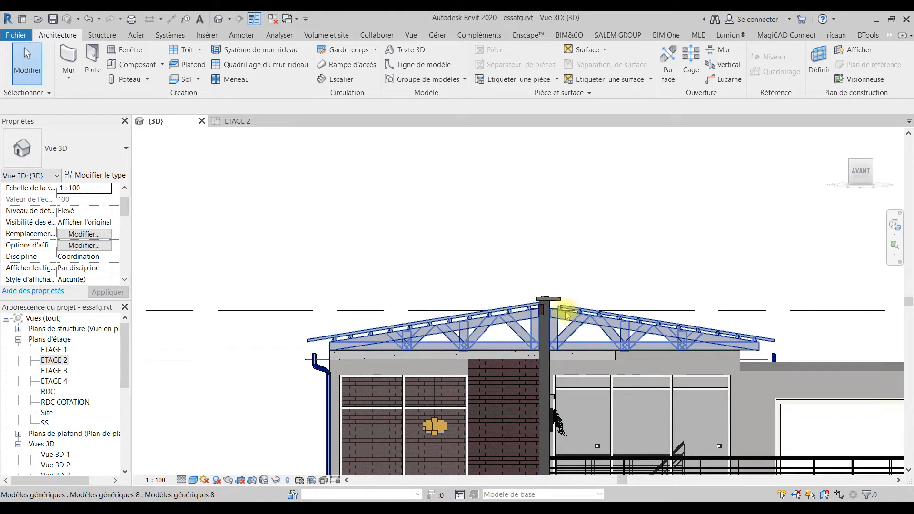
{"action": "scroll", "coordinate": [572, 319], "scroll_direction": "up", "scroll_amount": 5}
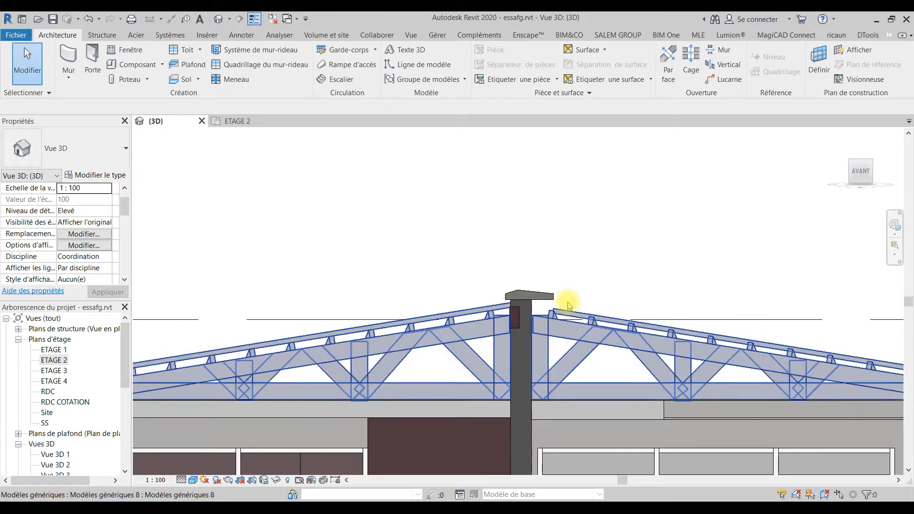
{"action": "scroll", "coordinate": [573, 329], "scroll_direction": "down", "scroll_amount": 5}
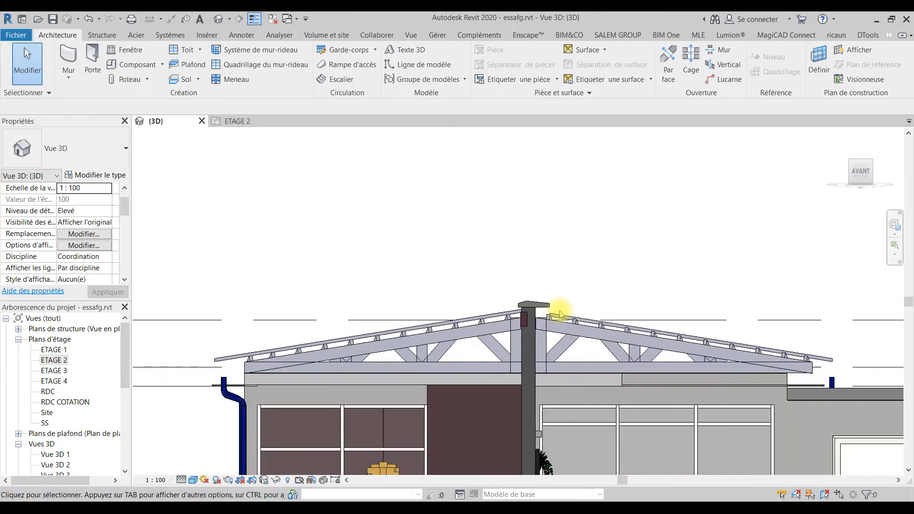
{"action": "middle_click_drag", "start_coordinate": [562, 339], "coordinate": [614, 407], "text": "shift"}
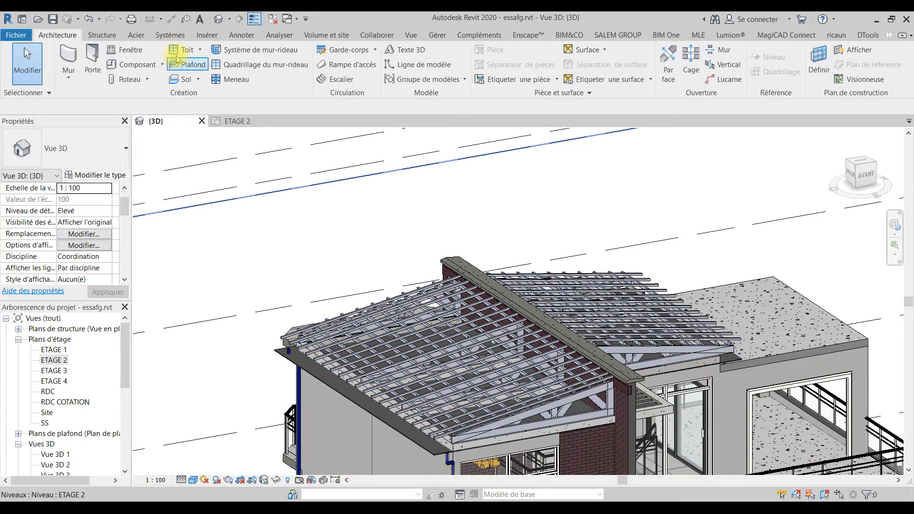
{"action": "left_click", "coordinate": [200, 50]}
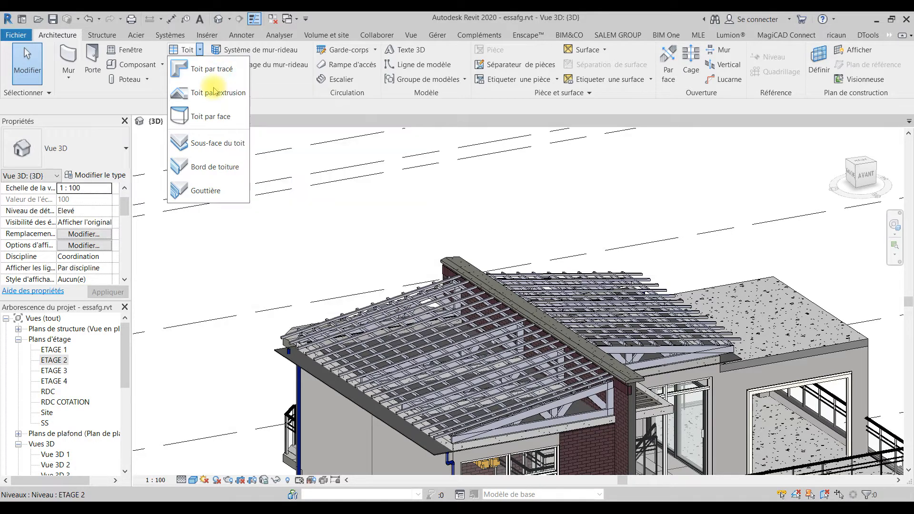
{"action": "left_click", "coordinate": [211, 93]}
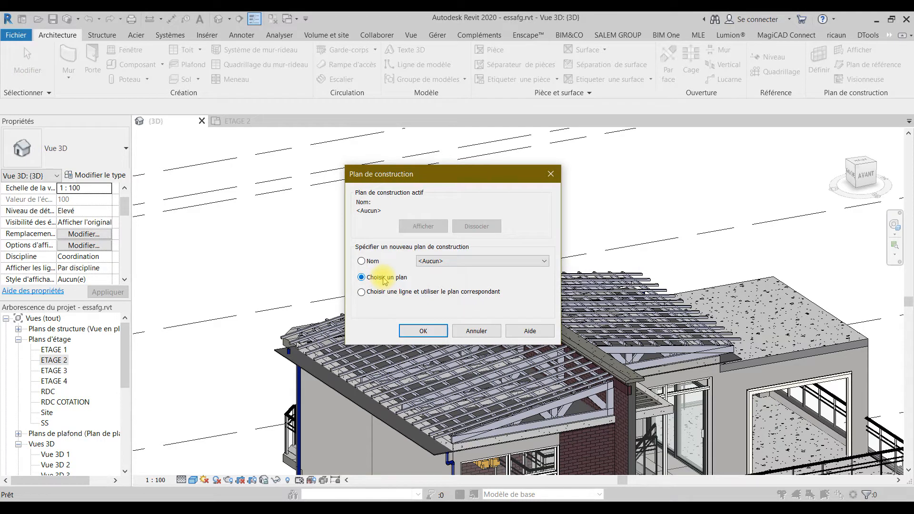
{"action": "left_click", "coordinate": [442, 265]}
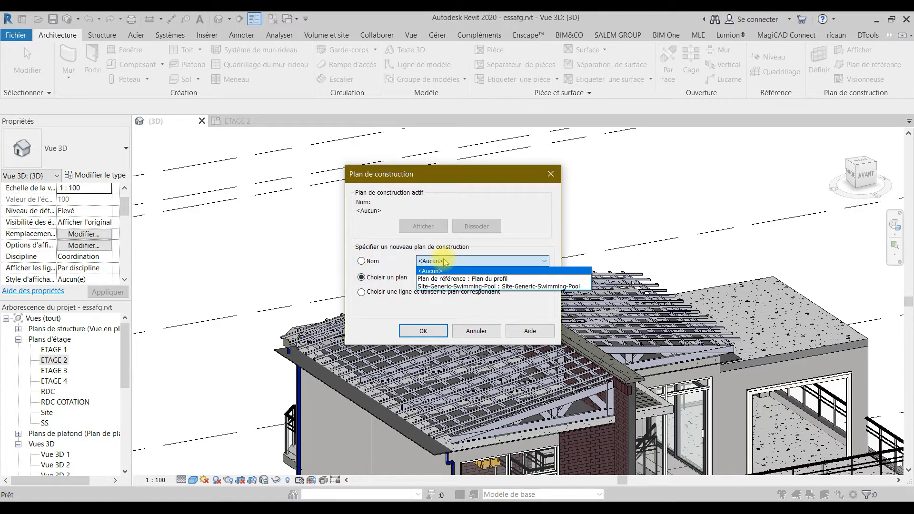
{"action": "left_click", "coordinate": [444, 262]}
{"action": "left_click", "coordinate": [361, 261]}
{"action": "left_click", "coordinate": [430, 262]}
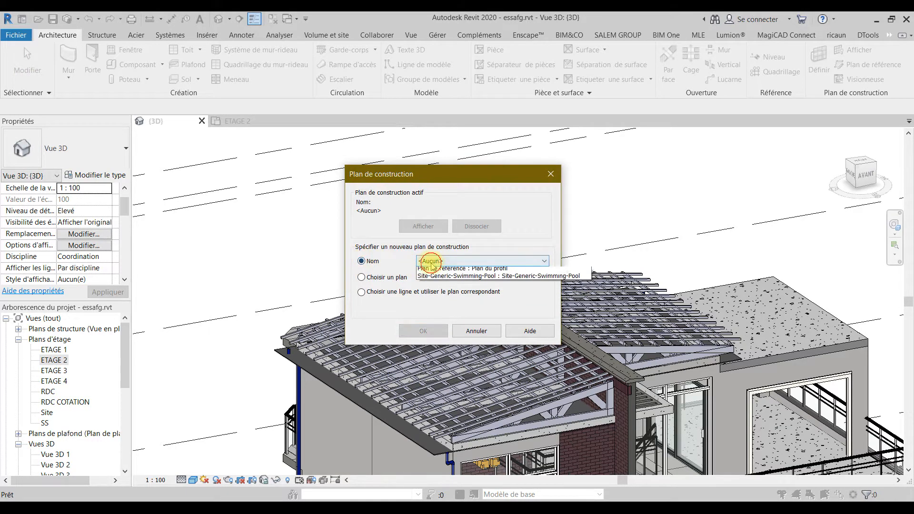
{"action": "left_click", "coordinate": [361, 266]}
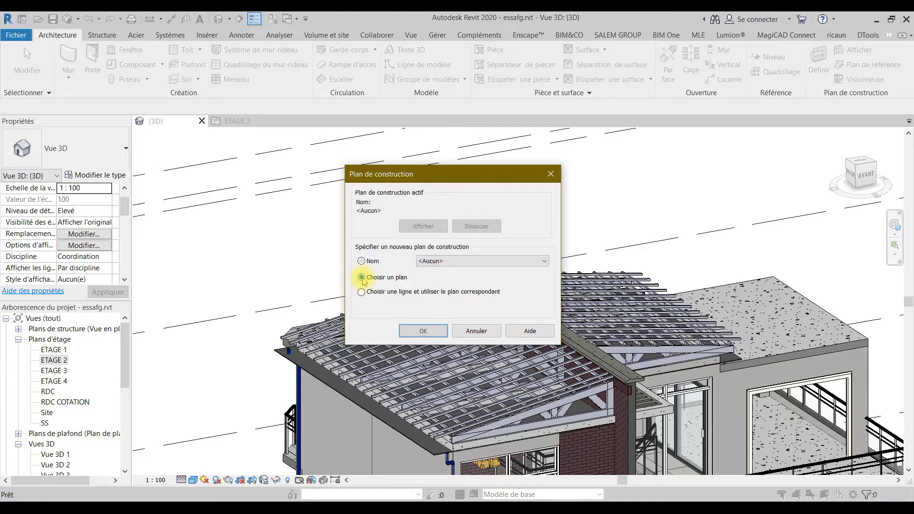
{"action": "left_click", "coordinate": [423, 332]}
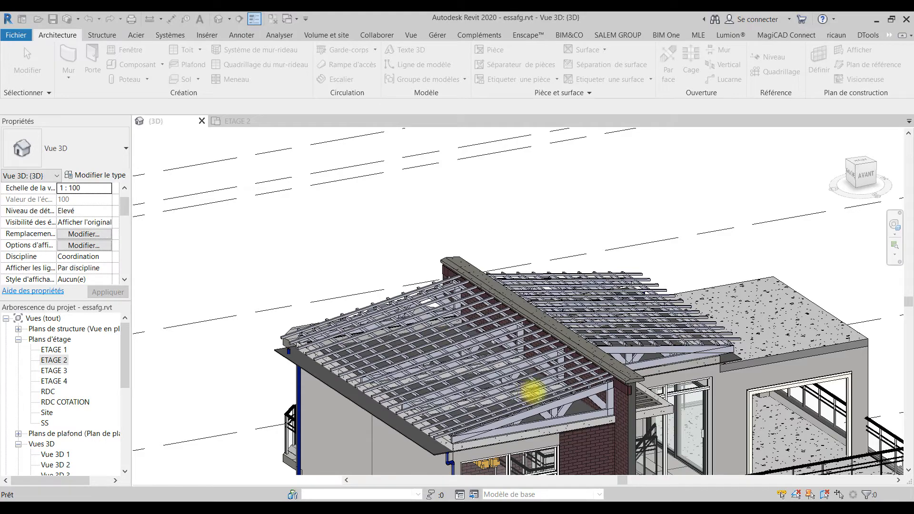
- Pick the front face of the sloping roof batten as work plane, with ETAGE 4 as reference level and 0 offset
{"action": "scroll", "coordinate": [561, 418], "scroll_direction": "up", "scroll_amount": 5}
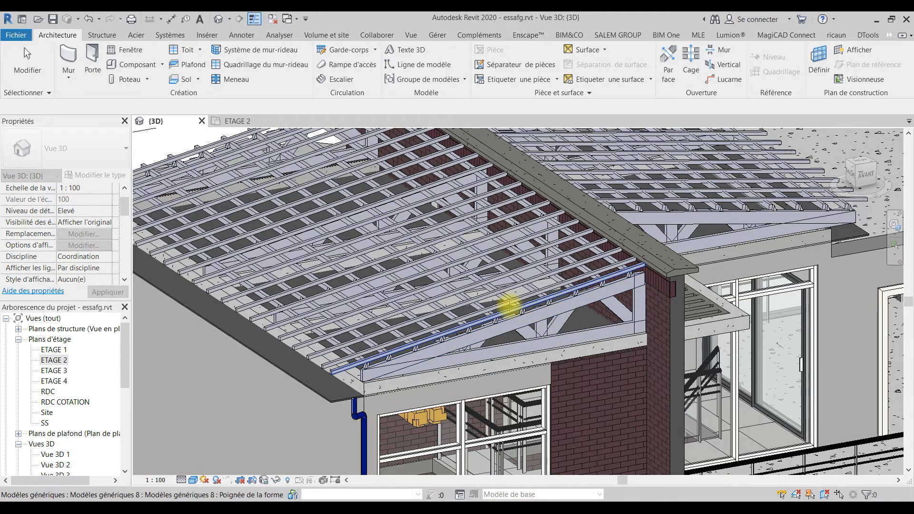
{"action": "scroll", "coordinate": [508, 305], "scroll_direction": "up", "scroll_amount": 2}
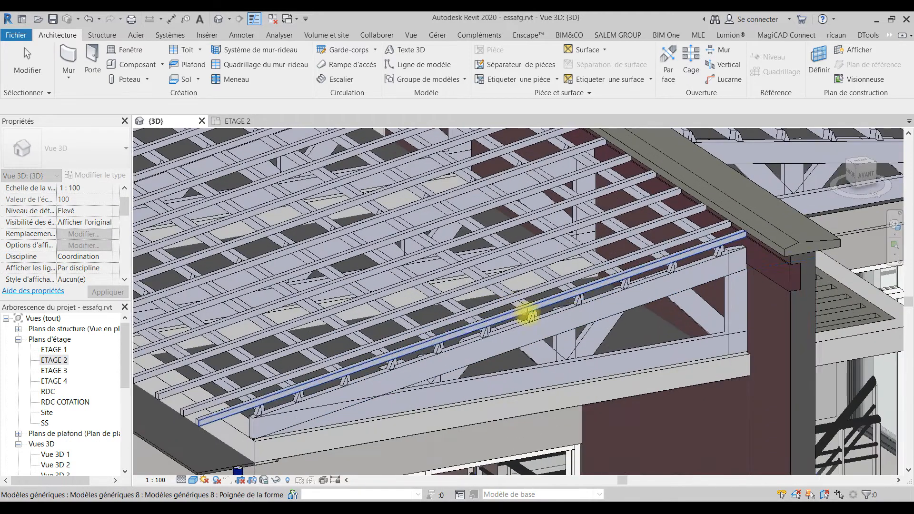
{"action": "left_click", "coordinate": [550, 316]}
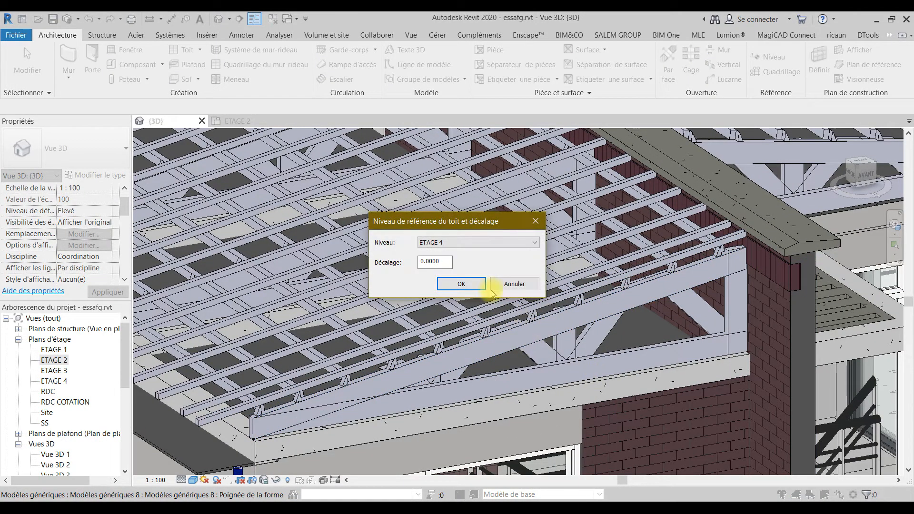
{"action": "left_click", "coordinate": [461, 284]}
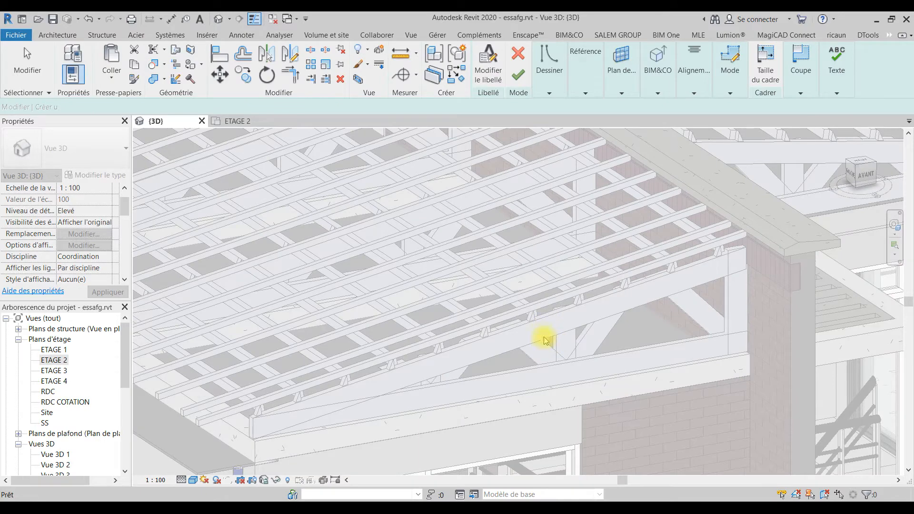
- Sketch a sloping profile line about 4.44 m long from the eave end of the front truss up to the brick wall
{"action": "scroll", "coordinate": [568, 328], "scroll_direction": "down", "scroll_amount": 3}
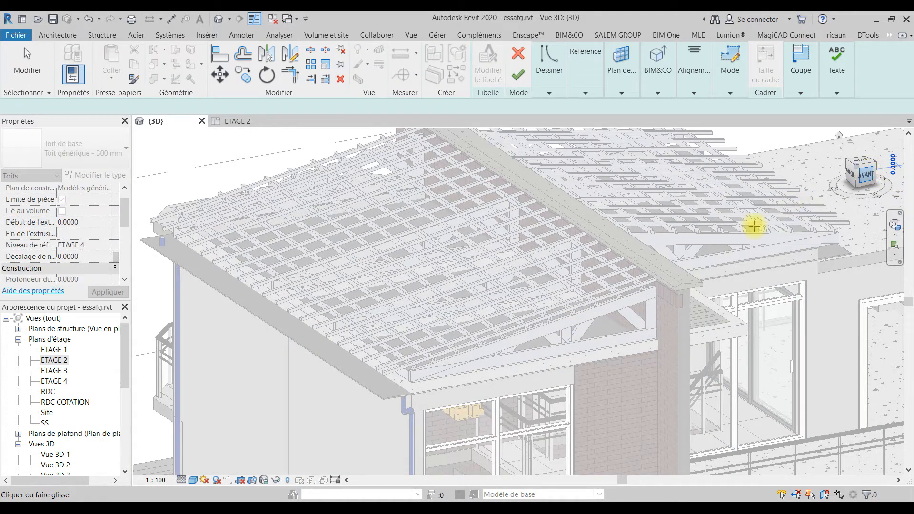
{"action": "key", "text": "Escape"}
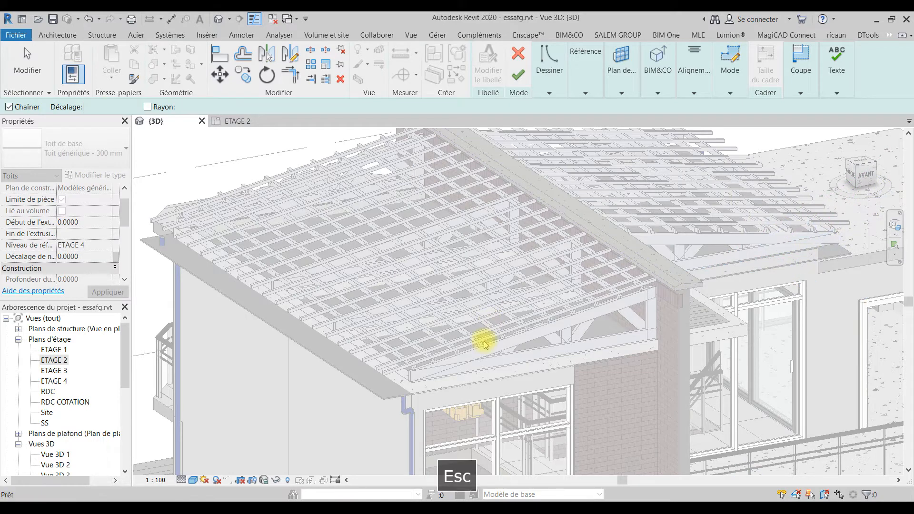
{"action": "left_click", "coordinate": [410, 371]}
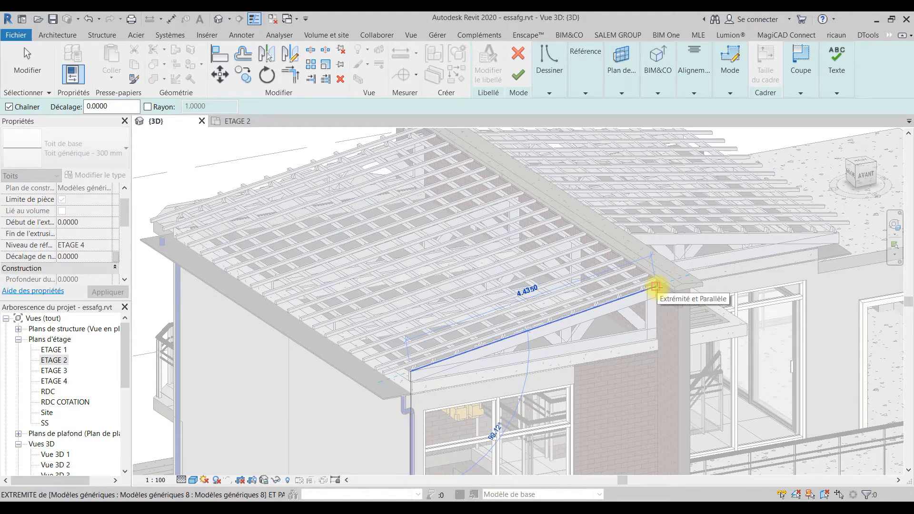
{"action": "left_click", "coordinate": [656, 287]}
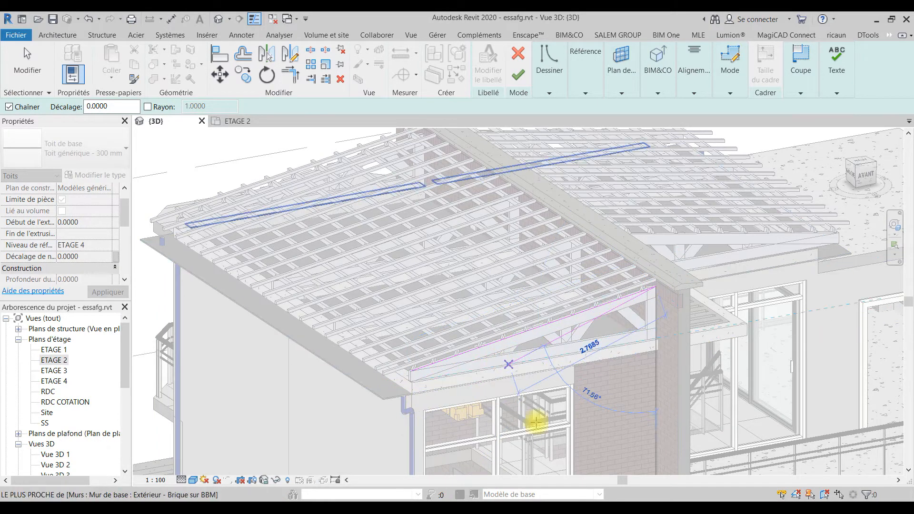
{"action": "key", "text": "Escape"}
{"action": "key", "text": "Escape"}
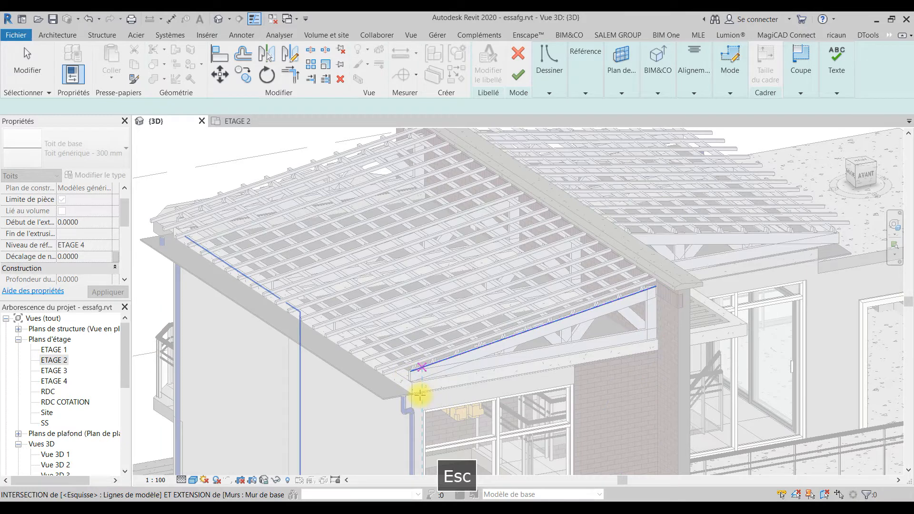
- Extend the profile line's lower end beyond the eave to a length of 5.2 m, keeping its slope
{"action": "left_click", "coordinate": [412, 375]}
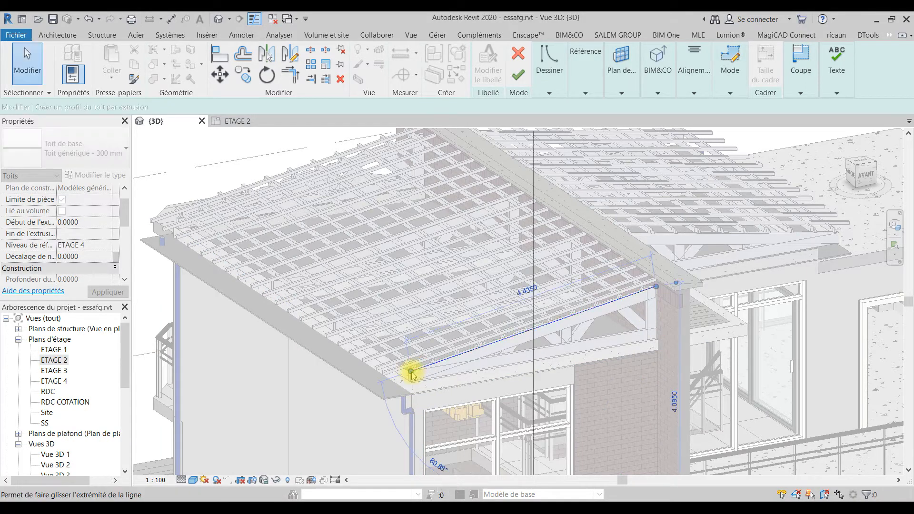
{"action": "mouse_move", "coordinate": [412, 374]}
{"action": "left_mouse_down"}
{"action": "mouse_move", "coordinate": [368, 387]}
{"action": "mouse_move", "coordinate": [381, 390]}
{"action": "left_mouse_up"}
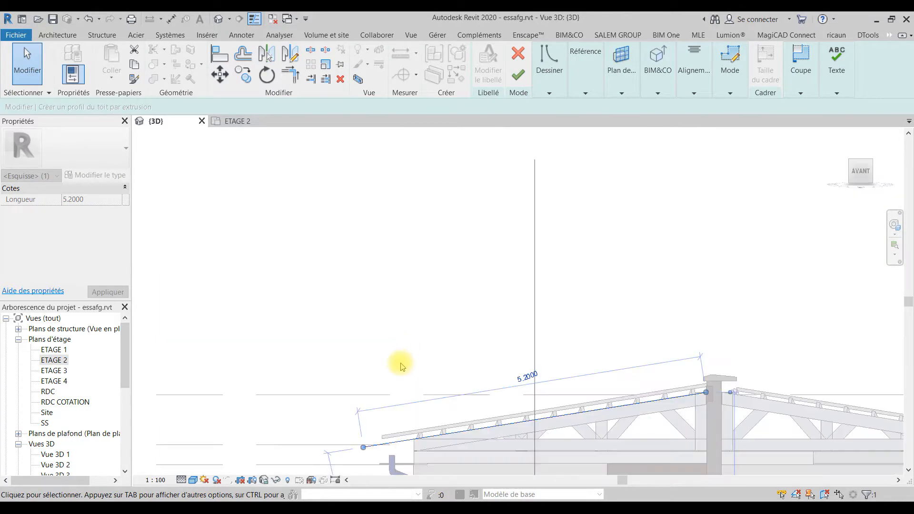
{"action": "scroll", "coordinate": [400, 367], "scroll_direction": "up", "scroll_amount": 2}
{"action": "scroll", "coordinate": [396, 304], "scroll_direction": "up", "scroll_amount": 2}
{"action": "mouse_move", "coordinate": [394, 306]}
{"action": "middle_mouse_down"}
{"action": "mouse_move", "coordinate": [376, 323]}
{"action": "mouse_move", "coordinate": [304, 330]}
{"action": "mouse_move", "coordinate": [312, 330]}
{"action": "middle_mouse_up"}
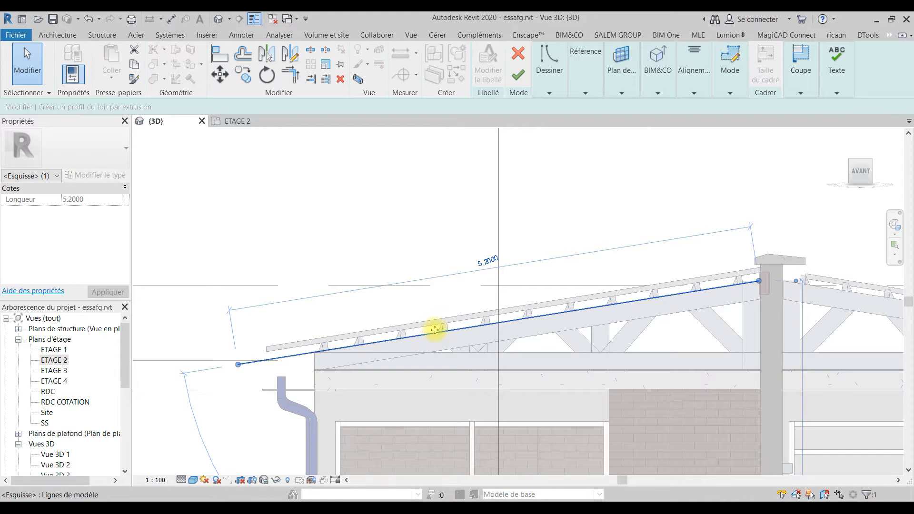
- Move the profile line onto the top of the sloping batten and shorten its eave end to a length of 5.1 m
{"action": "left_click_drag", "start_coordinate": [459, 297], "coordinate": [463, 311]}
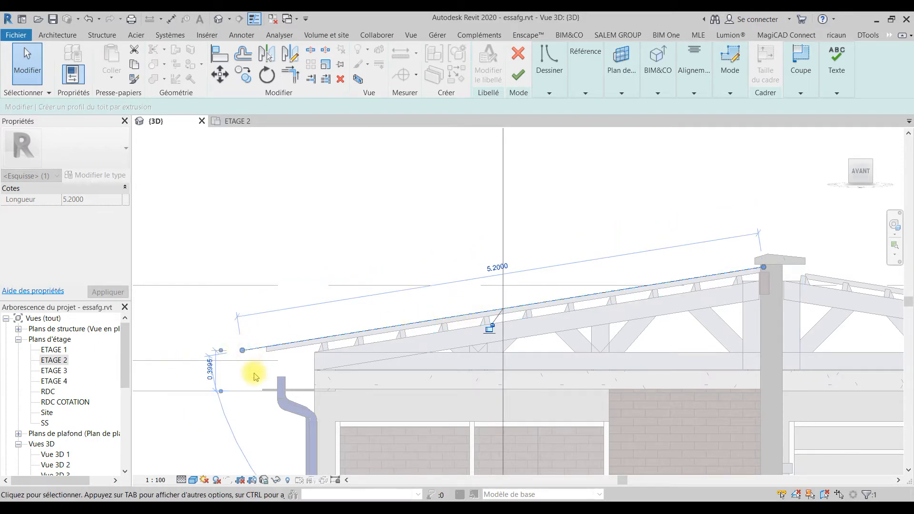
{"action": "left_click_drag", "start_coordinate": [242, 352], "coordinate": [253, 349]}
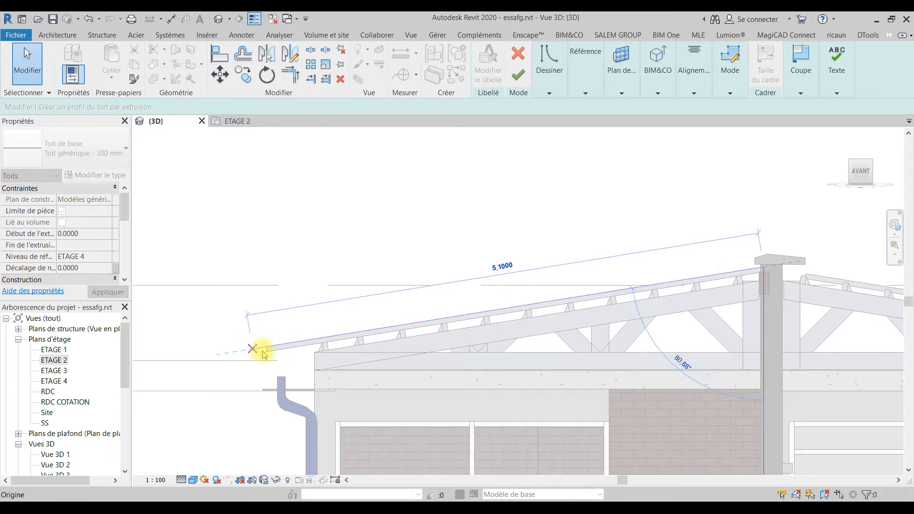
{"action": "left_click", "coordinate": [295, 341]}
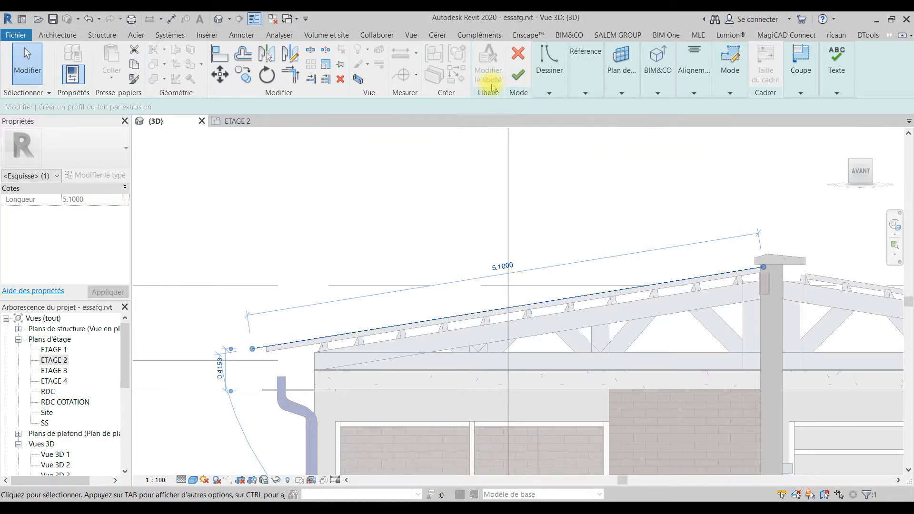
- Finish the roof profile to create the extruded roof, and examine its coverage of the framing from above
{"action": "left_click", "coordinate": [521, 80]}
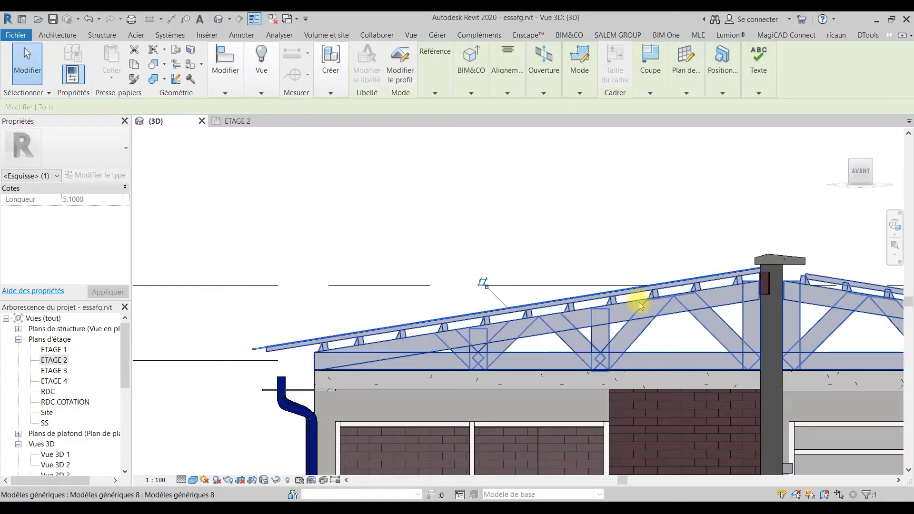
{"action": "middle_click_drag", "start_coordinate": [467, 238], "coordinate": [508, 278], "text": "shift"}
{"action": "scroll", "coordinate": [507, 278], "scroll_direction": "down", "scroll_amount": 3}
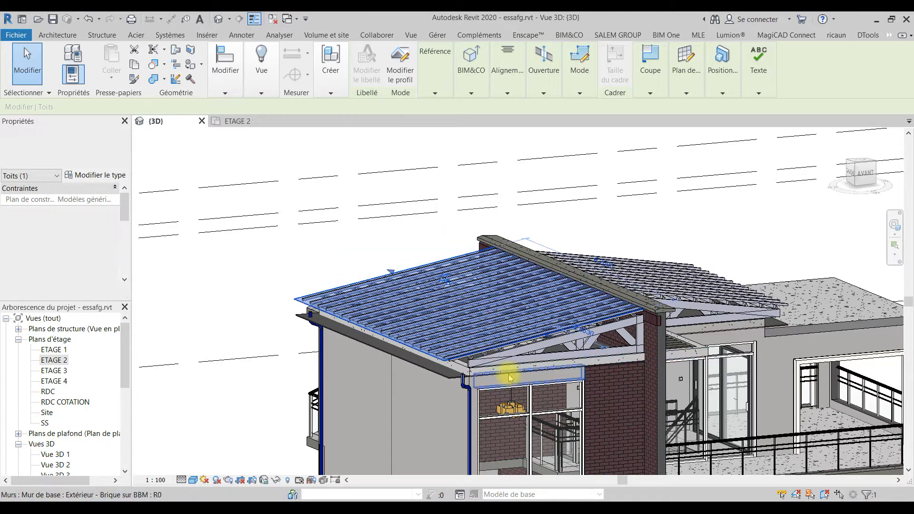
{"action": "mouse_move", "coordinate": [504, 373]}
{"action": "middle_mouse_down", "text": "shift"}
{"action": "mouse_move", "coordinate": [554, 460]}
{"action": "mouse_move", "coordinate": [546, 461]}
{"action": "middle_mouse_up", "text": "shift"}
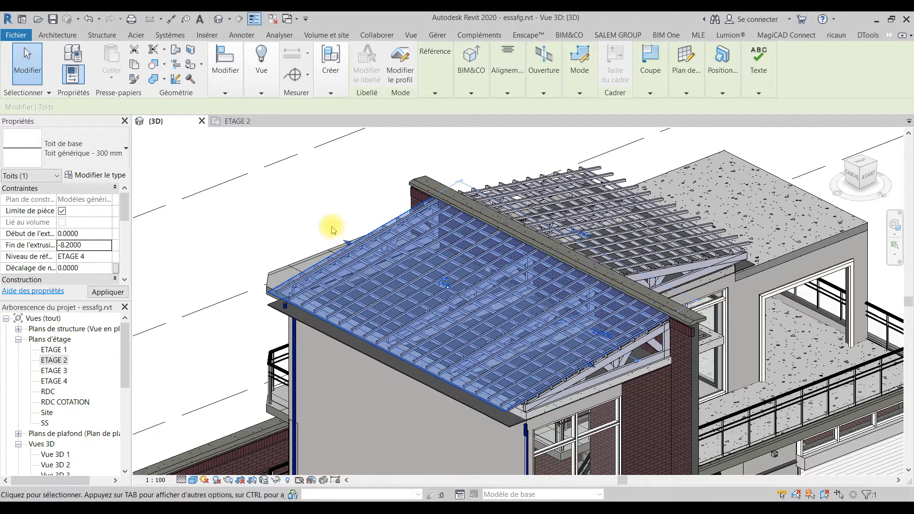
- Examine how the extruded roof sits on the trusses and battens, at the eave and along its slope
{"action": "middle_click_drag", "start_coordinate": [606, 414], "coordinate": [563, 302], "text": "shift"}
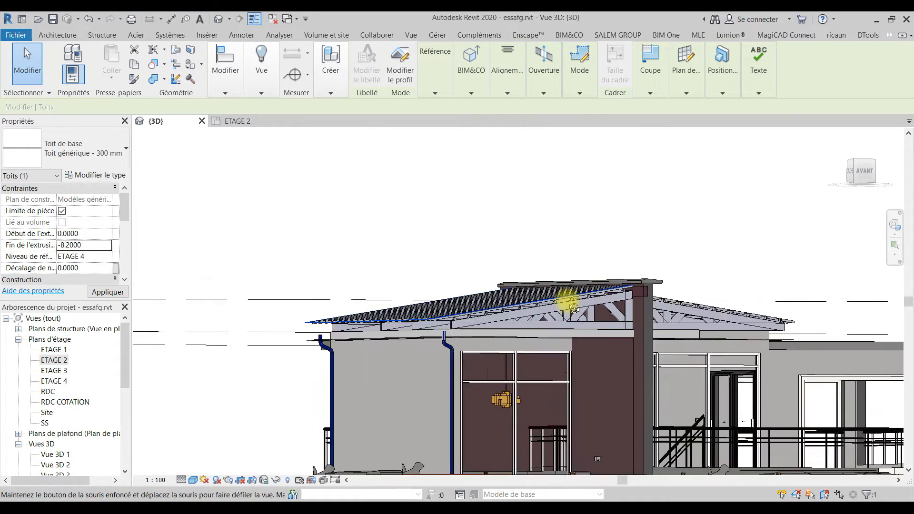
{"action": "left_click", "coordinate": [437, 261]}
{"action": "middle_click_drag", "start_coordinate": [524, 368], "coordinate": [564, 452], "text": "shift"}
{"action": "scroll", "coordinate": [559, 424], "scroll_direction": "up", "scroll_amount": 5}
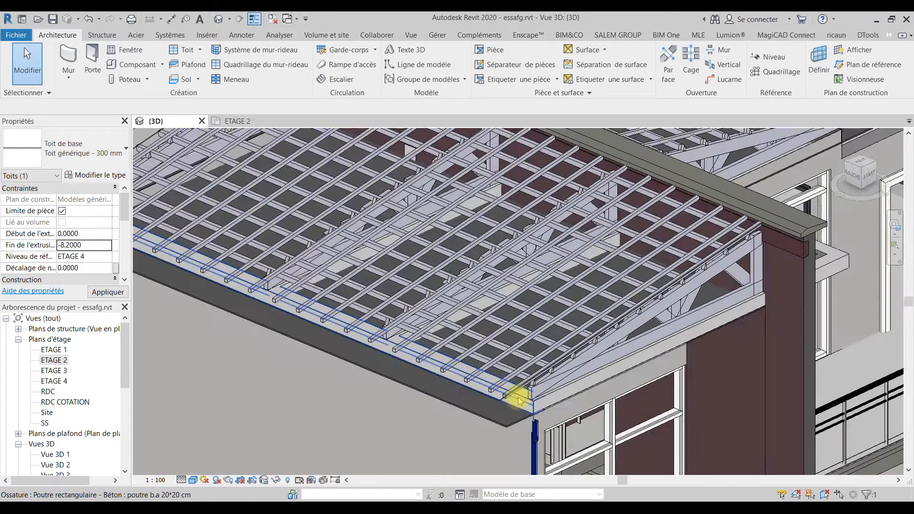
{"action": "scroll", "coordinate": [497, 389], "scroll_direction": "down", "scroll_amount": 6}
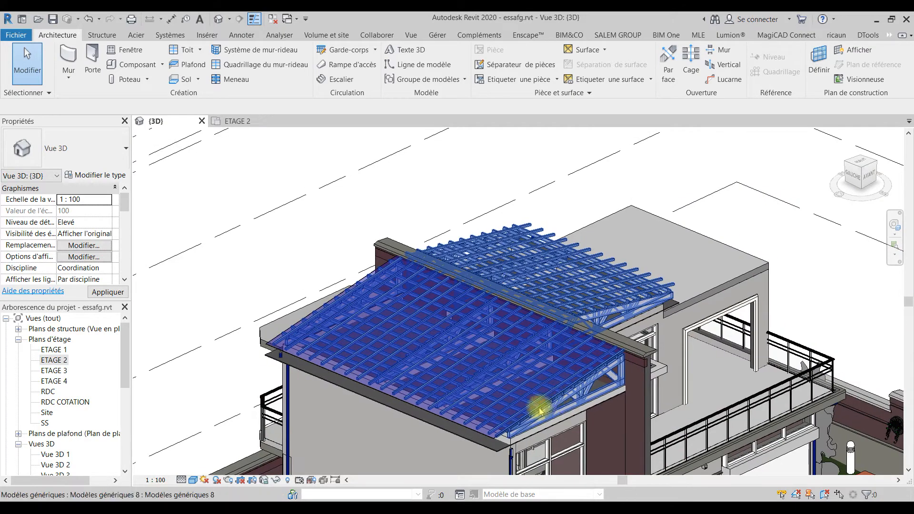
{"action": "middle_click_drag", "start_coordinate": [547, 416], "coordinate": [475, 298], "text": "shift"}
{"action": "scroll", "coordinate": [394, 347], "scroll_direction": "up", "scroll_amount": 8}
{"action": "scroll", "coordinate": [343, 372], "scroll_direction": "up", "scroll_amount": 1}
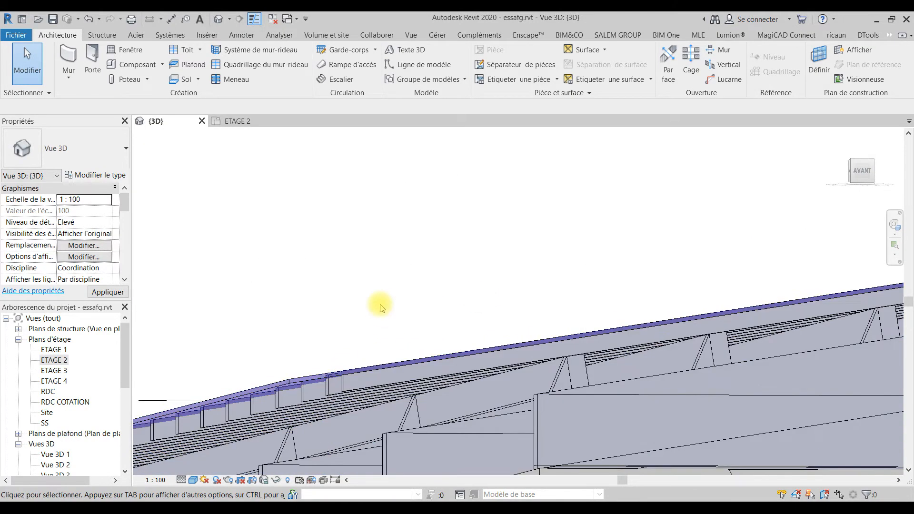
{"action": "scroll", "coordinate": [380, 306], "scroll_direction": "down", "scroll_amount": 3}
{"action": "scroll", "coordinate": [348, 380], "scroll_direction": "up", "scroll_amount": 4}
{"action": "scroll", "coordinate": [348, 382], "scroll_direction": "up", "scroll_amount": 3}
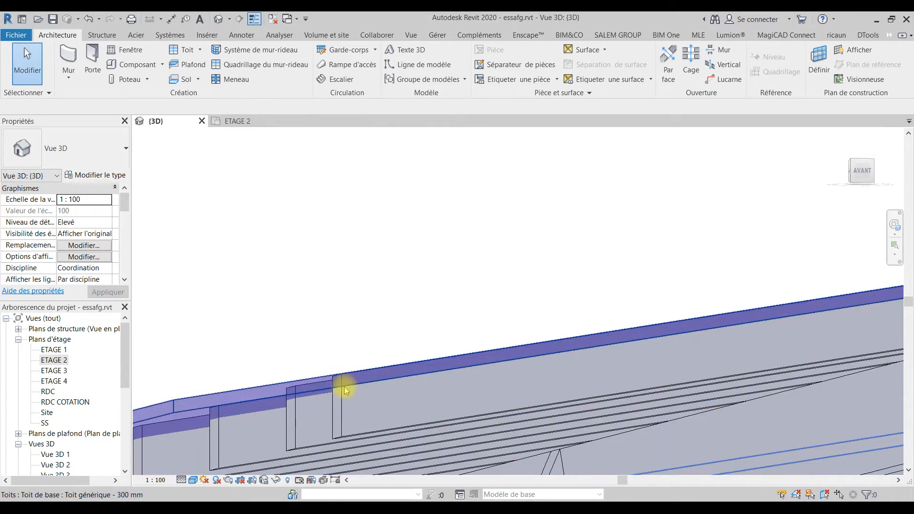
{"action": "scroll", "coordinate": [347, 388], "scroll_direction": "down", "scroll_amount": 3}
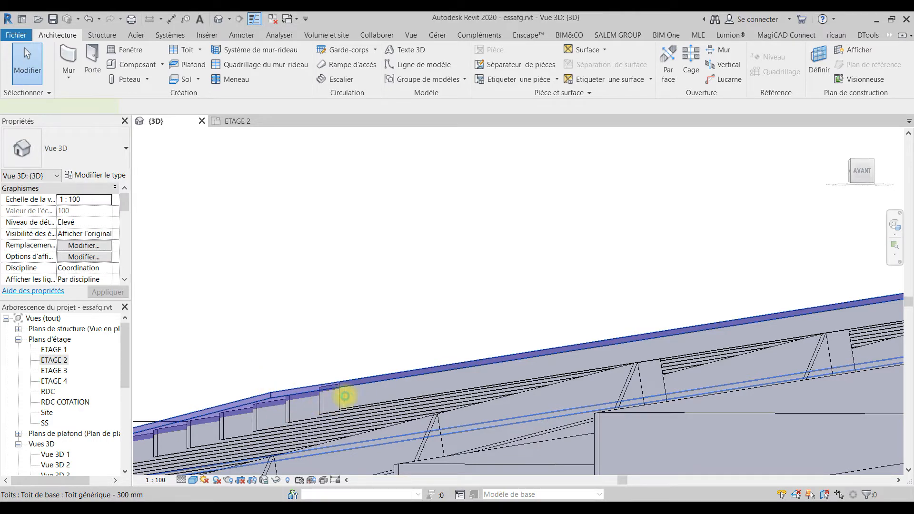
- Adjust the extruded roof in the front view so its underside rests on the sloping battens up to the brick wall
{"action": "left_click", "coordinate": [337, 399]}
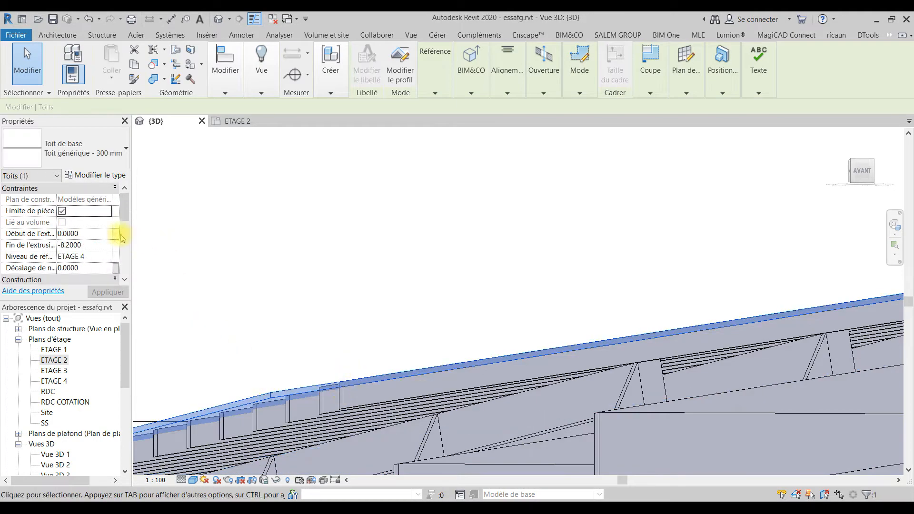
{"action": "scroll", "coordinate": [89, 257], "scroll_direction": "down", "scroll_amount": 2}
{"action": "scroll", "coordinate": [89, 257], "scroll_direction": "up", "scroll_amount": 2}
{"action": "scroll", "coordinate": [89, 257], "scroll_direction": "down", "scroll_amount": 5}
{"action": "scroll", "coordinate": [89, 257], "scroll_direction": "up", "scroll_amount": 5}
{"action": "scroll", "coordinate": [792, 244], "scroll_direction": "down", "scroll_amount": 4}
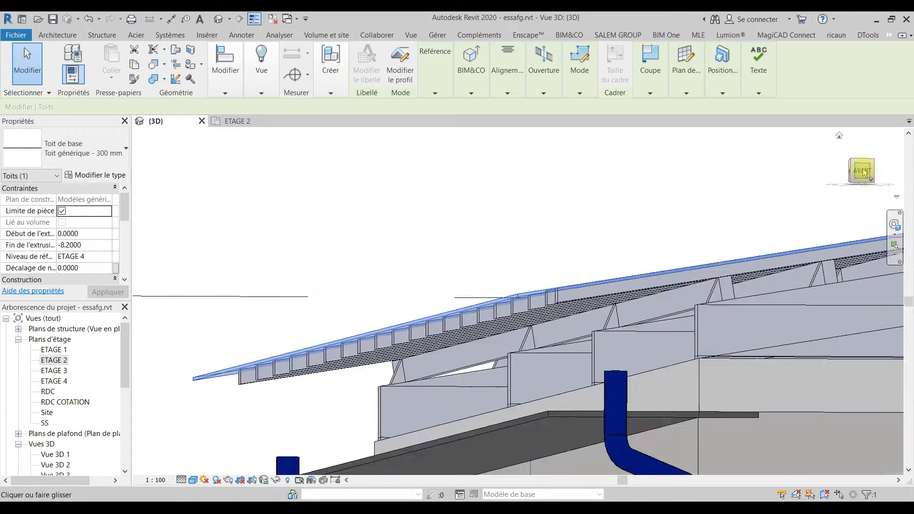
{"action": "scroll", "coordinate": [809, 214], "scroll_direction": "down", "scroll_amount": 4}
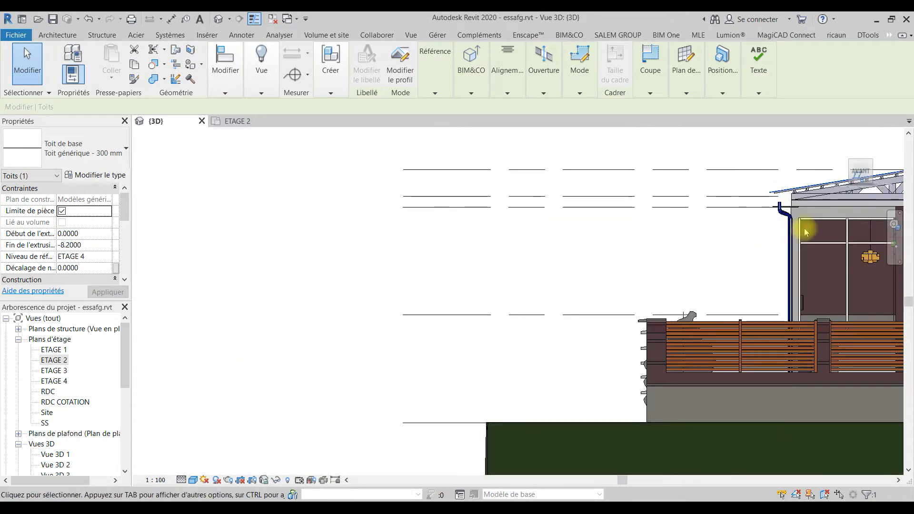
{"action": "middle_click_drag", "start_coordinate": [769, 271], "coordinate": [381, 429]}
{"action": "scroll", "coordinate": [544, 326], "scroll_direction": "up", "scroll_amount": 6}
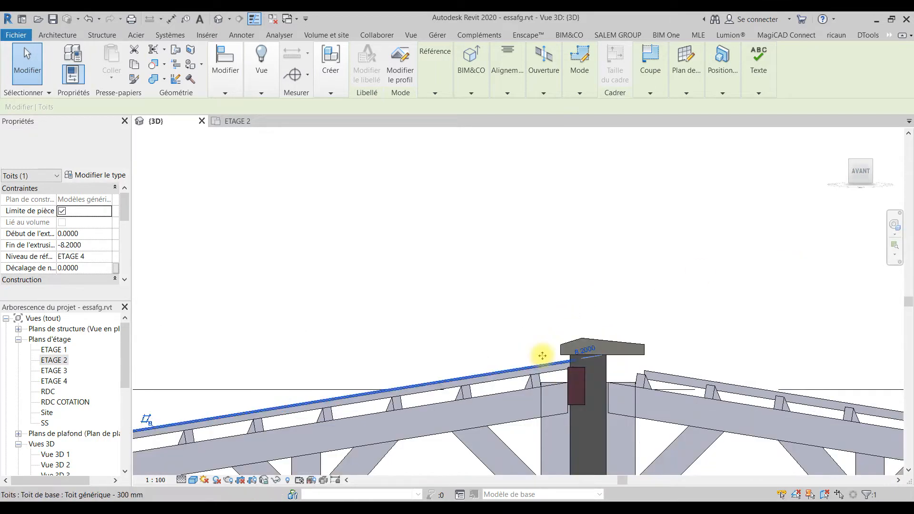
{"action": "scroll", "coordinate": [529, 378], "scroll_direction": "up", "scroll_amount": 1}
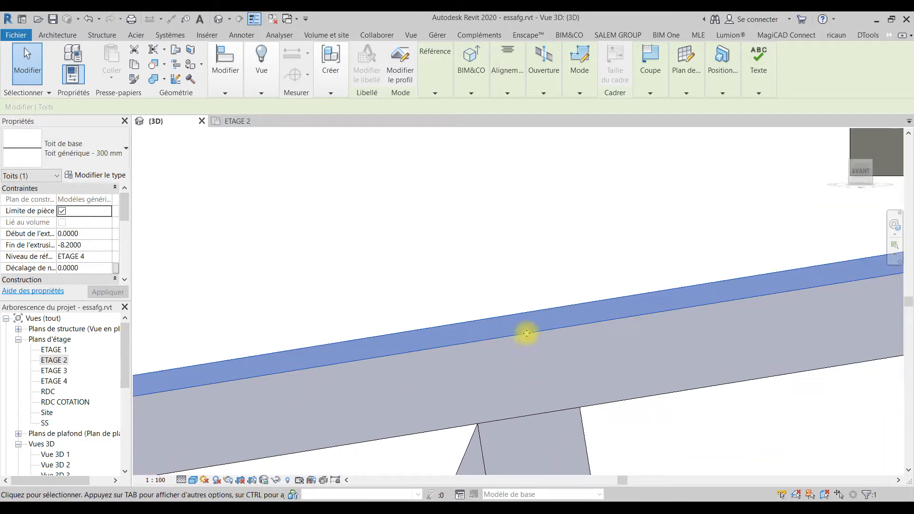
{"action": "left_click_drag", "start_coordinate": [526, 334], "coordinate": [532, 312]}
{"action": "scroll", "coordinate": [609, 317], "scroll_direction": "down", "scroll_amount": 3}
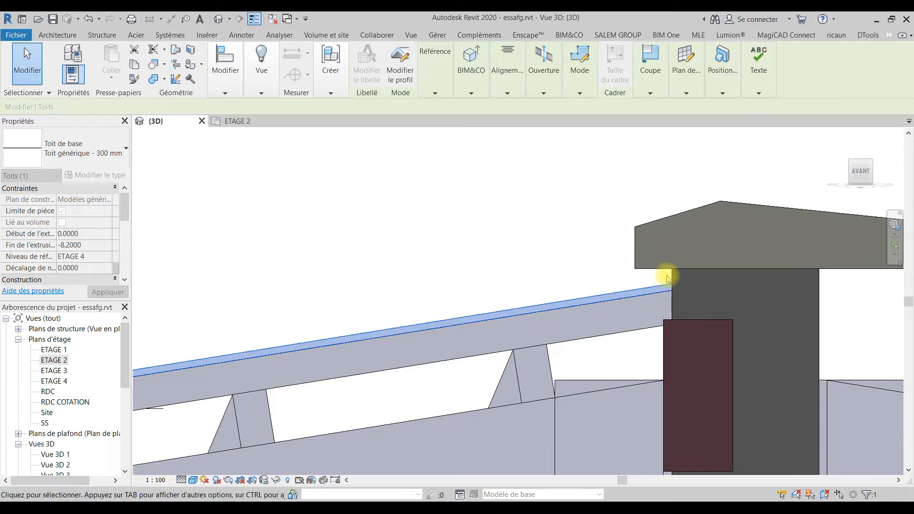
{"action": "scroll", "coordinate": [663, 283], "scroll_direction": "up", "scroll_amount": 3}
{"action": "left_click_drag", "start_coordinate": [662, 299], "coordinate": [585, 314]}
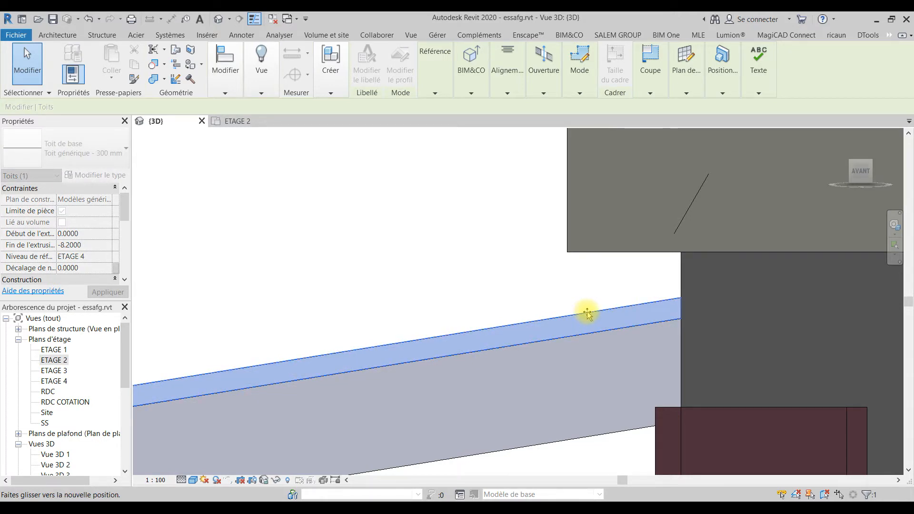
{"action": "left_click_drag", "start_coordinate": [587, 314], "coordinate": [585, 311]}
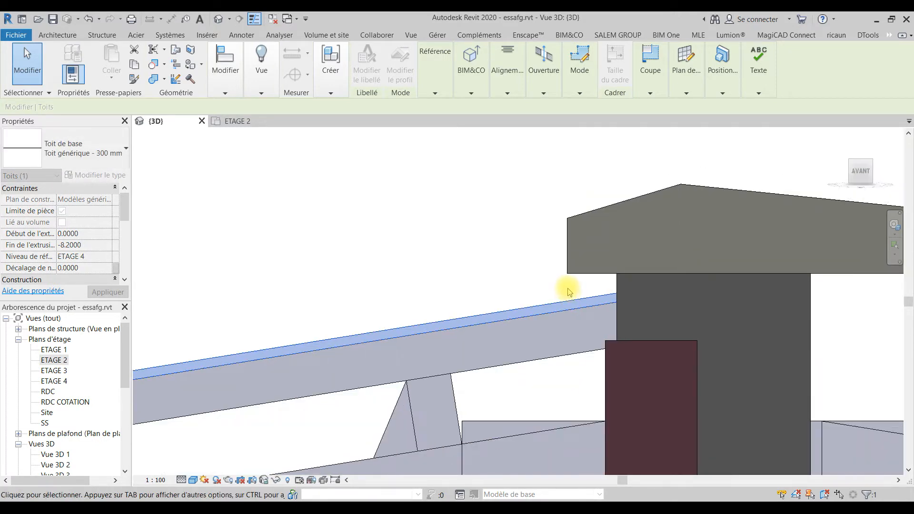
- Inspect the fitted roof along its slope and compare it with the uncovered framing across the brick wall
{"action": "scroll", "coordinate": [489, 296], "scroll_direction": "down", "scroll_amount": 2}
{"action": "middle_click_drag", "start_coordinate": [431, 327], "coordinate": [684, 315]}
{"action": "scroll", "coordinate": [384, 308], "scroll_direction": "down", "scroll_amount": 3}
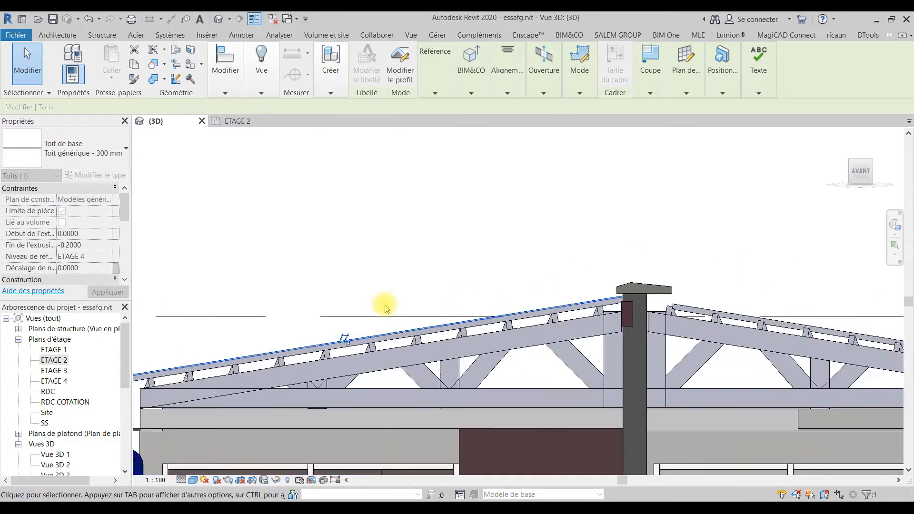
{"action": "middle_click_drag", "start_coordinate": [464, 372], "coordinate": [491, 380], "text": "shift"}
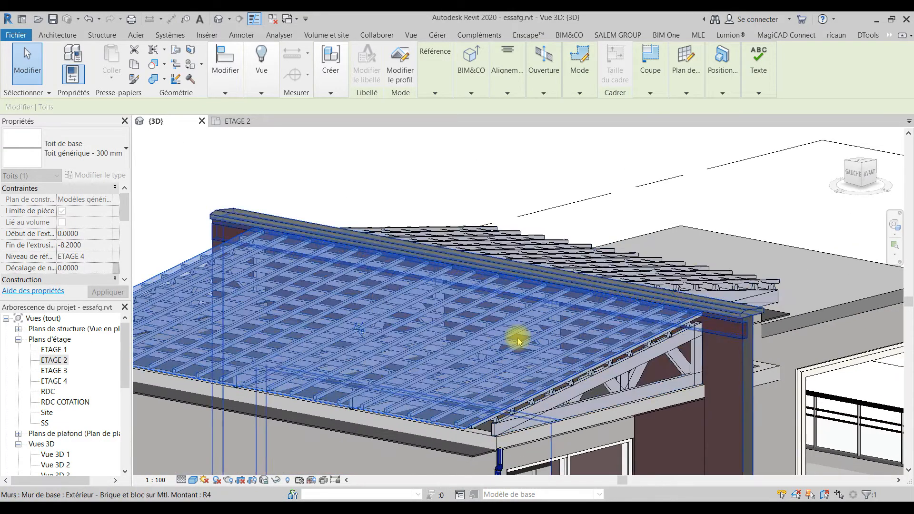
{"action": "scroll", "coordinate": [688, 245], "scroll_direction": "down", "scroll_amount": 2}
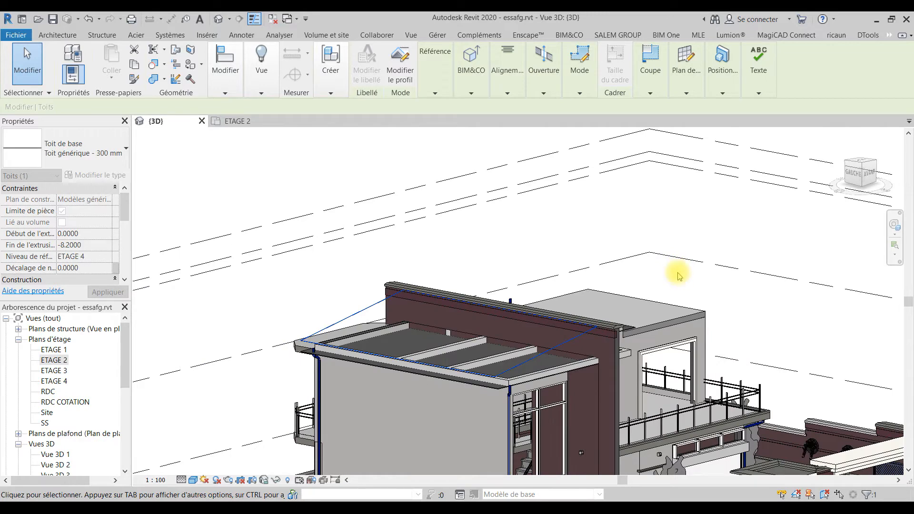
{"action": "key", "text": "Escape"}
{"action": "middle_click_drag", "start_coordinate": [603, 373], "coordinate": [599, 451], "text": "shift"}
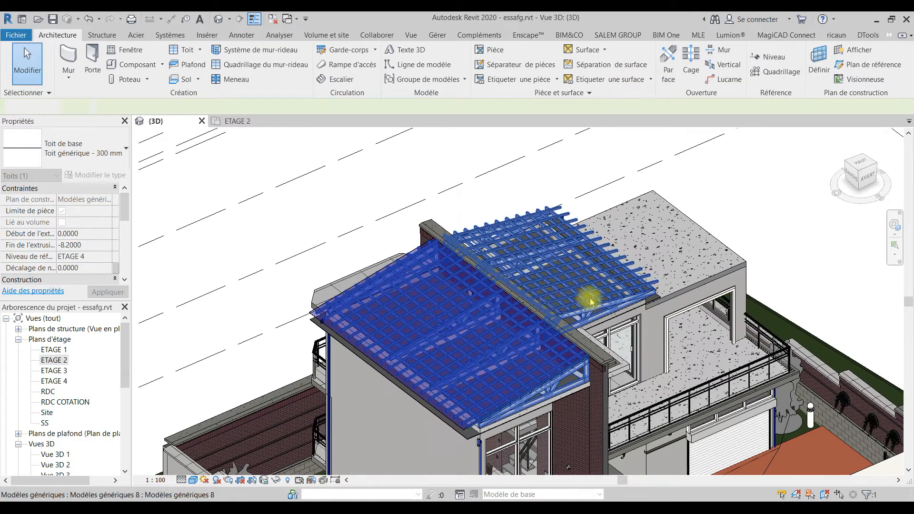
{"action": "key", "text": "Escape"}
{"action": "middle_click_drag", "start_coordinate": [612, 368], "coordinate": [495, 321], "text": "shift"}
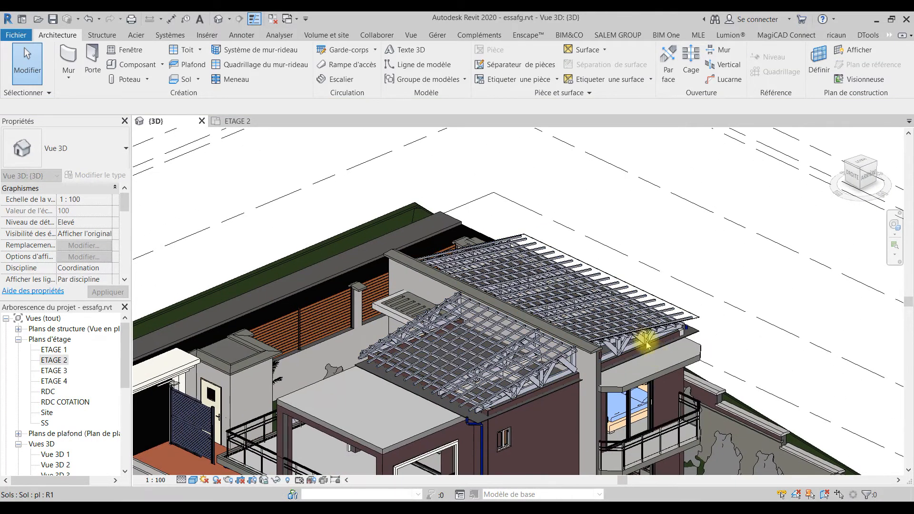
{"action": "middle_click_drag", "start_coordinate": [423, 381], "coordinate": [698, 343], "text": "shift"}
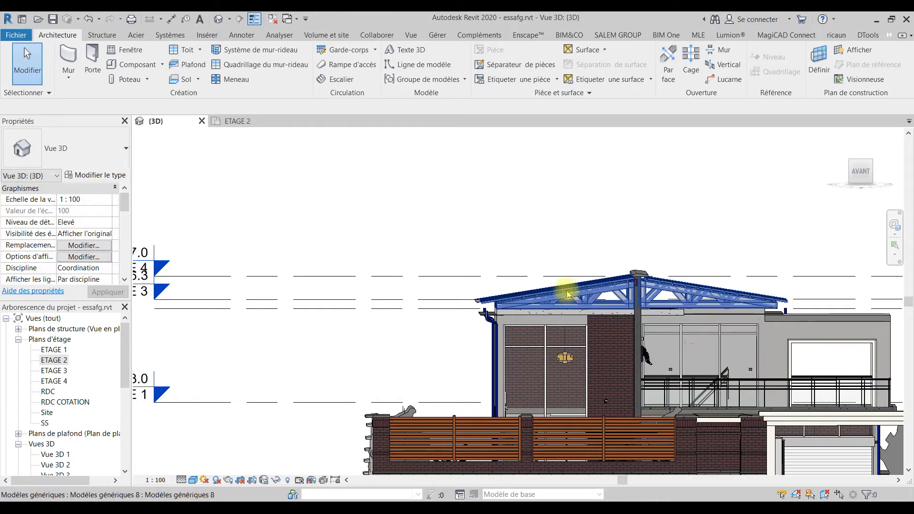
- Mirror the extruded roof about the brick wall's centre axis onto the opposite framing, working in the front view
{"action": "left_click", "coordinate": [858, 175]}
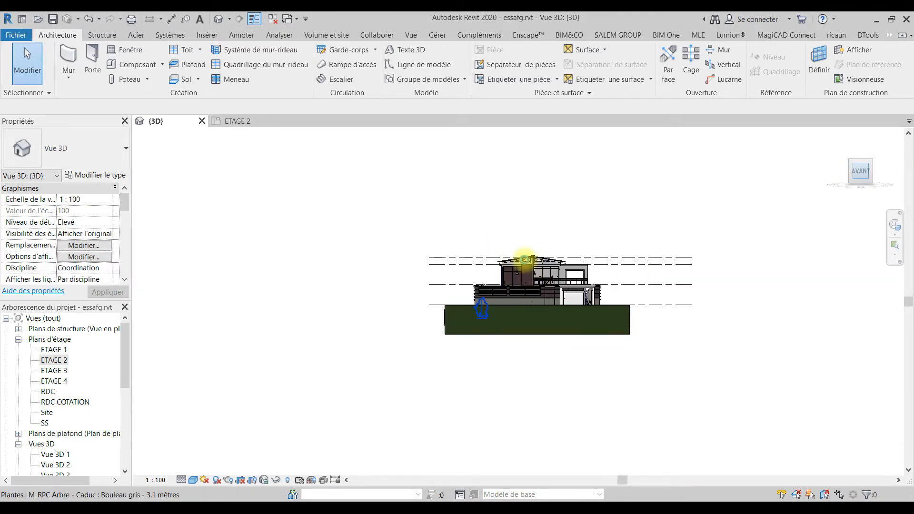
{"action": "scroll", "coordinate": [509, 267], "scroll_direction": "up", "scroll_amount": 3}
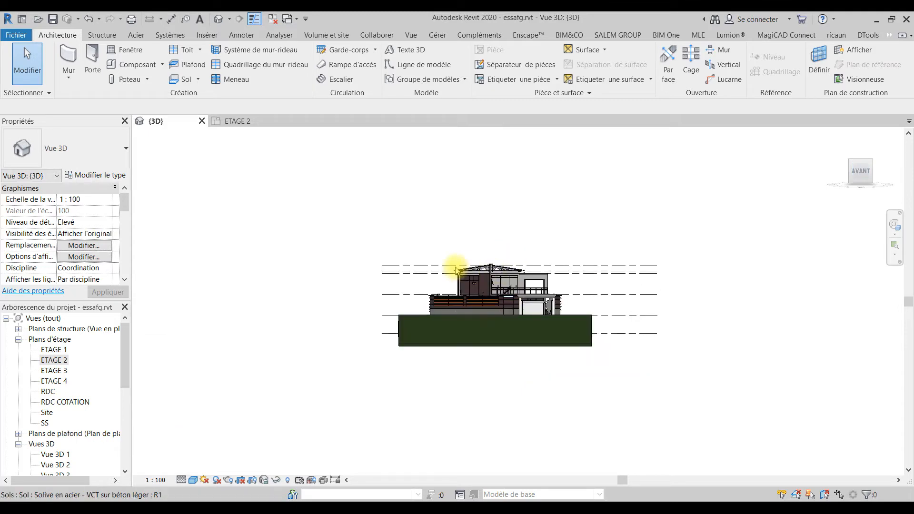
{"action": "scroll", "coordinate": [452, 244], "scroll_direction": "up", "scroll_amount": 6}
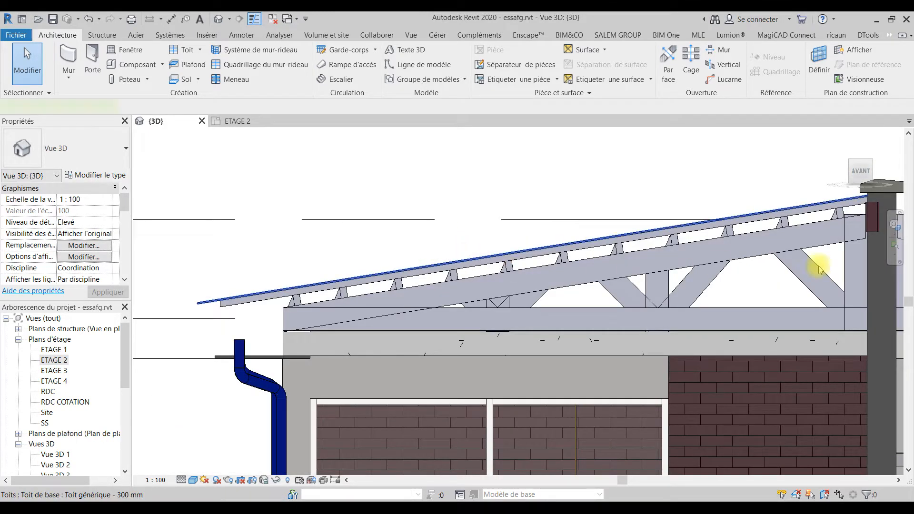
{"action": "left_click", "coordinate": [792, 282]}
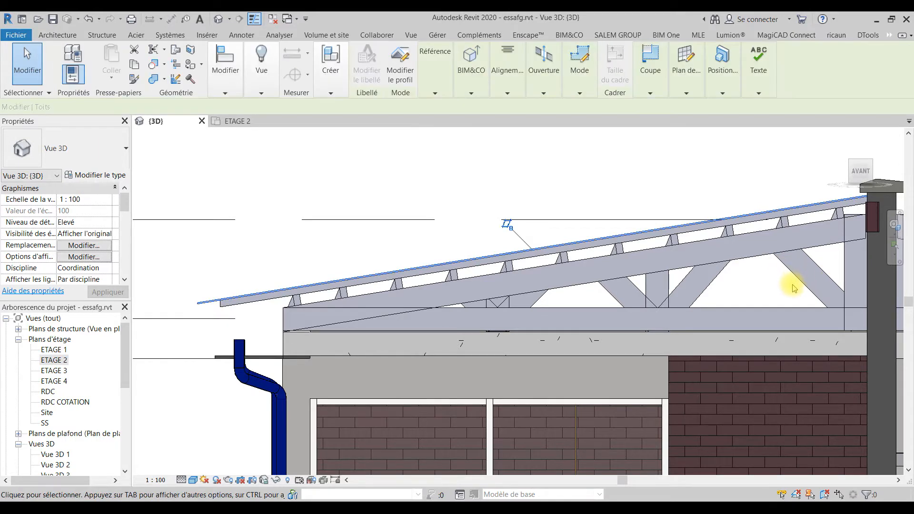
{"action": "middle_click_drag", "start_coordinate": [782, 297], "coordinate": [553, 310]}
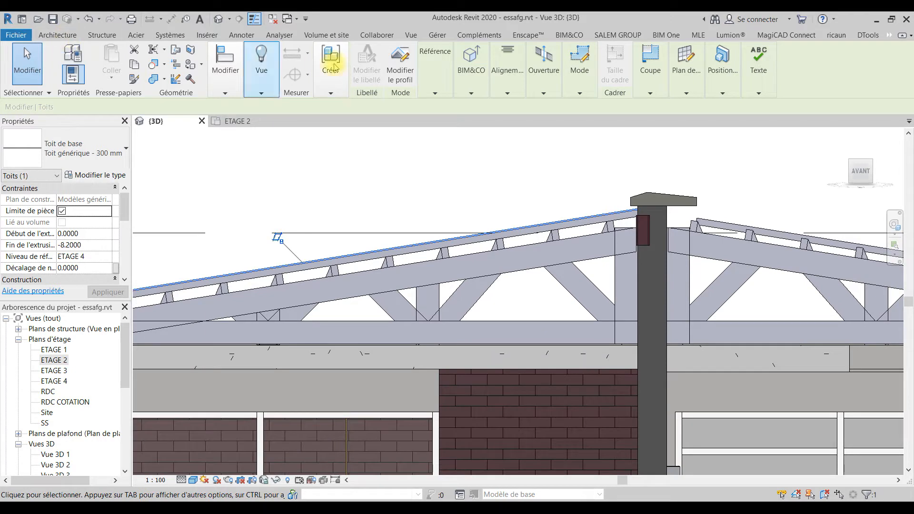
{"action": "left_click", "coordinate": [214, 86]}
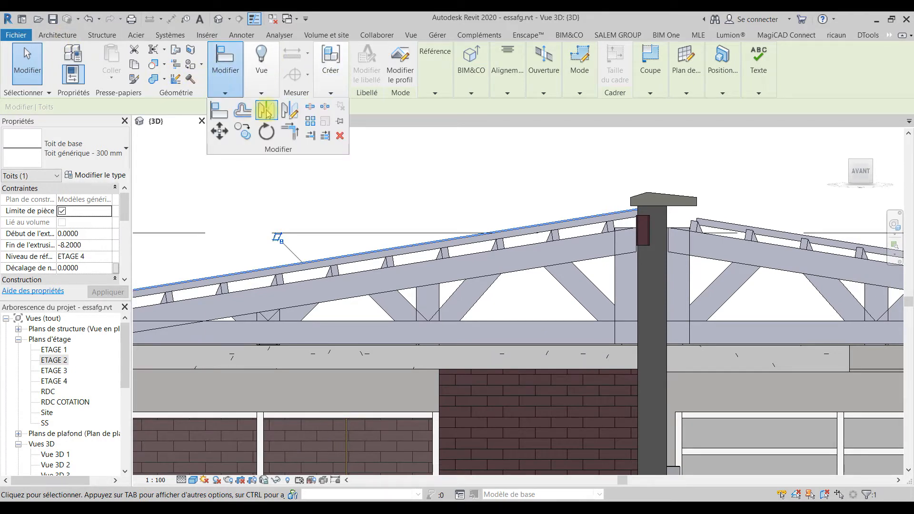
{"action": "left_click", "coordinate": [267, 111]}
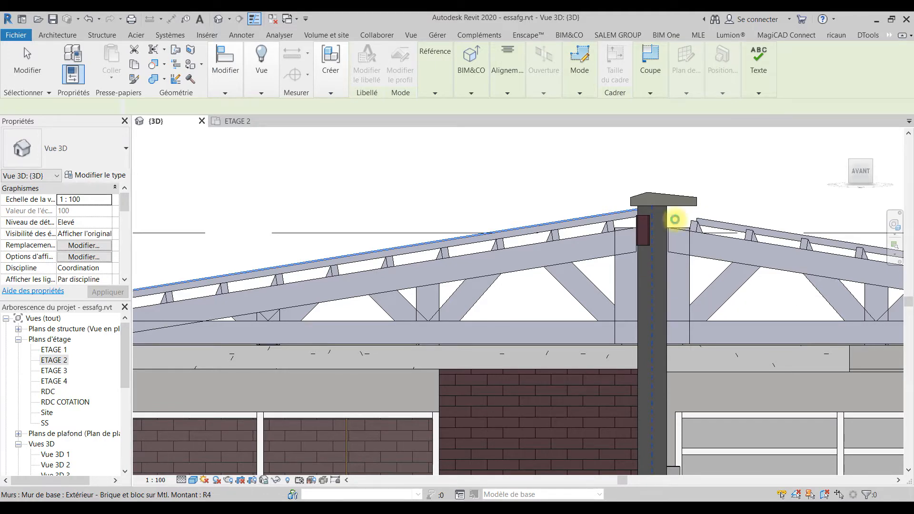
{"action": "left_click", "coordinate": [716, 228]}
- Move the mirrored roof down onto the top of the sloping battens on its side of the wall
{"action": "middle_click_drag", "start_coordinate": [716, 229], "coordinate": [485, 255]}
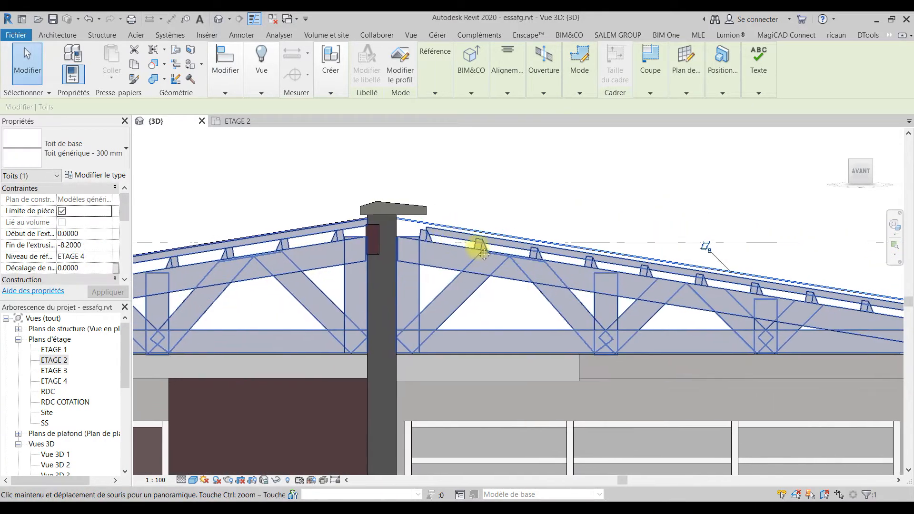
{"action": "scroll", "coordinate": [484, 255], "scroll_direction": "up", "scroll_amount": 6}
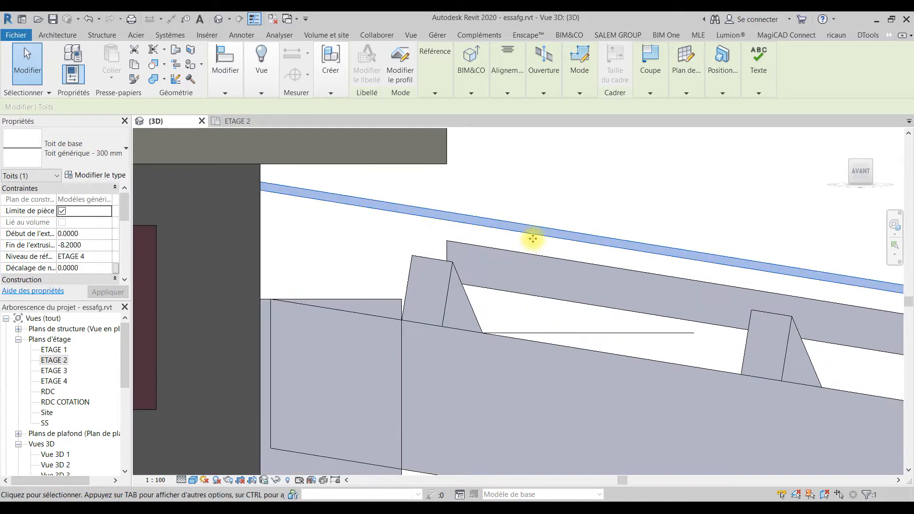
{"action": "left_click_drag", "start_coordinate": [528, 238], "coordinate": [531, 255]}
{"action": "scroll", "coordinate": [530, 247], "scroll_direction": "down", "scroll_amount": 4}
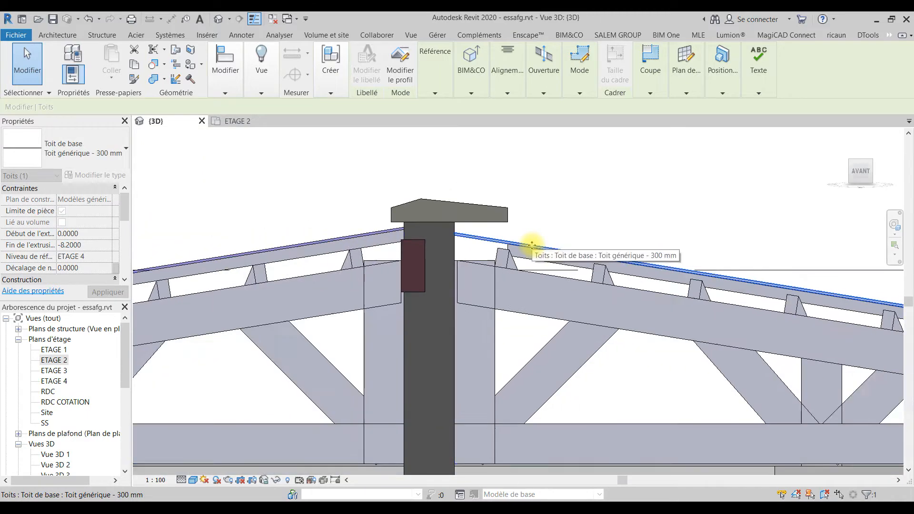
{"action": "scroll", "coordinate": [574, 290], "scroll_direction": "down", "scroll_amount": 5}
- On the ETAGE 3 plan, shorten the mirrored roof so its extrusion starts at -2.5600, in line with the front edge of its framing
{"action": "middle_click_drag", "start_coordinate": [775, 349], "coordinate": [576, 392], "text": "shift"}
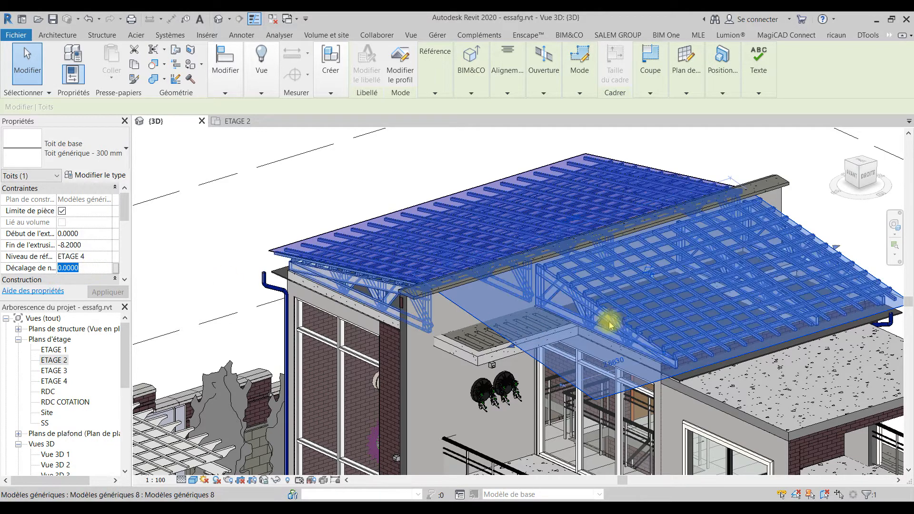
{"action": "left_click", "coordinate": [58, 371]}
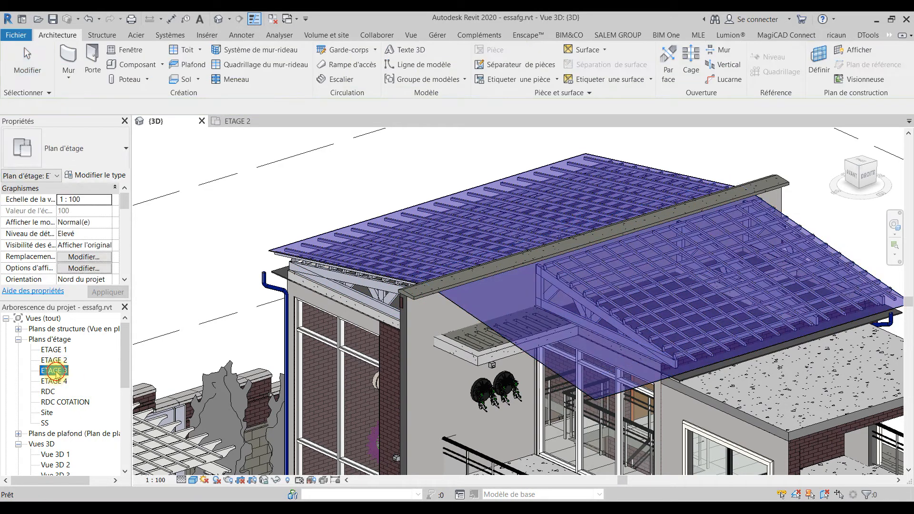
{"action": "double_click", "coordinate": [56, 372]}
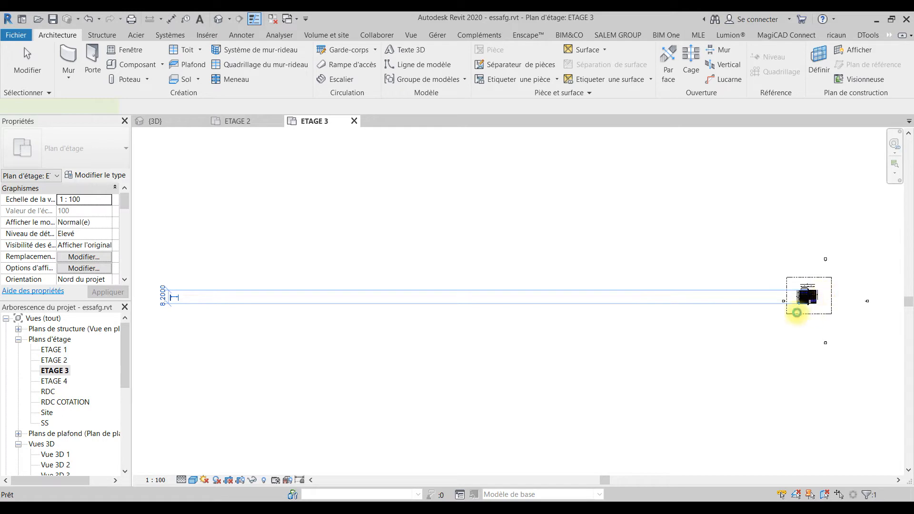
{"action": "left_click", "coordinate": [800, 316]}
{"action": "scroll", "coordinate": [804, 319], "scroll_direction": "up", "scroll_amount": 5}
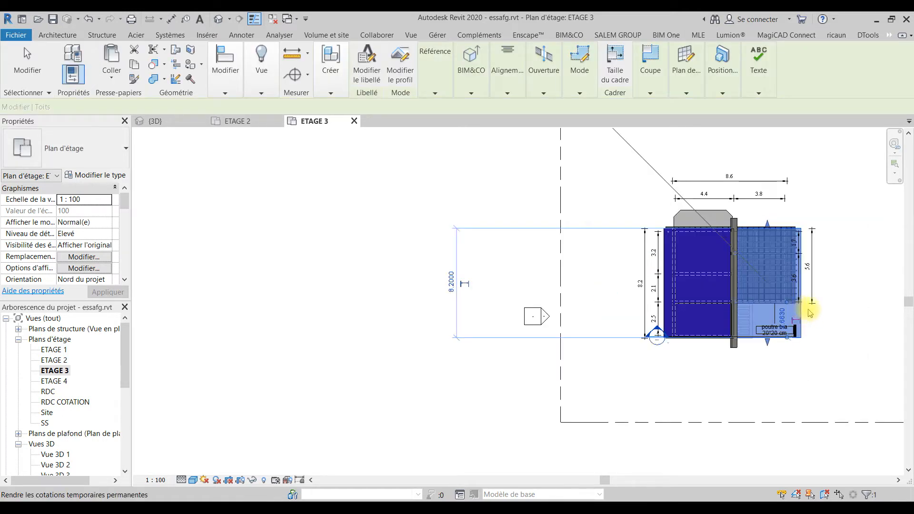
{"action": "scroll", "coordinate": [809, 325], "scroll_direction": "up", "scroll_amount": 4}
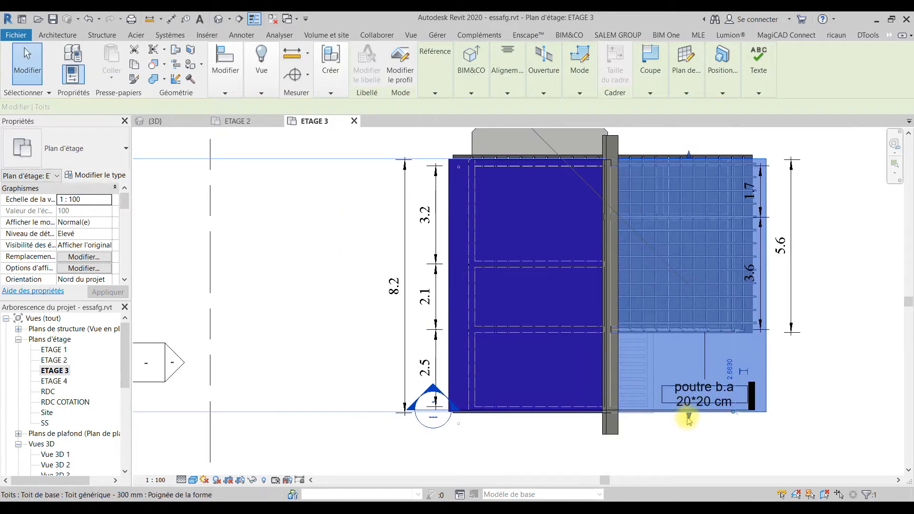
{"action": "left_click_drag", "start_coordinate": [689, 419], "coordinate": [694, 329]}
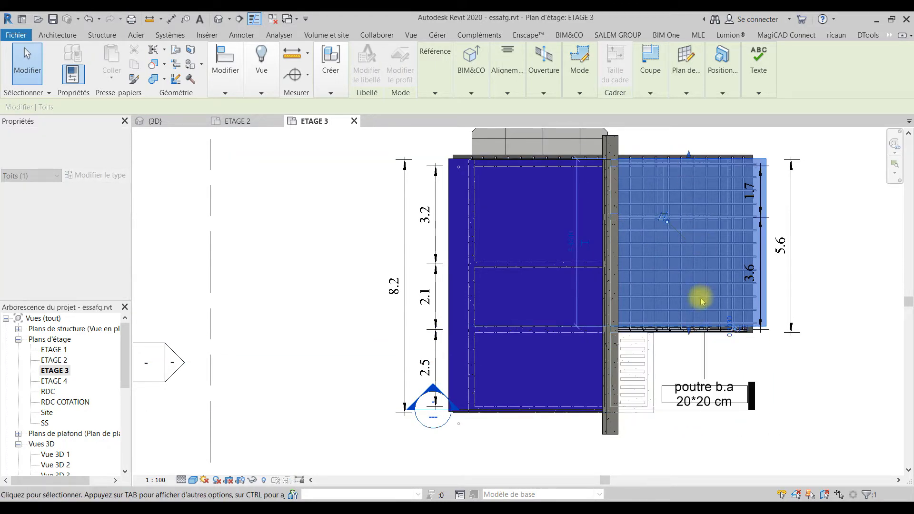
{"action": "scroll", "coordinate": [686, 328], "scroll_direction": "up", "scroll_amount": 3}
{"action": "scroll", "coordinate": [689, 335], "scroll_direction": "up", "scroll_amount": 2}
{"action": "left_click_drag", "start_coordinate": [701, 323], "coordinate": [698, 350]}
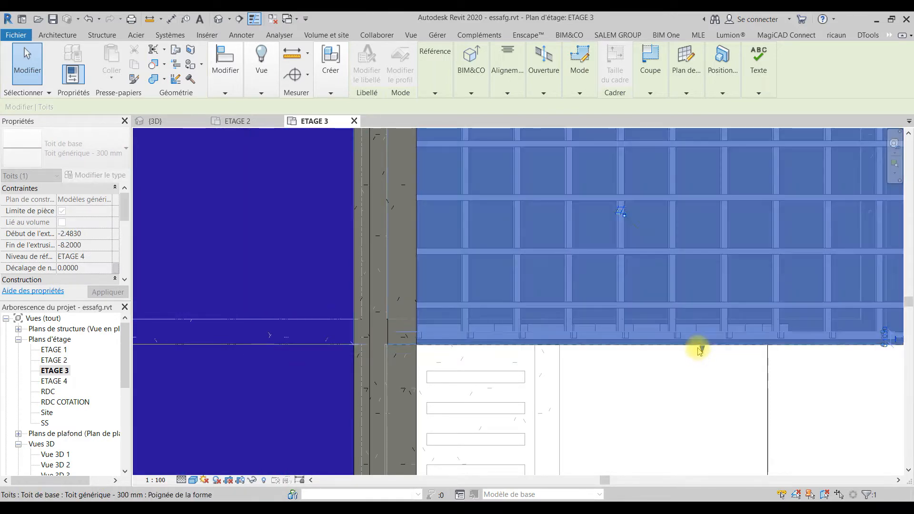
- Extend the mirrored roof's rear end to the outer edge beyond the battens, bringing the extrusion end to -8.3231
{"action": "scroll", "coordinate": [717, 281], "scroll_direction": "down", "scroll_amount": 2}
{"action": "middle_click_drag", "start_coordinate": [719, 261], "coordinate": [654, 423]}
{"action": "mouse_move", "coordinate": [653, 197]}
{"action": "middle_mouse_down"}
{"action": "mouse_move", "coordinate": [665, 308]}
{"action": "mouse_move", "coordinate": [642, 319]}
{"action": "middle_mouse_up"}
{"action": "scroll", "coordinate": [618, 273], "scroll_direction": "up", "scroll_amount": 2}
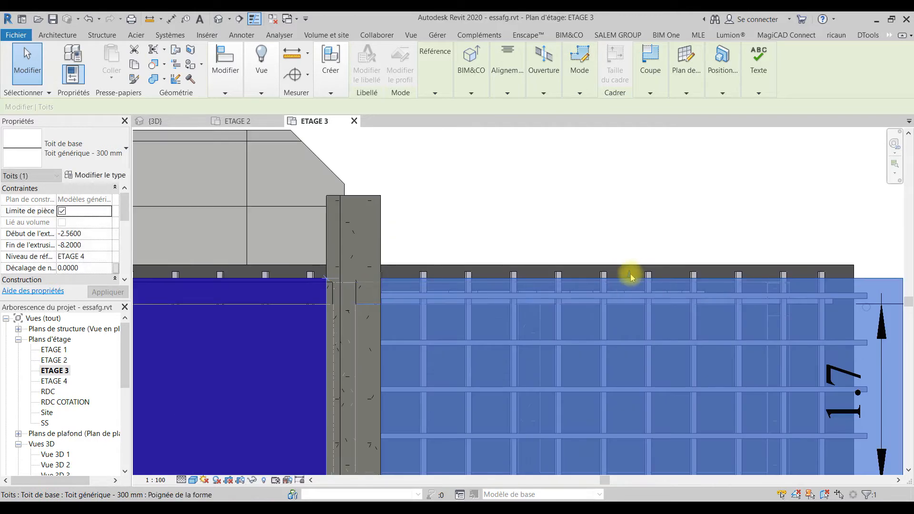
{"action": "left_click_drag", "start_coordinate": [630, 277], "coordinate": [631, 264]}
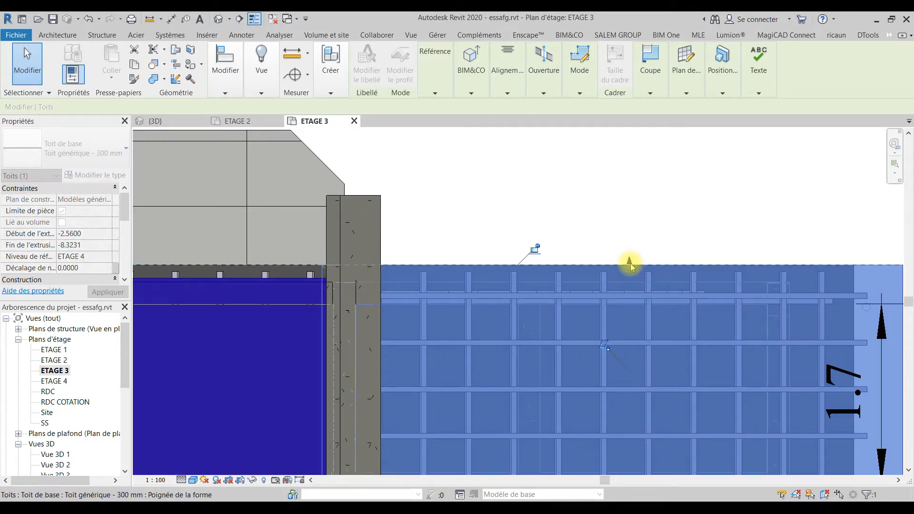
{"action": "scroll", "coordinate": [630, 263], "scroll_direction": "down", "scroll_amount": 5}
{"action": "scroll", "coordinate": [692, 336], "scroll_direction": "up", "scroll_amount": 4}
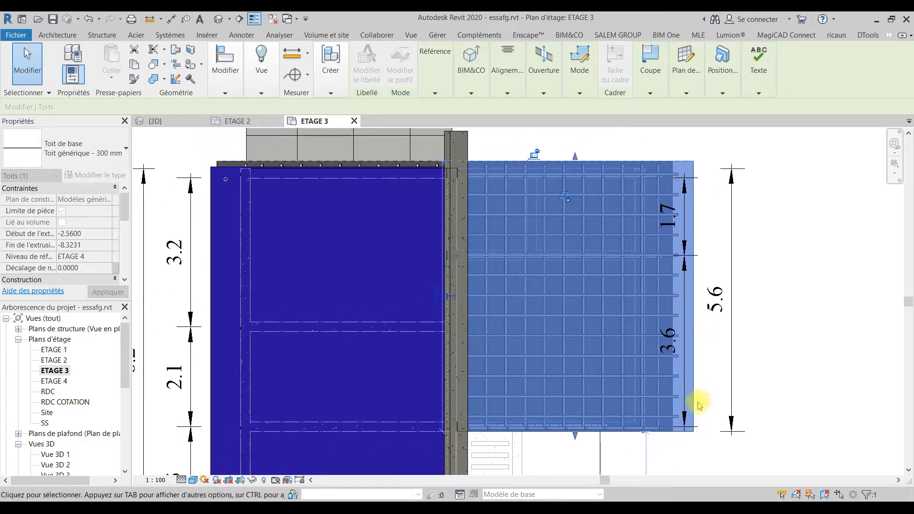
- In the front 3D view, edit the mirrored roof's profile and shorten its sloping line at the eave to a length of 4.8800
{"action": "left_click", "coordinate": [166, 122]}
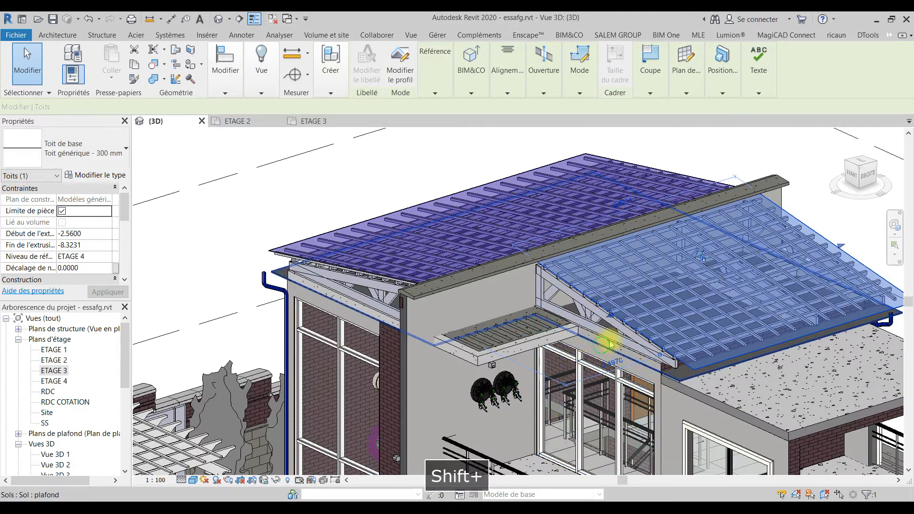
{"action": "middle_click_drag", "start_coordinate": [671, 316], "coordinate": [888, 234], "text": "shift"}
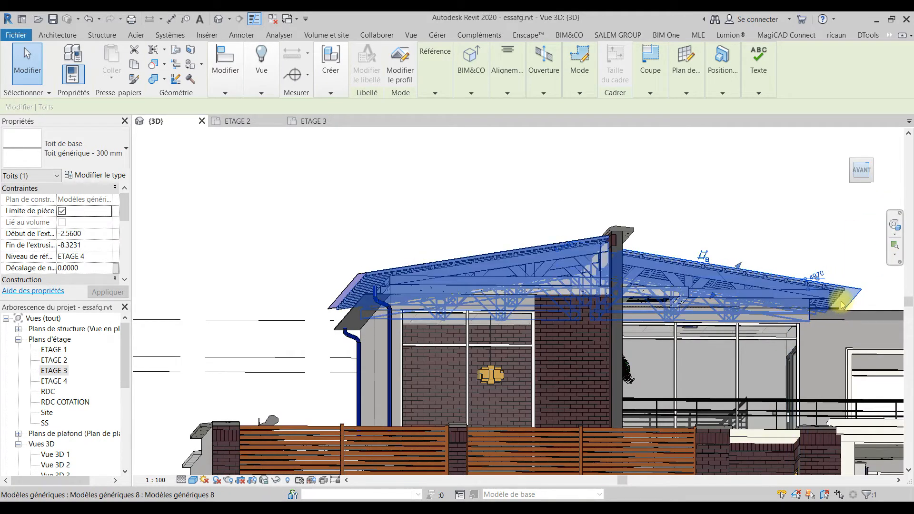
{"action": "left_click", "coordinate": [862, 170]}
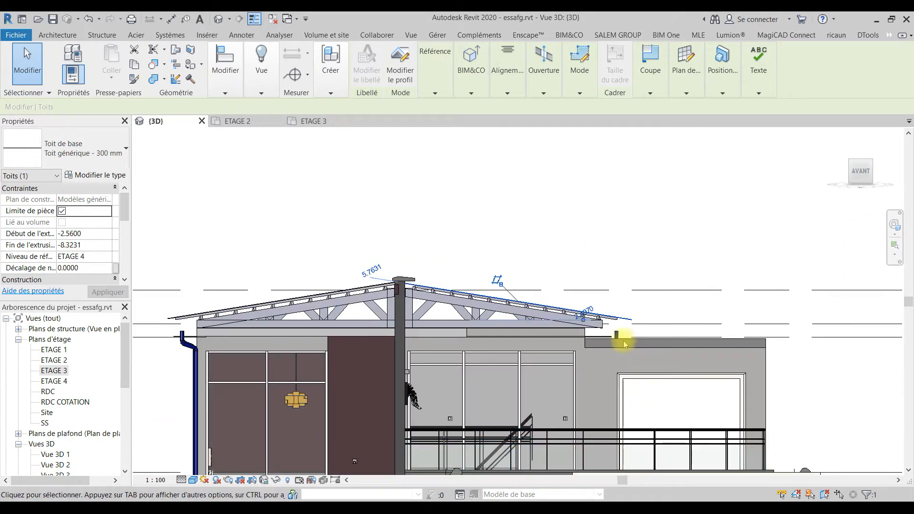
{"action": "scroll", "coordinate": [617, 285], "scroll_direction": "up", "scroll_amount": 4}
{"action": "scroll", "coordinate": [608, 320], "scroll_direction": "up", "scroll_amount": 2}
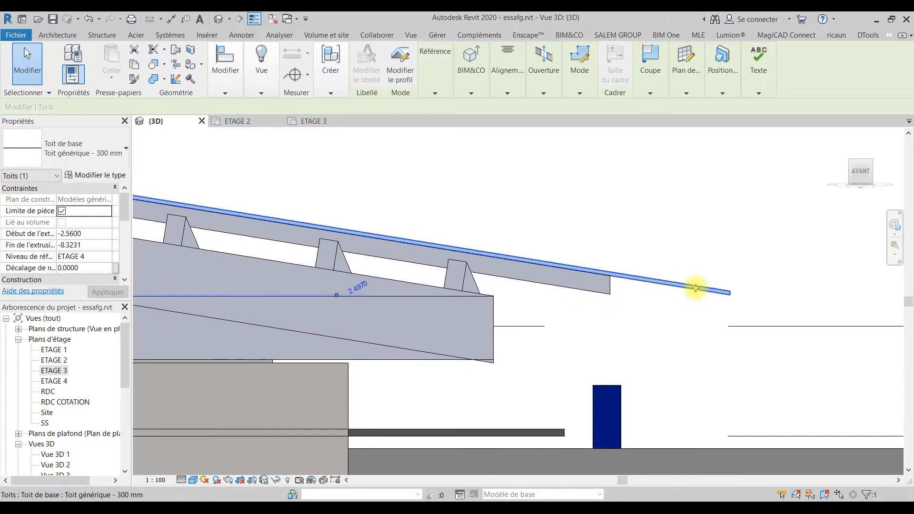
{"action": "scroll", "coordinate": [612, 305], "scroll_direction": "down", "scroll_amount": 3}
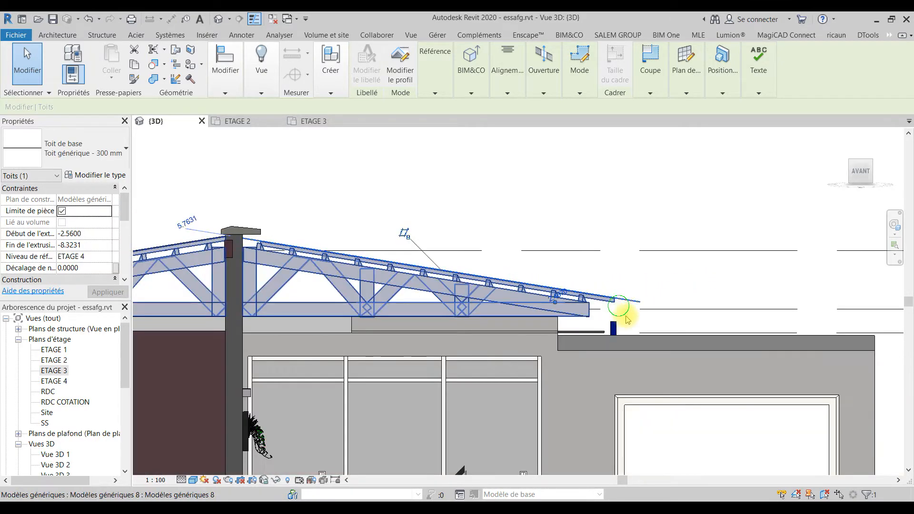
{"action": "left_click", "coordinate": [404, 75]}
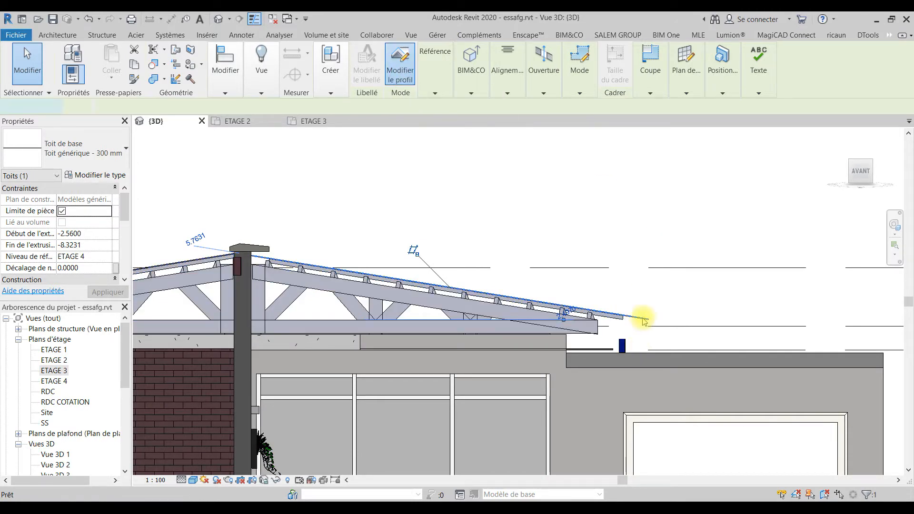
{"action": "left_click", "coordinate": [647, 320]}
{"action": "scroll", "coordinate": [653, 322], "scroll_direction": "up", "scroll_amount": 5}
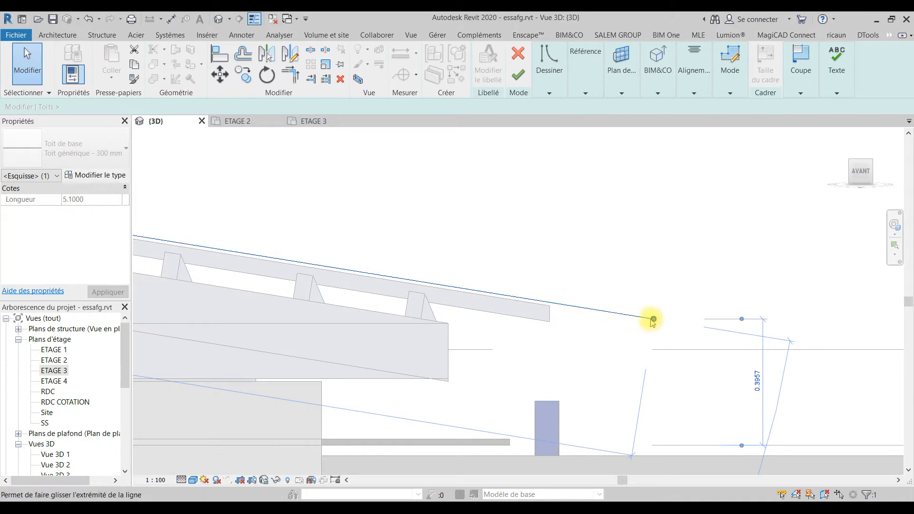
{"action": "left_click_drag", "start_coordinate": [600, 315], "coordinate": [584, 312]}
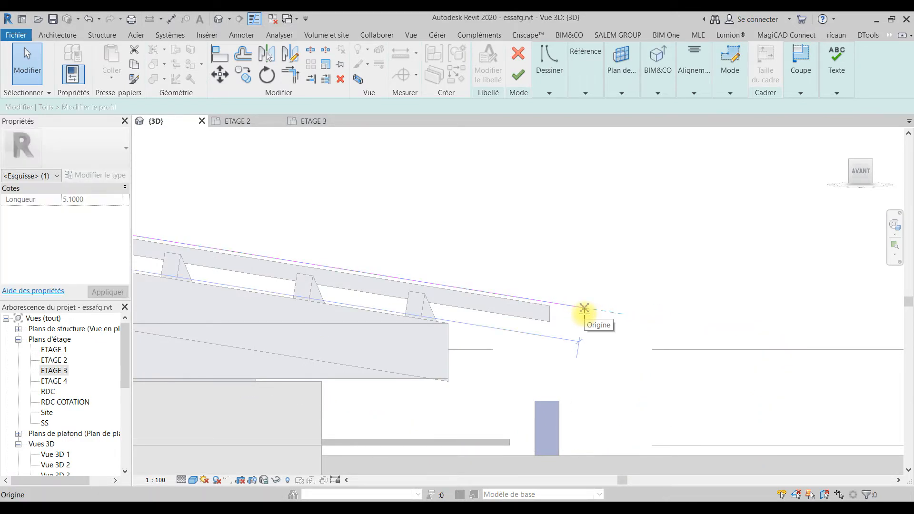
{"action": "left_click", "coordinate": [521, 78]}
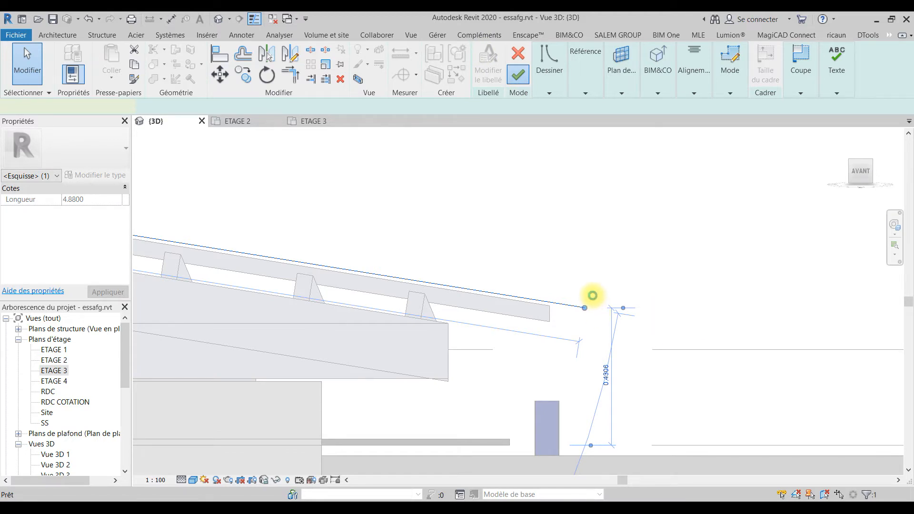
{"action": "left_click", "coordinate": [611, 271]}
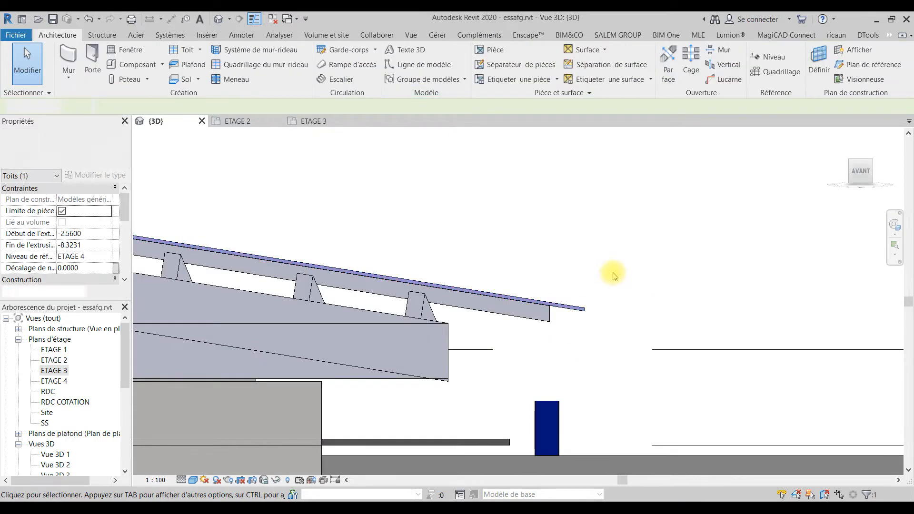
- Examine how both roofs cover the framing in the 3D view and on the ETAGE 3 plan
{"action": "scroll", "coordinate": [614, 276], "scroll_direction": "down", "scroll_amount": 2}
{"action": "scroll", "coordinate": [614, 276], "scroll_direction": "down", "scroll_amount": 6}
{"action": "middle_click_drag", "start_coordinate": [614, 276], "coordinate": [484, 342]}
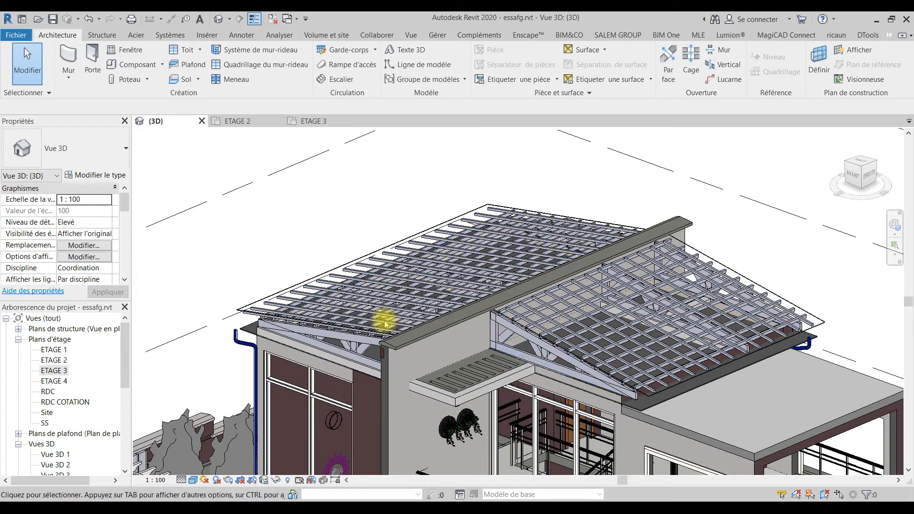
{"action": "scroll", "coordinate": [395, 357], "scroll_direction": "down", "scroll_amount": 3}
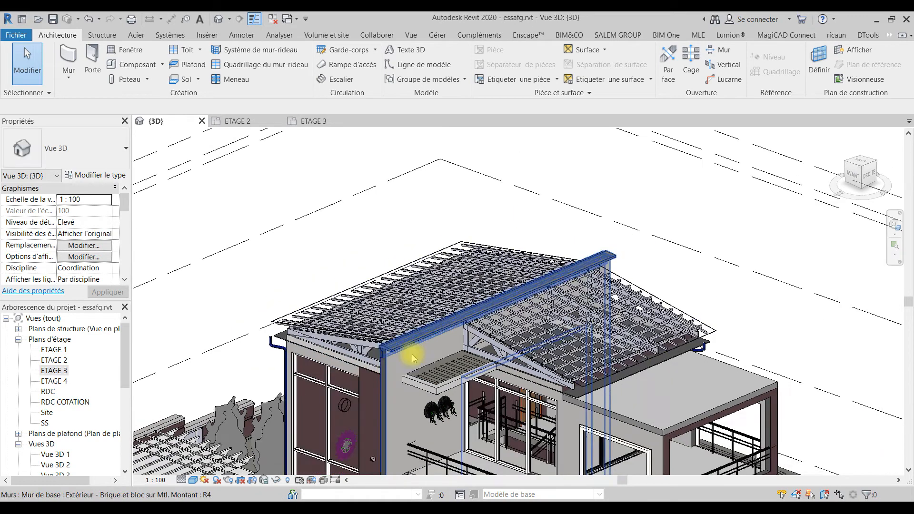
{"action": "middle_click_drag", "start_coordinate": [482, 355], "coordinate": [409, 313]}
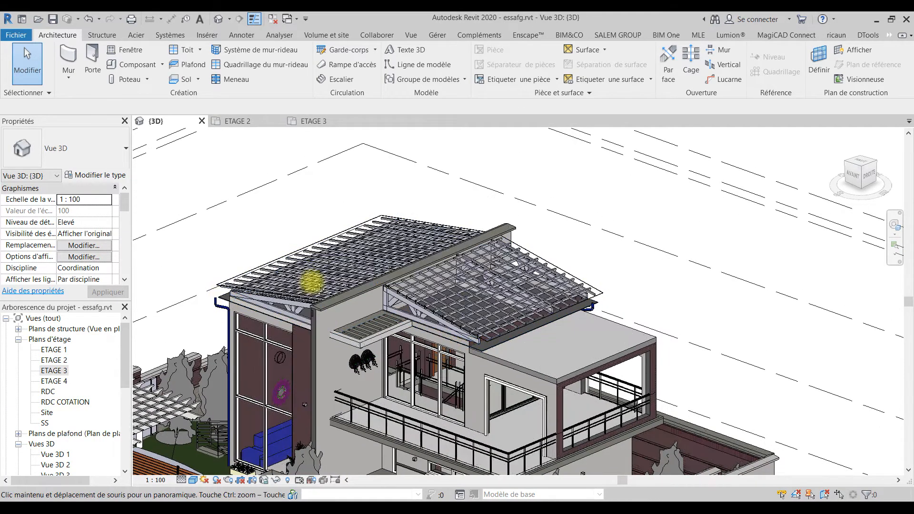
{"action": "left_click", "coordinate": [323, 122]}
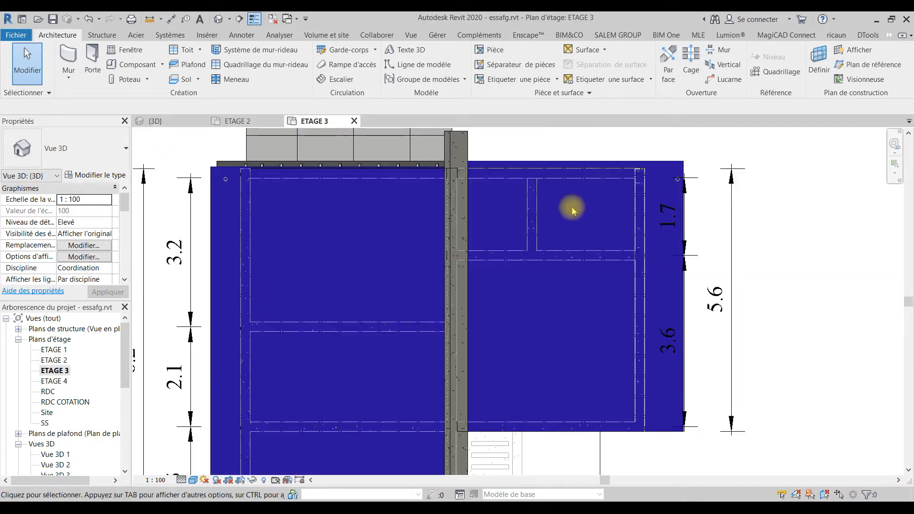
{"action": "middle_click_drag", "start_coordinate": [340, 188], "coordinate": [320, 267]}
{"action": "scroll", "coordinate": [493, 235], "scroll_direction": "up", "scroll_amount": 1}
{"action": "scroll", "coordinate": [453, 231], "scroll_direction": "down", "scroll_amount": 5}
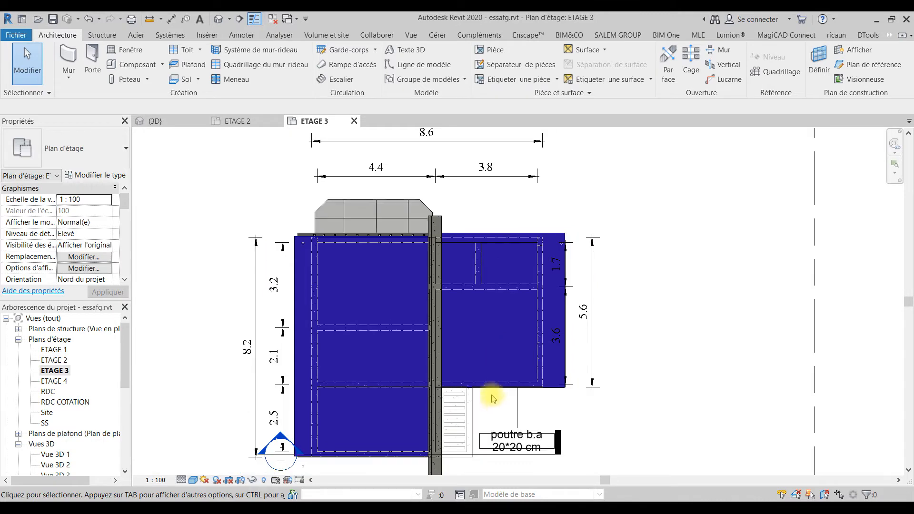
- Display the ETAGE 3 plan in the Image filaire visual style and focus on the rear roof edge beside the brick wall
{"action": "left_click", "coordinate": [192, 481]}
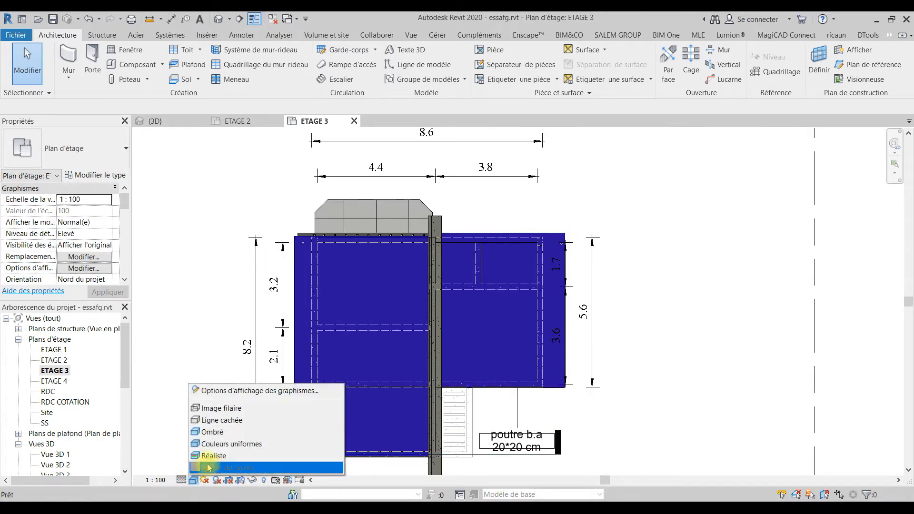
{"action": "left_click", "coordinate": [209, 407]}
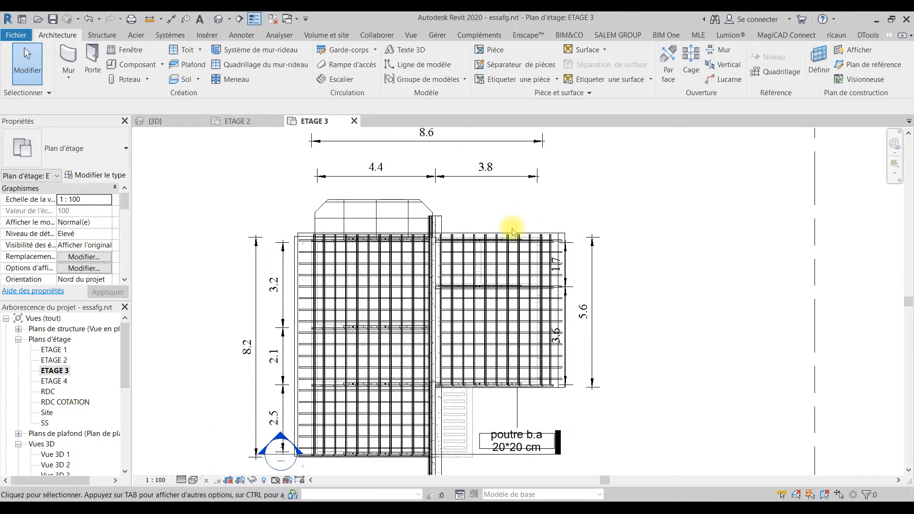
{"action": "scroll", "coordinate": [502, 229], "scroll_direction": "up", "scroll_amount": 3}
{"action": "scroll", "coordinate": [310, 252], "scroll_direction": "up", "scroll_amount": 2}
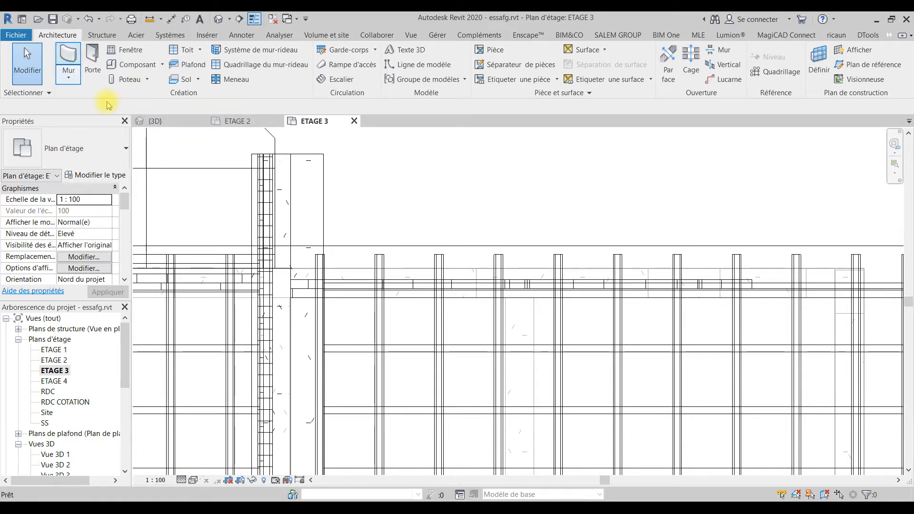
- Start a new wall on ETAGE 3 with the basic wall type C
{"action": "key", "text": "w"}
{"action": "key", "text": "a"}
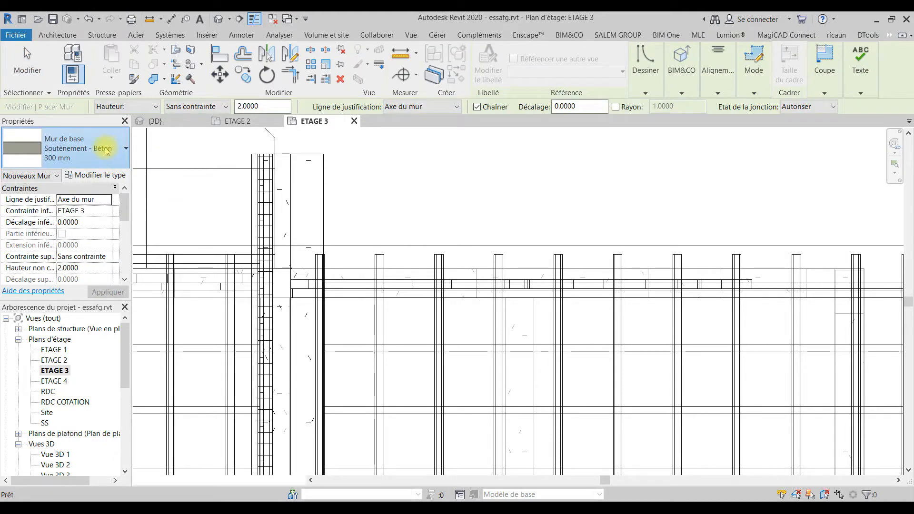
{"action": "left_click", "coordinate": [120, 161]}
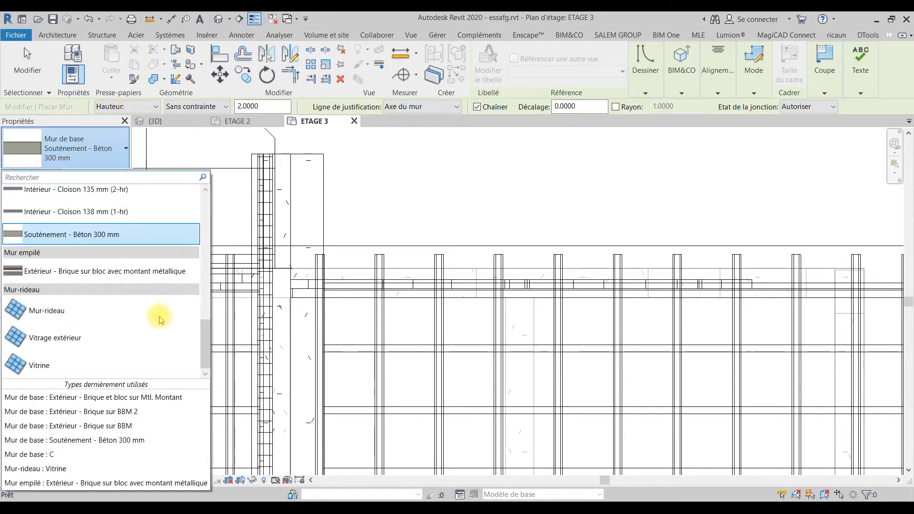
{"action": "scroll", "coordinate": [120, 240], "scroll_direction": "up", "scroll_amount": 3}
{"action": "scroll", "coordinate": [121, 238], "scroll_direction": "up", "scroll_amount": 6}
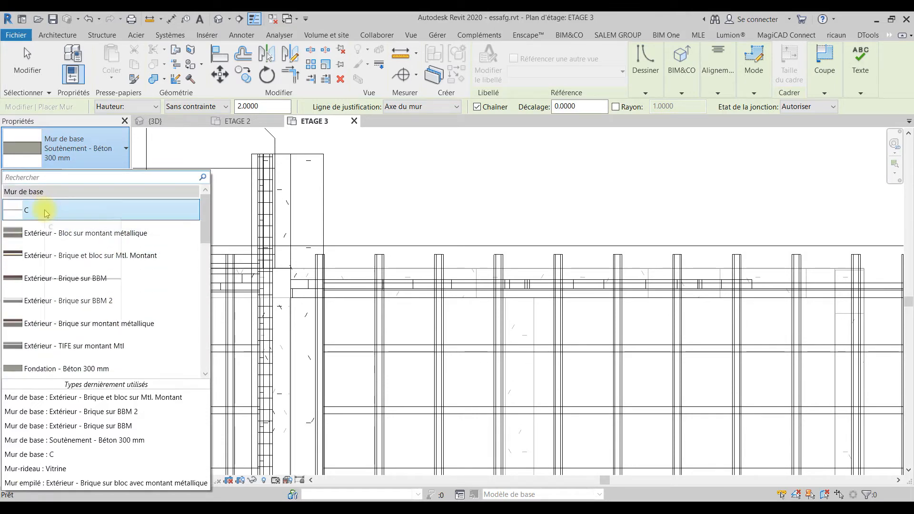
{"action": "left_click", "coordinate": [50, 215]}
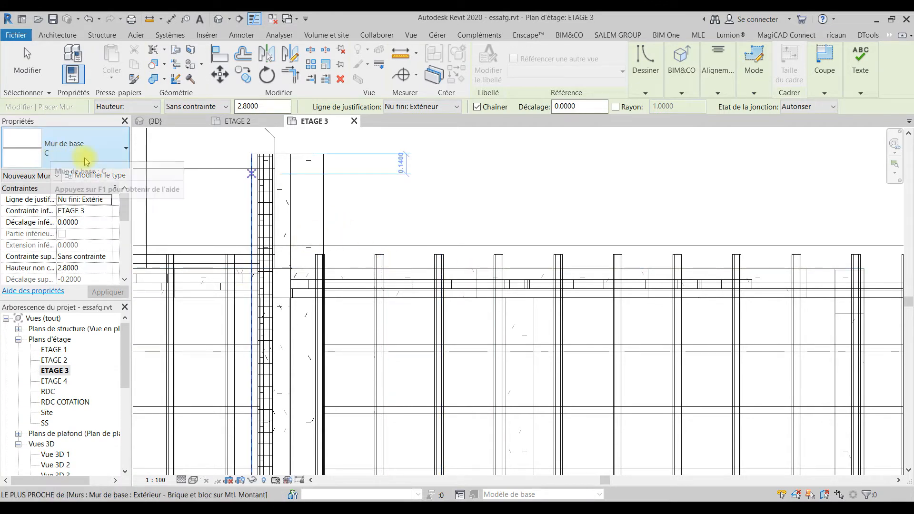
- Draw a type C wall with the Nu fini: Extérieur location line along the rear roof edge, from the brick wall to the outer roof corner
{"action": "mouse_move", "coordinate": [359, 212]}
{"action": "middle_mouse_down"}
{"action": "mouse_move", "coordinate": [216, 238]}
{"action": "mouse_move", "coordinate": [249, 238]}
{"action": "middle_mouse_up"}
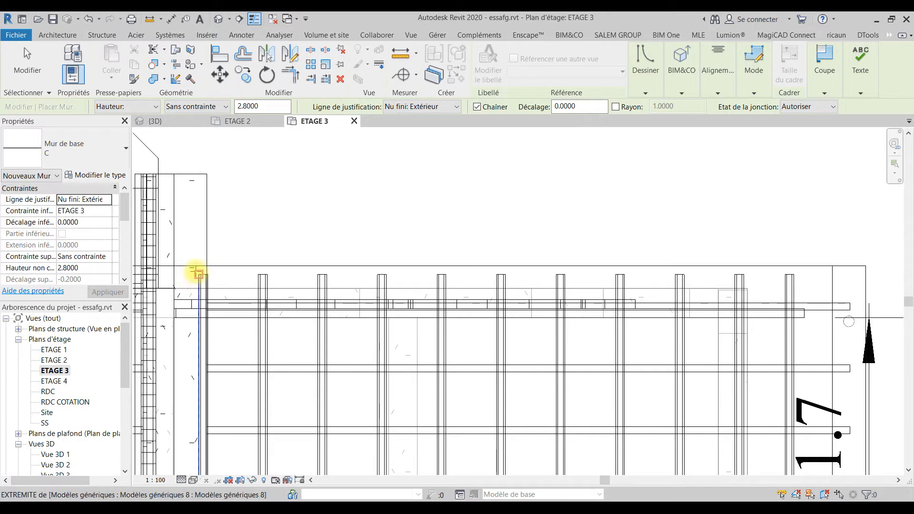
{"action": "scroll", "coordinate": [178, 265], "scroll_direction": "up", "scroll_amount": 3}
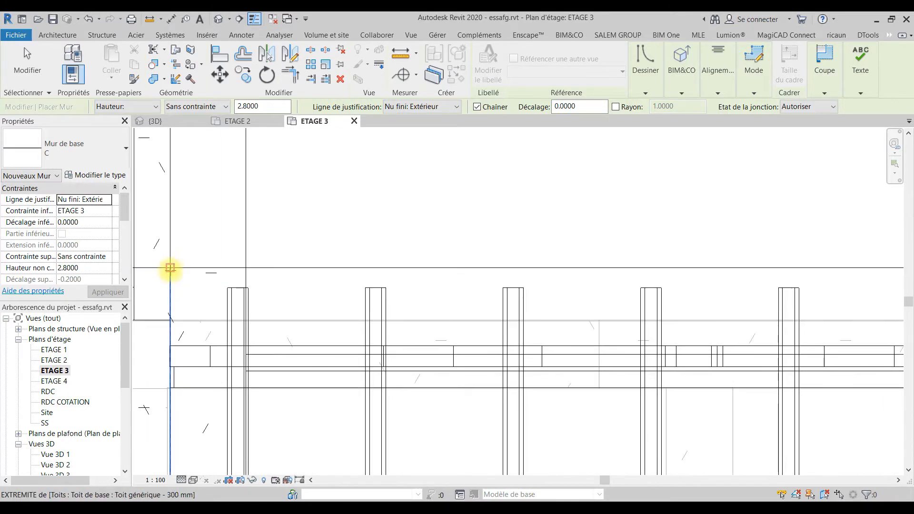
{"action": "left_click", "coordinate": [452, 111]}
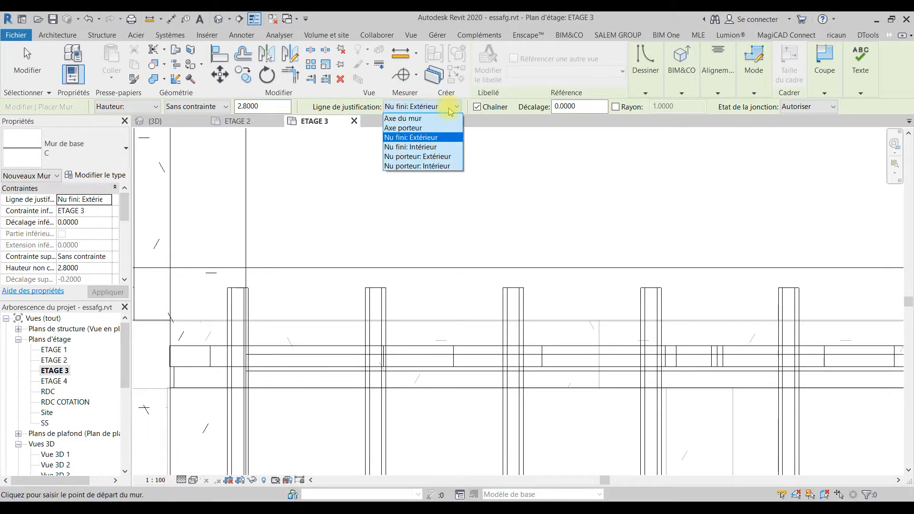
{"action": "left_click", "coordinate": [449, 111]}
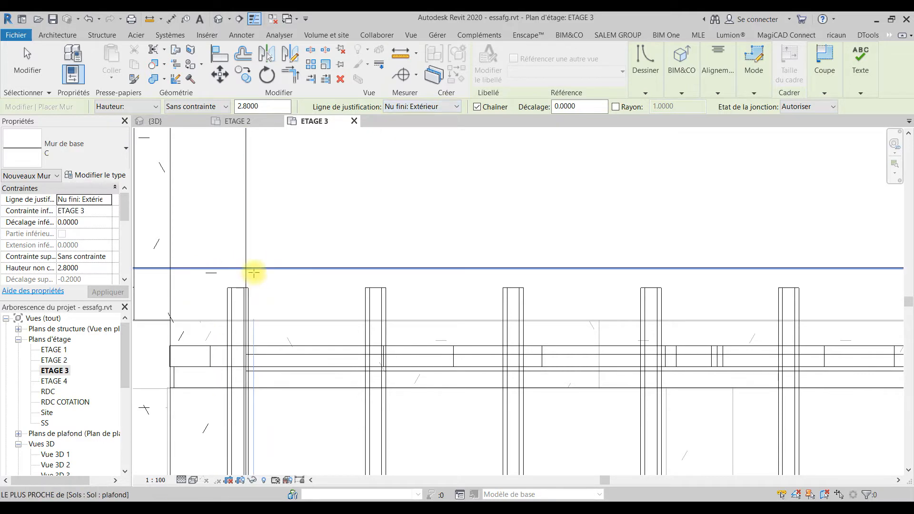
{"action": "scroll", "coordinate": [247, 269], "scroll_direction": "down", "scroll_amount": 3}
{"action": "scroll", "coordinate": [215, 269], "scroll_direction": "up", "scroll_amount": 2}
{"action": "left_click", "coordinate": [191, 270]}
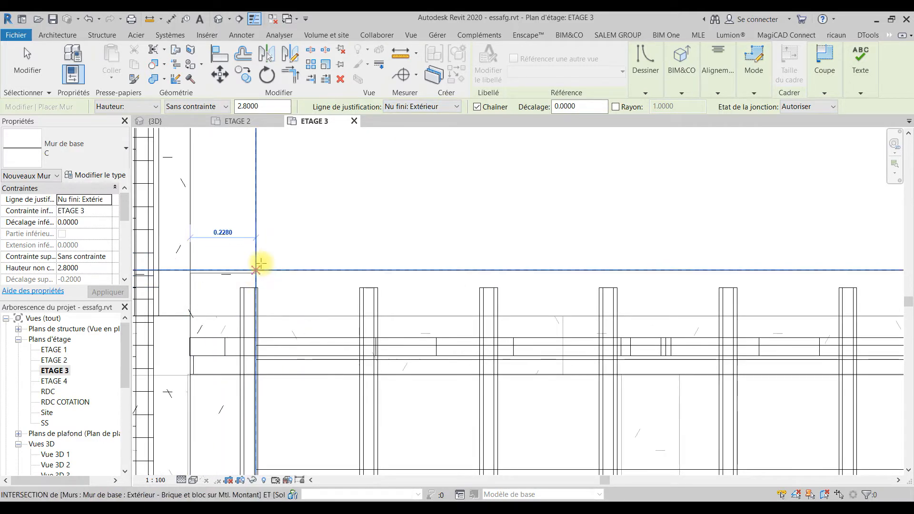
{"action": "scroll", "coordinate": [290, 280], "scroll_direction": "down", "scroll_amount": 1}
{"action": "scroll", "coordinate": [288, 280], "scroll_direction": "down", "scroll_amount": 2}
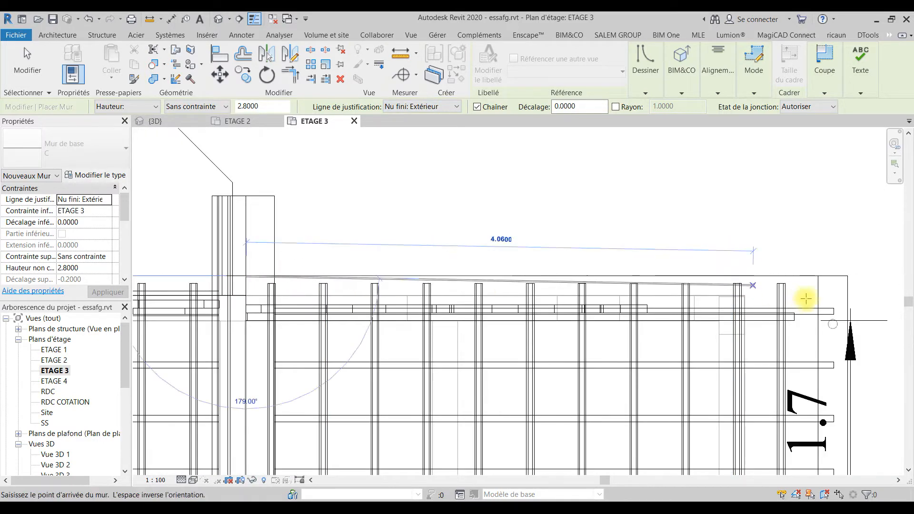
{"action": "middle_click_drag", "start_coordinate": [837, 285], "coordinate": [583, 286]}
{"action": "scroll", "coordinate": [576, 274], "scroll_direction": "up", "scroll_amount": 2}
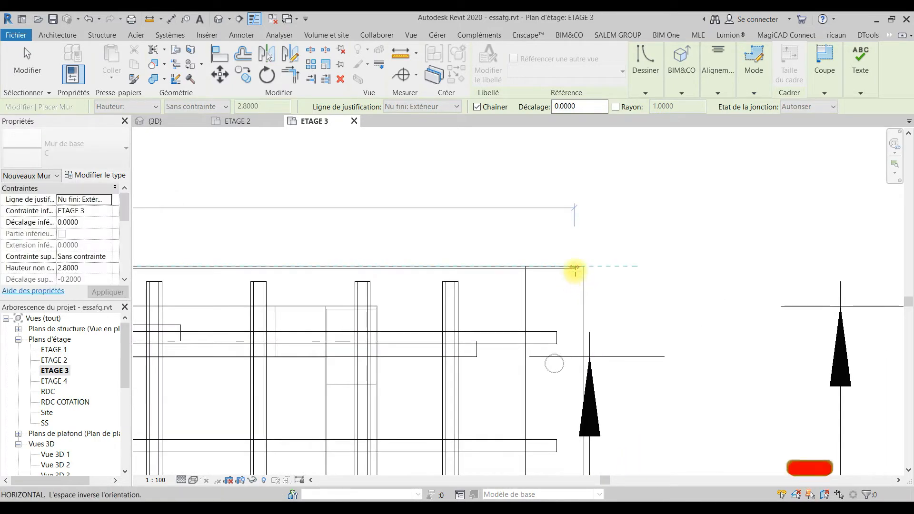
{"action": "left_click", "coordinate": [583, 266]}
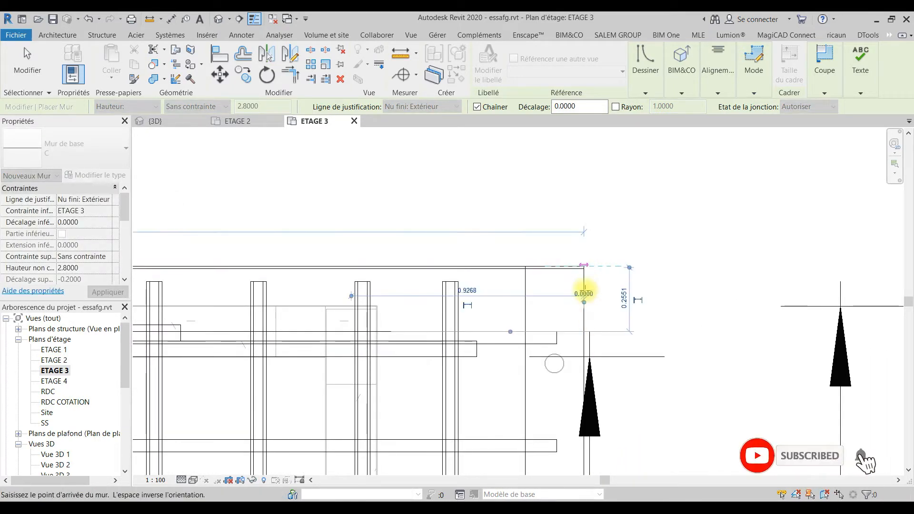
- End the rear wall chain and set the location line to Nu fini: Intérieur for a wall on the same roof's front edge
{"action": "scroll", "coordinate": [598, 292], "scroll_direction": "down", "scroll_amount": 5}
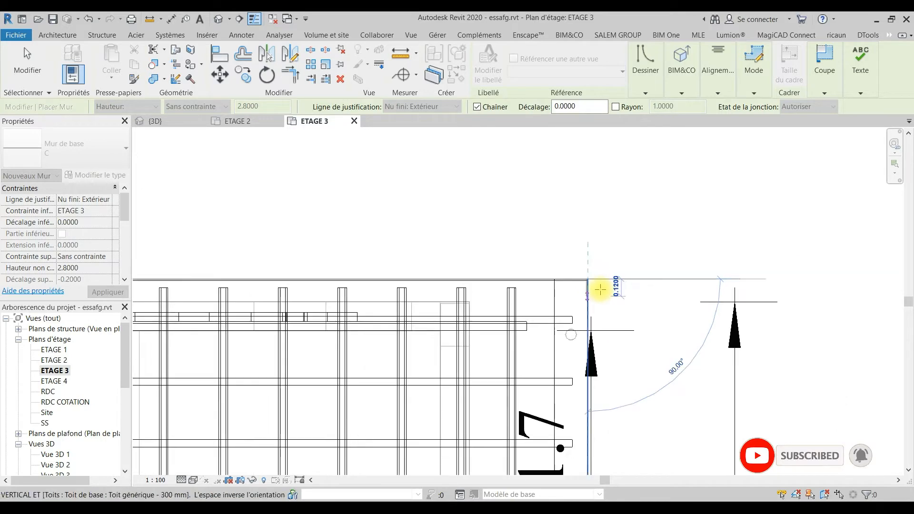
{"action": "middle_click_drag", "start_coordinate": [604, 286], "coordinate": [622, 49]}
{"action": "scroll", "coordinate": [418, 295], "scroll_direction": "up", "scroll_amount": 5}
{"action": "scroll", "coordinate": [417, 295], "scroll_direction": "up", "scroll_amount": 3}
{"action": "key", "text": "Escape"}
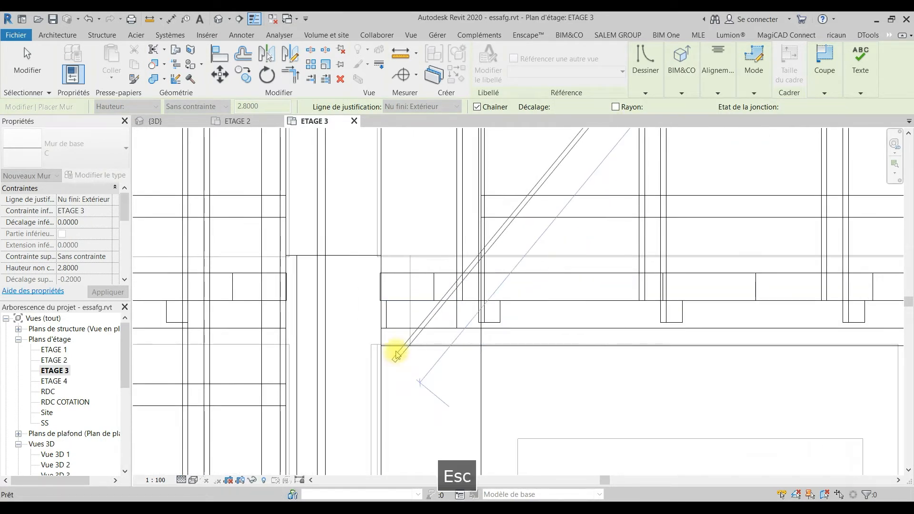
{"action": "left_click", "coordinate": [382, 346]}
{"action": "key", "text": "Escape"}
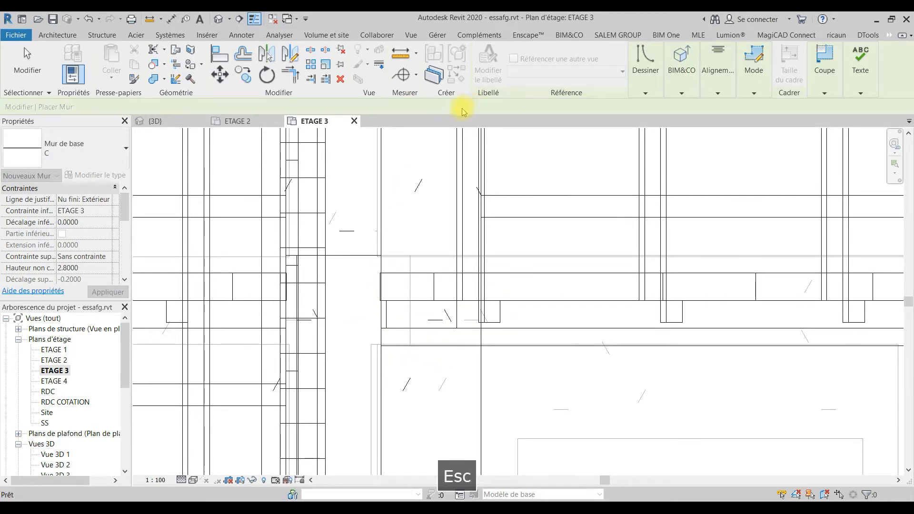
{"action": "left_click", "coordinate": [452, 106]}
{"action": "left_click", "coordinate": [450, 147]}
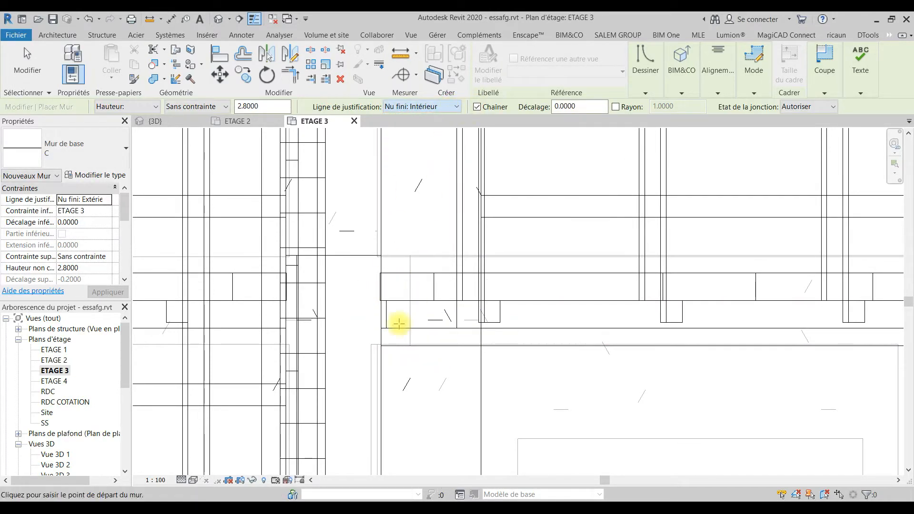
- Draw a type C wall along the front edge of the same roof, from the brick wall to its outer corner
{"action": "left_click", "coordinate": [382, 343]}
{"action": "scroll", "coordinate": [430, 325], "scroll_direction": "down", "scroll_amount": 8}
{"action": "middle_click_drag", "start_coordinate": [816, 367], "coordinate": [781, 369]}
{"action": "scroll", "coordinate": [669, 331], "scroll_direction": "up", "scroll_amount": 3}
{"action": "scroll", "coordinate": [641, 328], "scroll_direction": "up", "scroll_amount": 2}
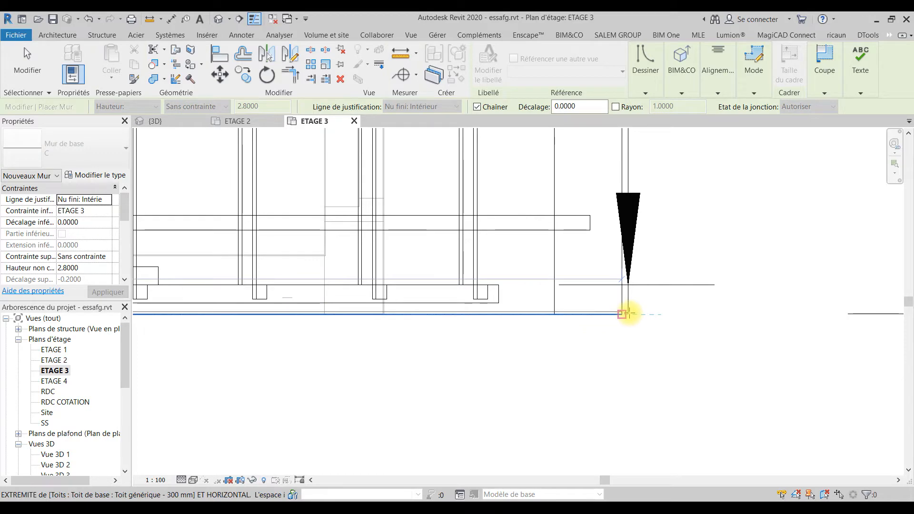
{"action": "left_click", "coordinate": [628, 314]}
- Leave the wall command and examine the front corner where the other roof meets the ceiling slab
{"action": "scroll", "coordinate": [627, 312], "scroll_direction": "down", "scroll_amount": 4}
{"action": "scroll", "coordinate": [594, 326], "scroll_direction": "down", "scroll_amount": 2}
{"action": "middle_click_drag", "start_coordinate": [532, 339], "coordinate": [743, 304]}
{"action": "scroll", "coordinate": [572, 396], "scroll_direction": "up", "scroll_amount": 1}
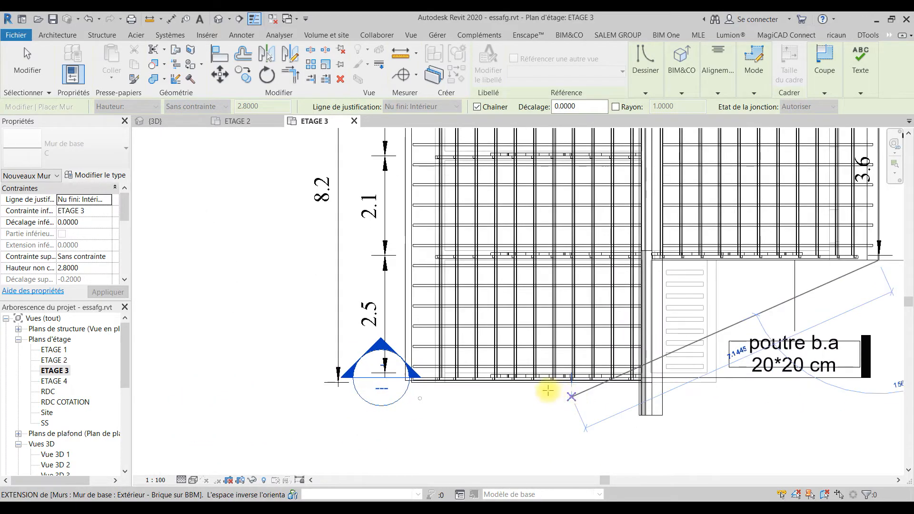
{"action": "scroll", "coordinate": [548, 390], "scroll_direction": "up", "scroll_amount": 2}
{"action": "key", "text": "Escape"}
{"action": "key", "text": "Escape"}
{"action": "scroll", "coordinate": [707, 367], "scroll_direction": "up", "scroll_amount": 2}
{"action": "middle_click_drag", "start_coordinate": [433, 369], "coordinate": [599, 379]}
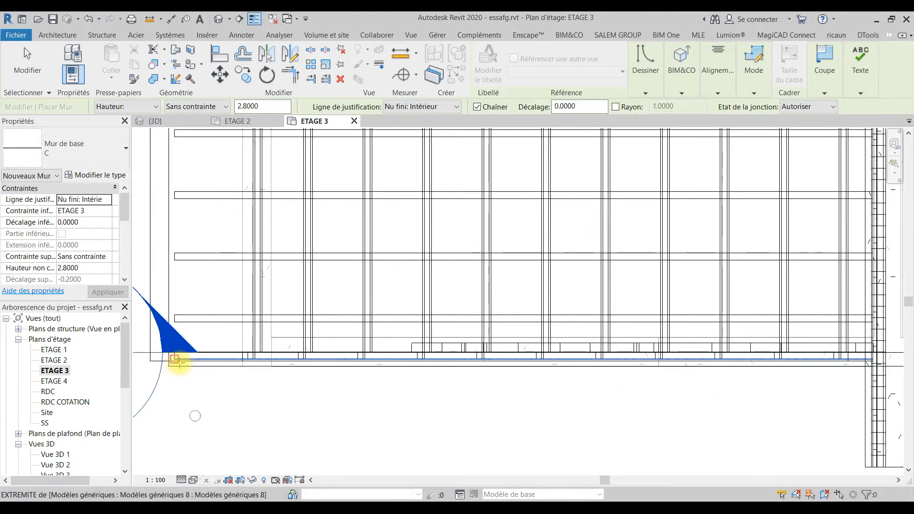
{"action": "key", "text": "Escape"}
{"action": "key", "text": "Escape"}
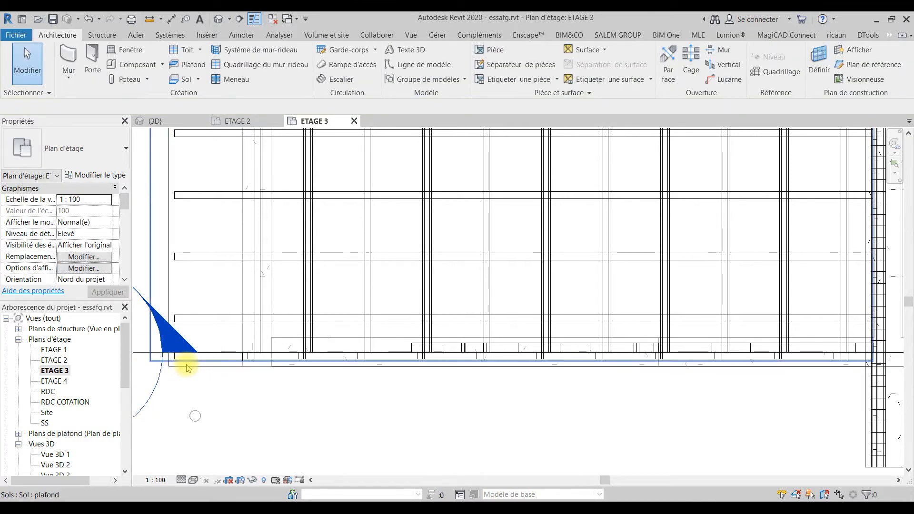
- Stretch the front edge of the larger roof outward to an extrusion start of 0.1370
{"action": "scroll", "coordinate": [202, 370], "scroll_direction": "down", "scroll_amount": 2}
{"action": "middle_click_drag", "start_coordinate": [202, 371], "coordinate": [342, 411]}
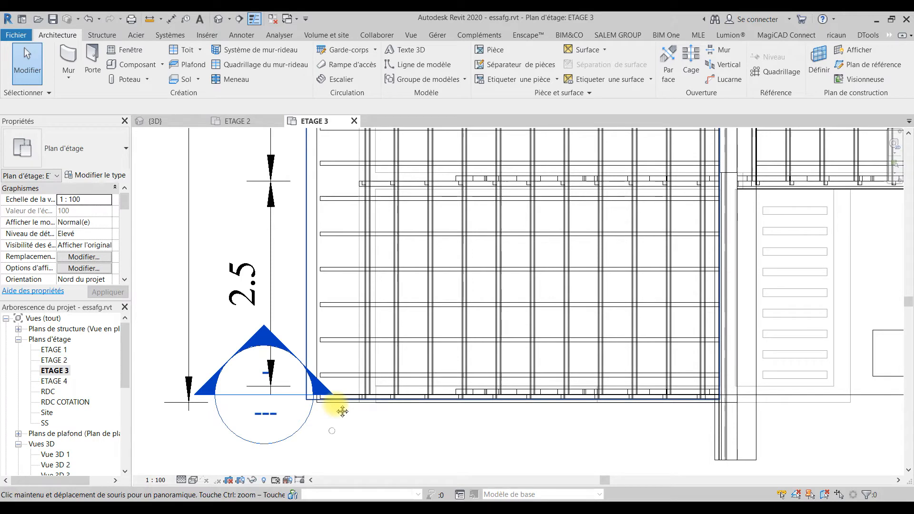
{"action": "left_click", "coordinate": [353, 402]}
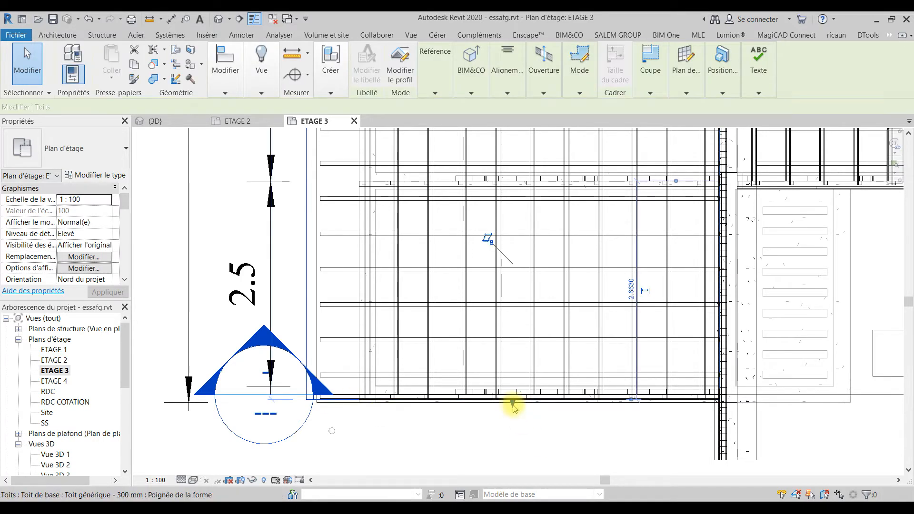
{"action": "mouse_move", "coordinate": [510, 404]}
{"action": "left_mouse_down"}
{"action": "mouse_move", "coordinate": [510, 422]}
{"action": "mouse_move", "coordinate": [518, 419]}
{"action": "left_mouse_up"}
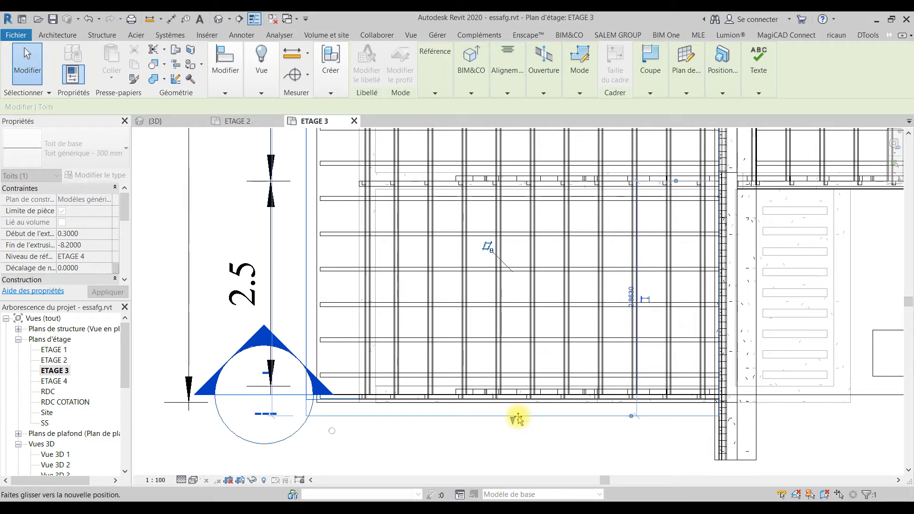
{"action": "left_click_drag", "start_coordinate": [518, 417], "coordinate": [519, 414]}
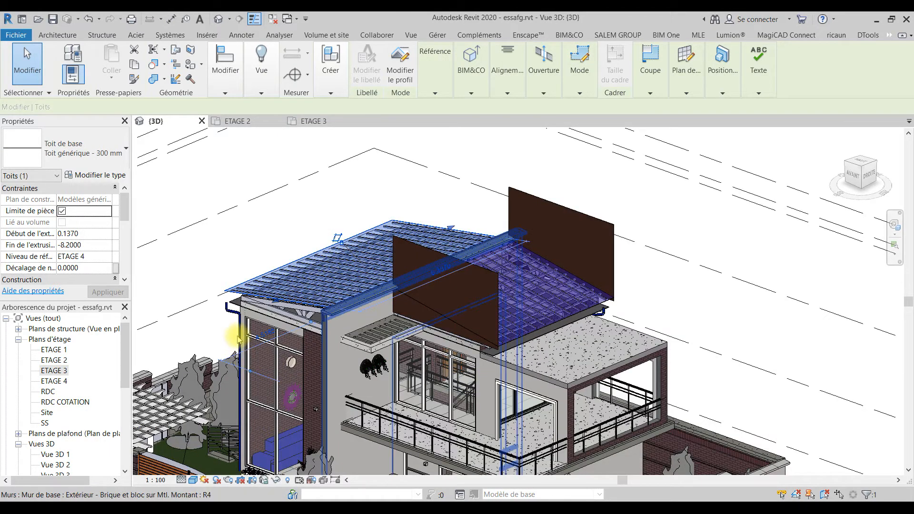
- In the 3D view, edit the boundary of the plafond floor slab and move its front line outward beneath the larger roof
{"action": "left_click", "coordinate": [232, 306]}
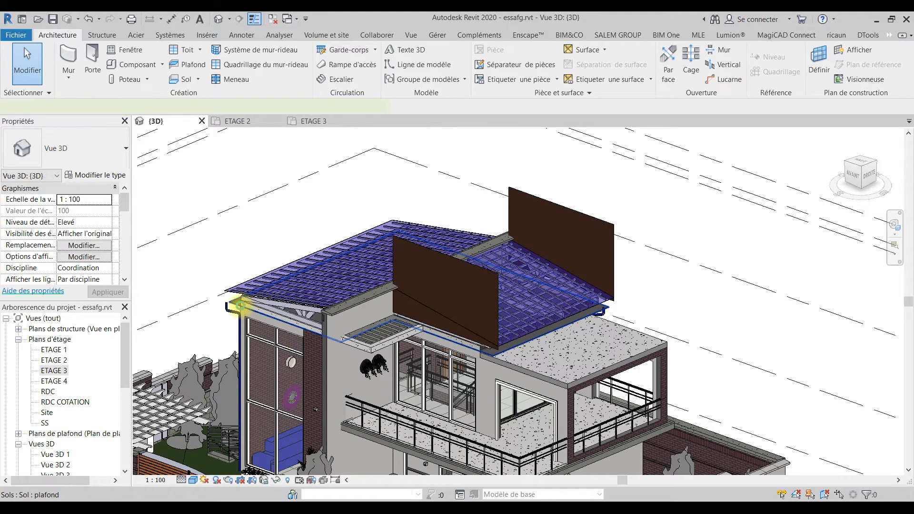
{"action": "left_click", "coordinate": [240, 306]}
{"action": "scroll", "coordinate": [240, 314], "scroll_direction": "up", "scroll_amount": 2}
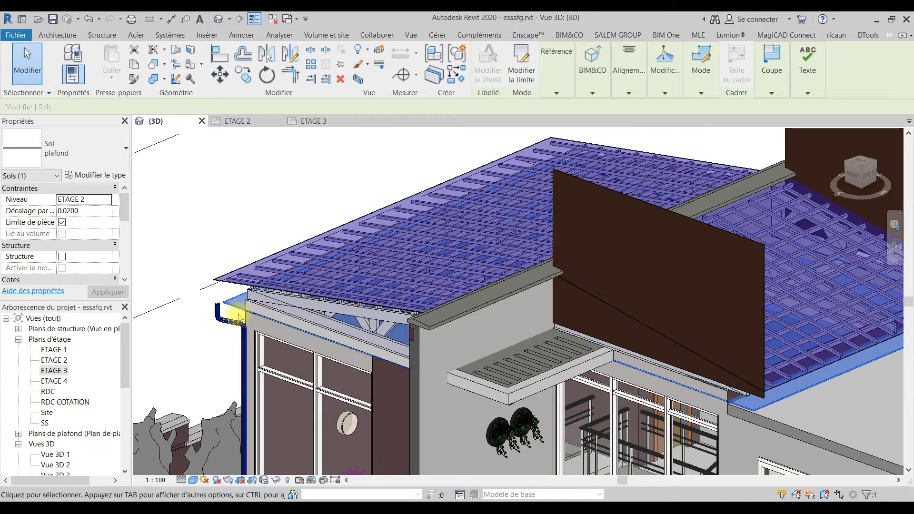
{"action": "left_click", "coordinate": [527, 71]}
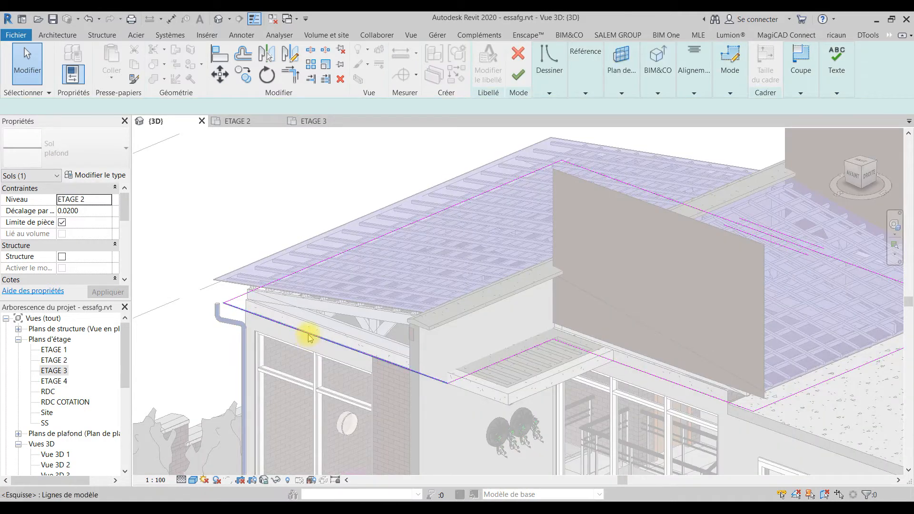
{"action": "left_click", "coordinate": [309, 334]}
{"action": "scroll", "coordinate": [309, 334], "scroll_direction": "up", "scroll_amount": 4}
{"action": "mouse_move", "coordinate": [331, 341]}
{"action": "left_mouse_down"}
{"action": "mouse_move", "coordinate": [320, 354]}
{"action": "mouse_move", "coordinate": [328, 348]}
{"action": "left_mouse_up"}
- Check the plafond slab's sketch from the side, then finish its boundary without attaching the walls to its base
{"action": "scroll", "coordinate": [510, 368], "scroll_direction": "down", "scroll_amount": 3}
{"action": "middle_click_drag", "start_coordinate": [510, 368], "coordinate": [441, 312]}
{"action": "middle_click_drag", "start_coordinate": [381, 326], "coordinate": [637, 332]}
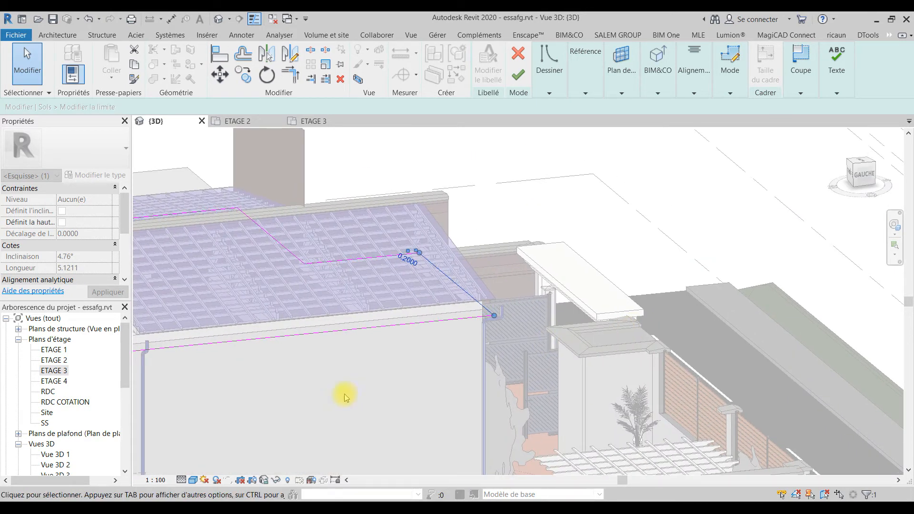
{"action": "middle_click_drag", "start_coordinate": [393, 393], "coordinate": [552, 373]}
{"action": "middle_click_drag", "start_coordinate": [336, 386], "coordinate": [295, 316], "text": "shift"}
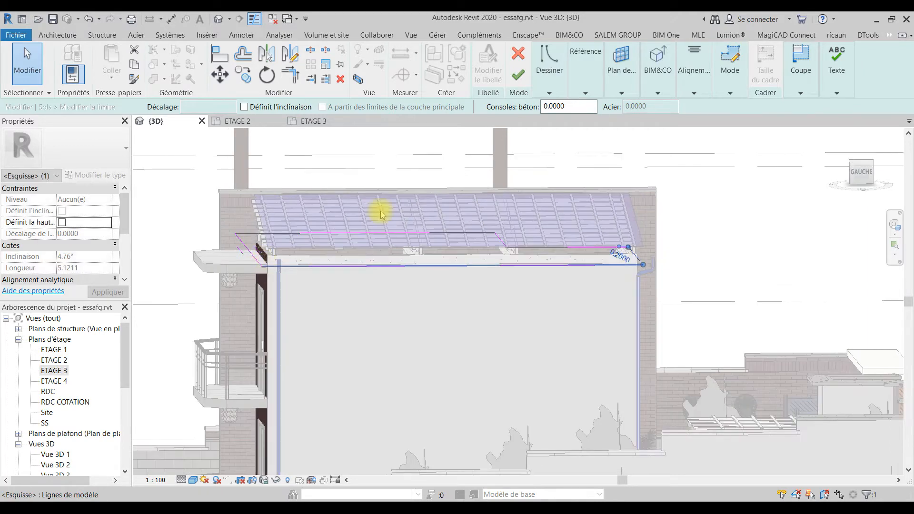
{"action": "left_click", "coordinate": [520, 75]}
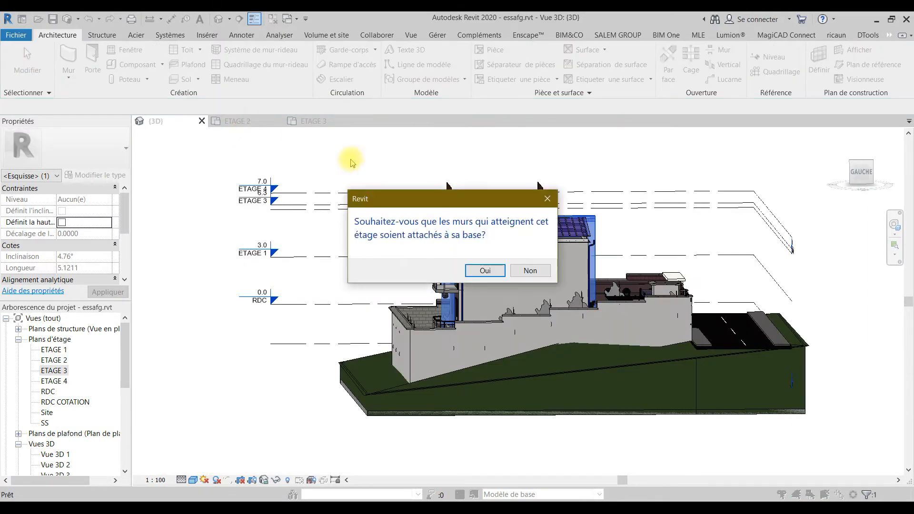
{"action": "left_click", "coordinate": [525, 271]}
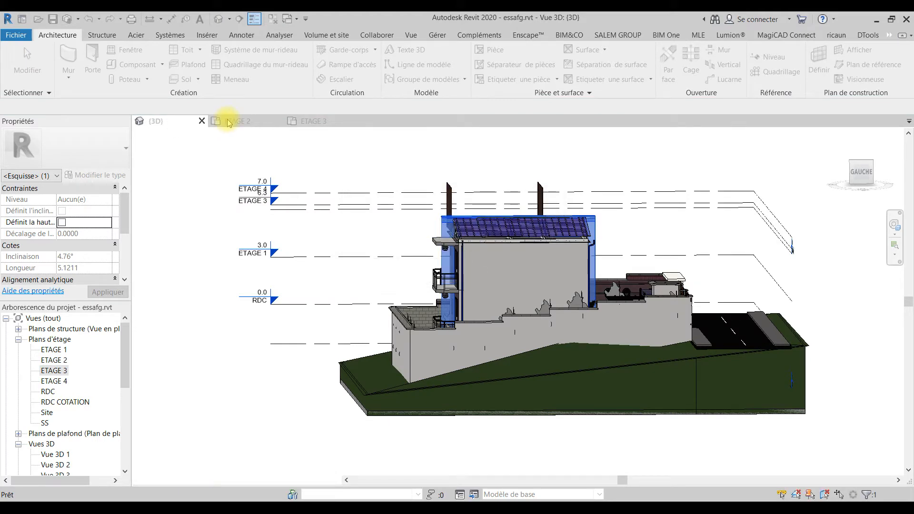
- On ETAGE 3, draw a type C wall about 4.98 long with the Nu fini: Extérieur location line along the larger roof's front edge
{"action": "left_click", "coordinate": [318, 122]}
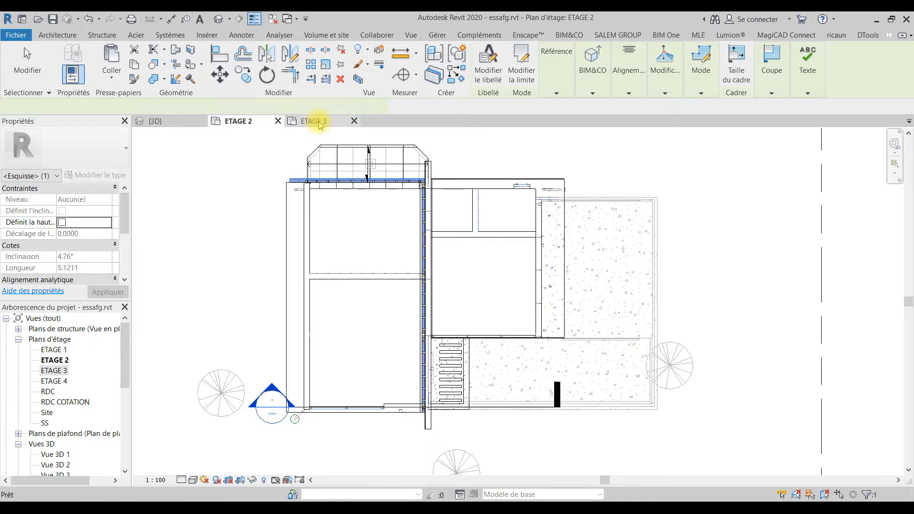
{"action": "left_click", "coordinate": [318, 122]}
{"action": "left_click", "coordinate": [56, 35]}
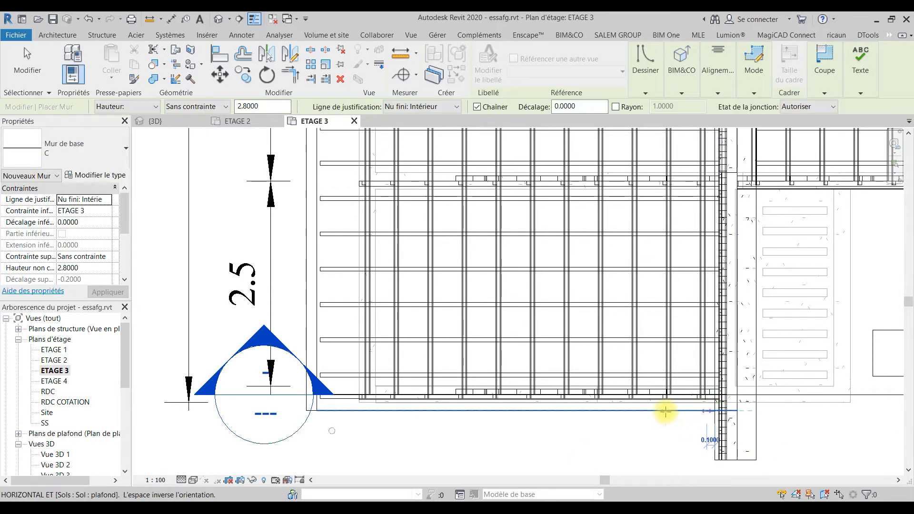
{"action": "key", "text": "Escape"}
{"action": "key", "text": "Escape"}
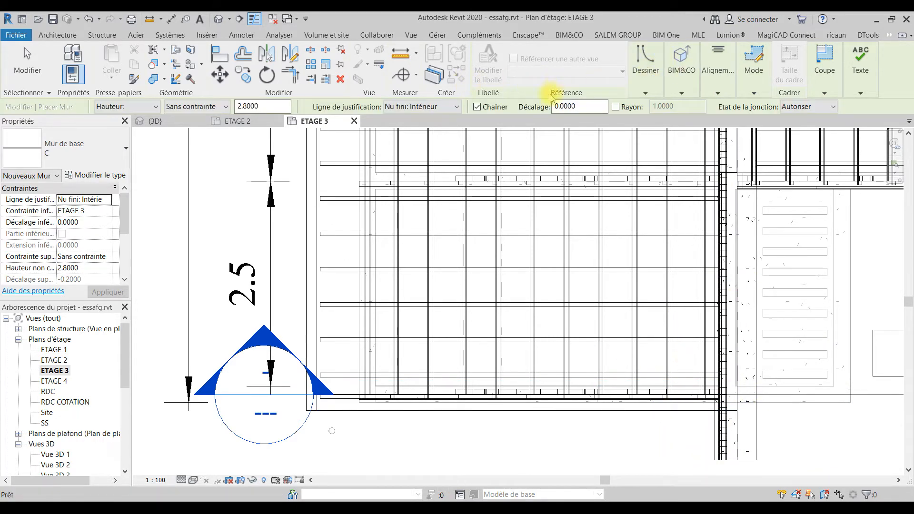
{"action": "left_click", "coordinate": [444, 105]}
{"action": "left_click", "coordinate": [447, 136]}
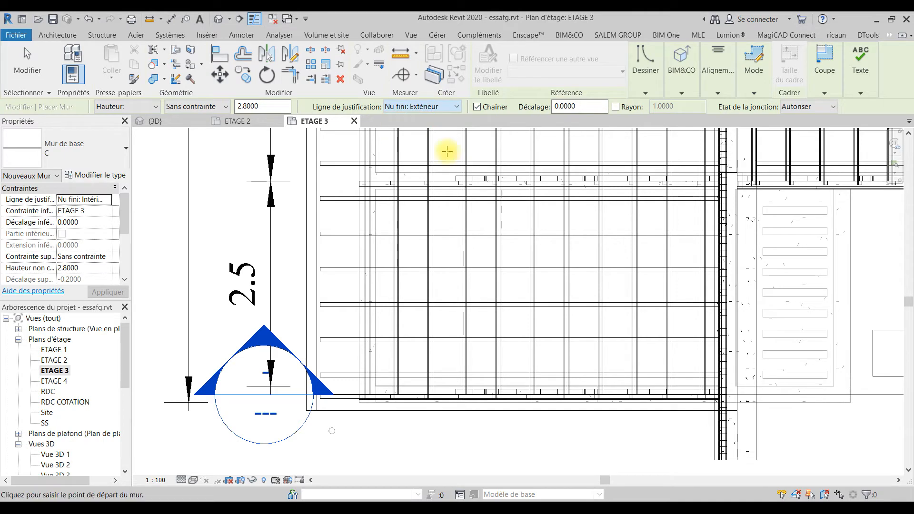
{"action": "left_click", "coordinate": [713, 410]}
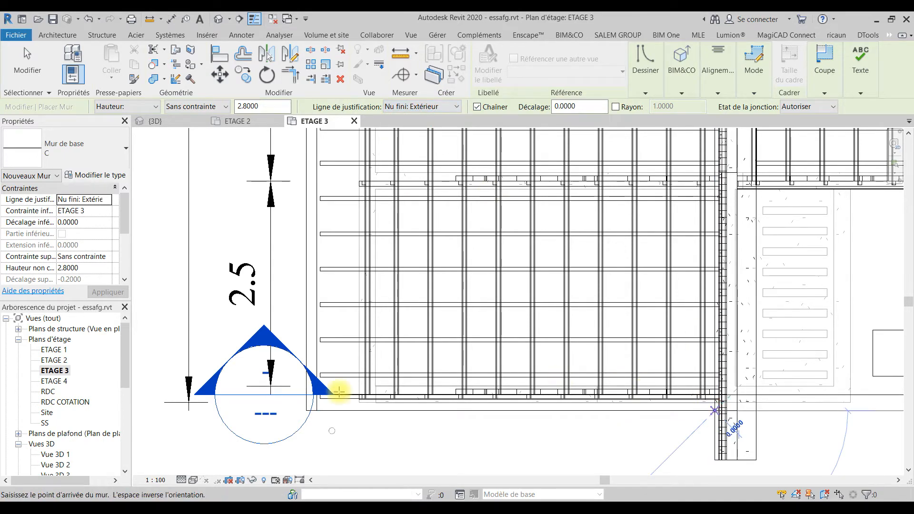
{"action": "left_click", "coordinate": [306, 411]}
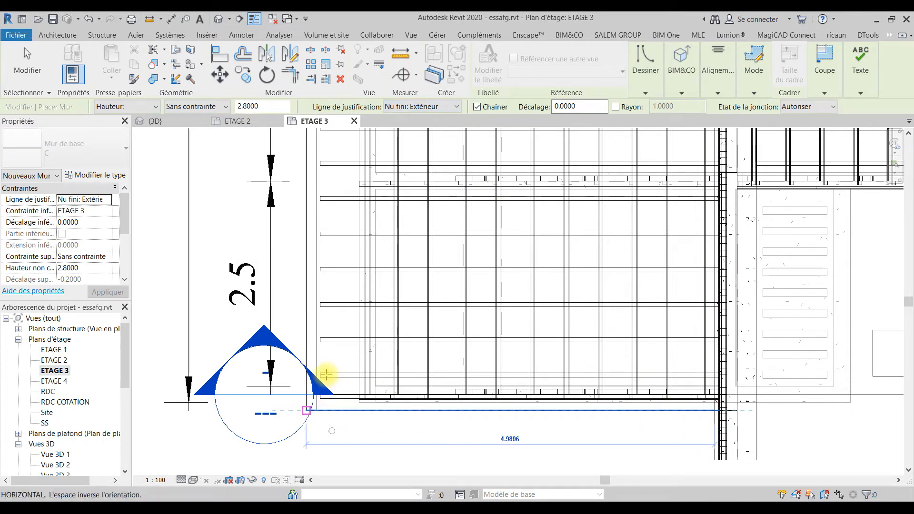
{"action": "middle_click_drag", "start_coordinate": [315, 367], "coordinate": [293, 492]}
{"action": "middle_click_drag", "start_coordinate": [344, 233], "coordinate": [329, 461]}
{"action": "key", "text": "Escape"}
{"action": "key", "text": "Escape"}
{"action": "left_click", "coordinate": [656, 164]}
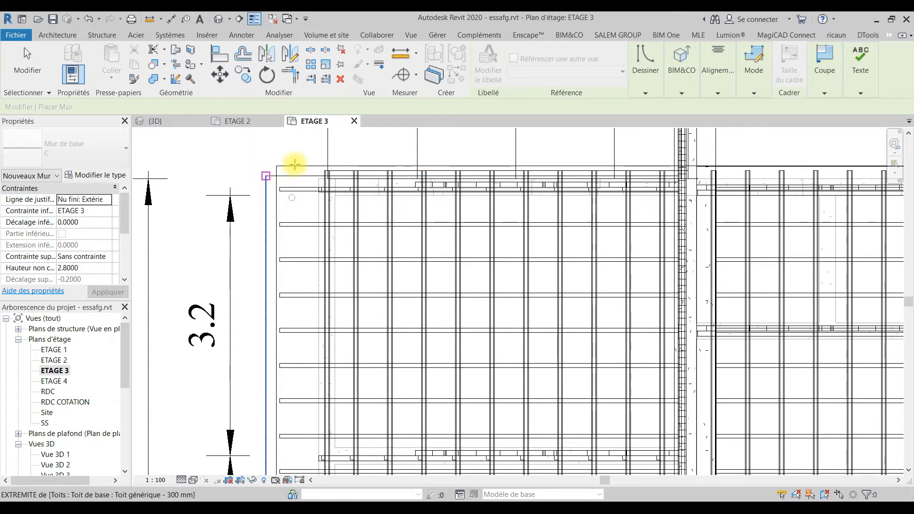
{"action": "left_click", "coordinate": [672, 166]}
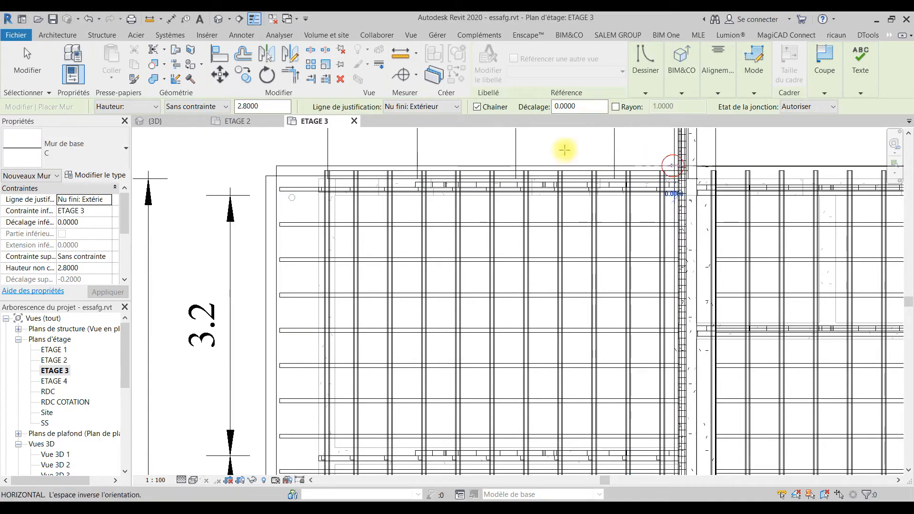
{"action": "scroll", "coordinate": [269, 169], "scroll_direction": "up", "scroll_amount": 4}
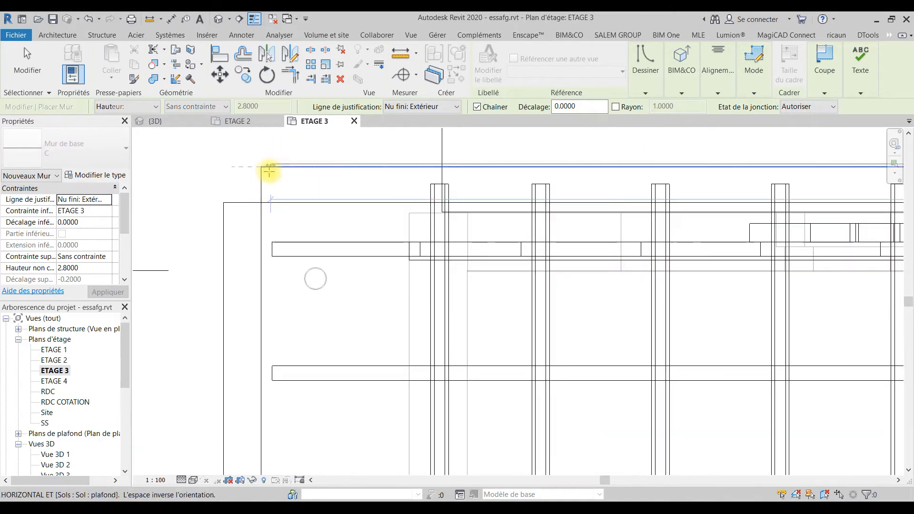
{"action": "key", "text": "Escape"}
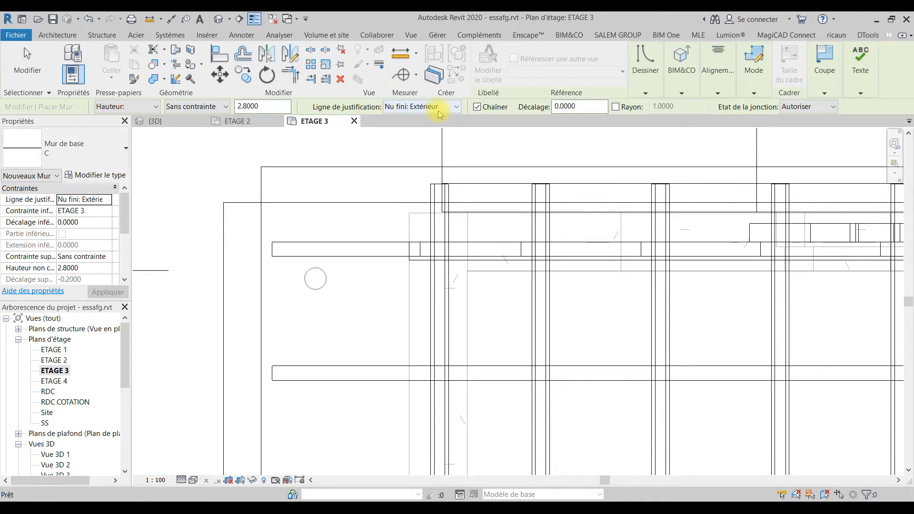
- Draw a type C wall about 4.85 long along the larger roof's rear edge with the Nu fini: Intérieur location line
{"action": "left_click", "coordinate": [434, 106]}
{"action": "left_click", "coordinate": [435, 142]}
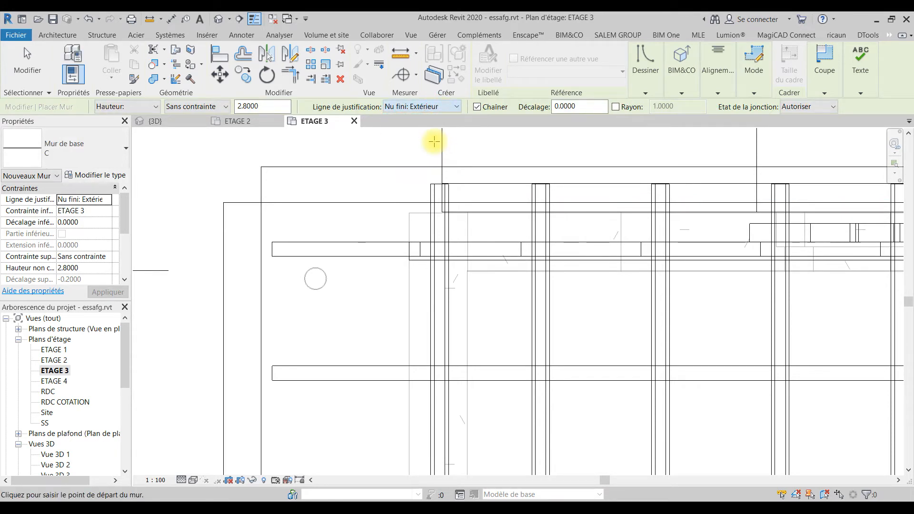
{"action": "left_click", "coordinate": [434, 106]}
{"action": "left_click", "coordinate": [431, 147]}
{"action": "scroll", "coordinate": [430, 147], "scroll_direction": "down", "scroll_amount": 3}
{"action": "middle_click_drag", "start_coordinate": [850, 175], "coordinate": [636, 247]}
{"action": "left_click", "coordinate": [652, 240]}
{"action": "middle_click_drag", "start_coordinate": [444, 234], "coordinate": [568, 292]}
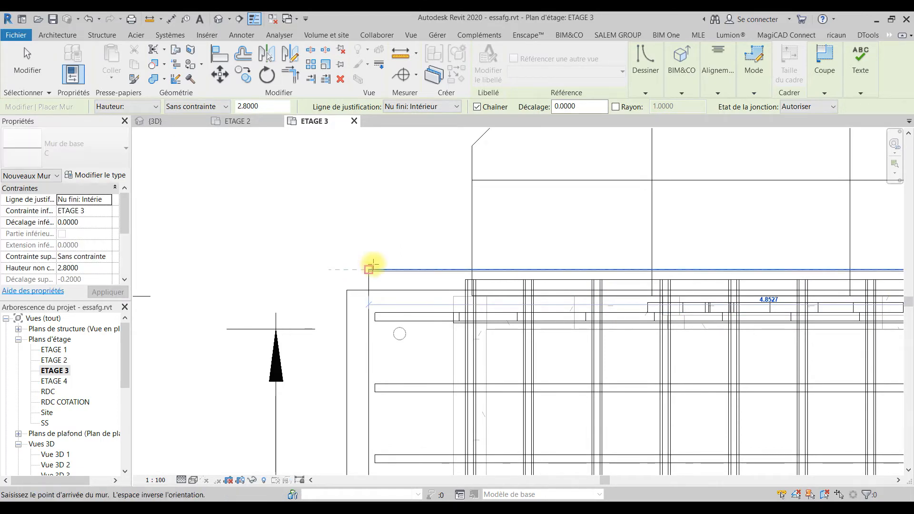
{"action": "scroll", "coordinate": [373, 261], "scroll_direction": "down", "scroll_amount": 3}
{"action": "key", "text": "Escape"}
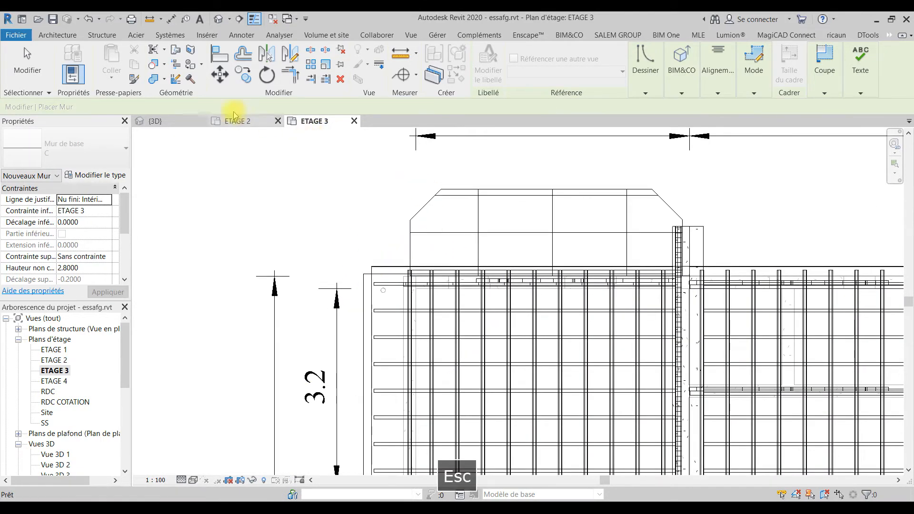
{"action": "key", "text": "Escape"}
- In the 3D view, attach the top of the type C wall at the rear of the larger roof to that roof
{"action": "left_click", "coordinate": [150, 122]}
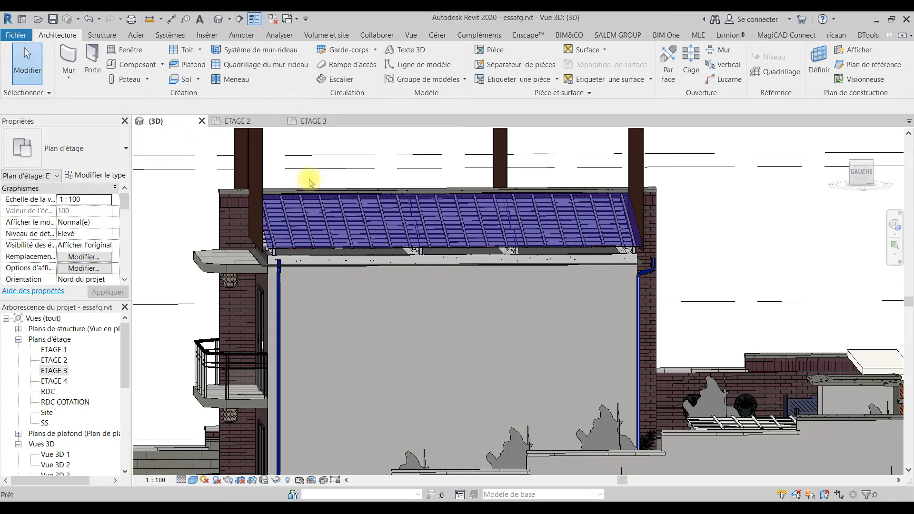
{"action": "middle_click_drag", "start_coordinate": [401, 305], "coordinate": [516, 363], "text": "shift"}
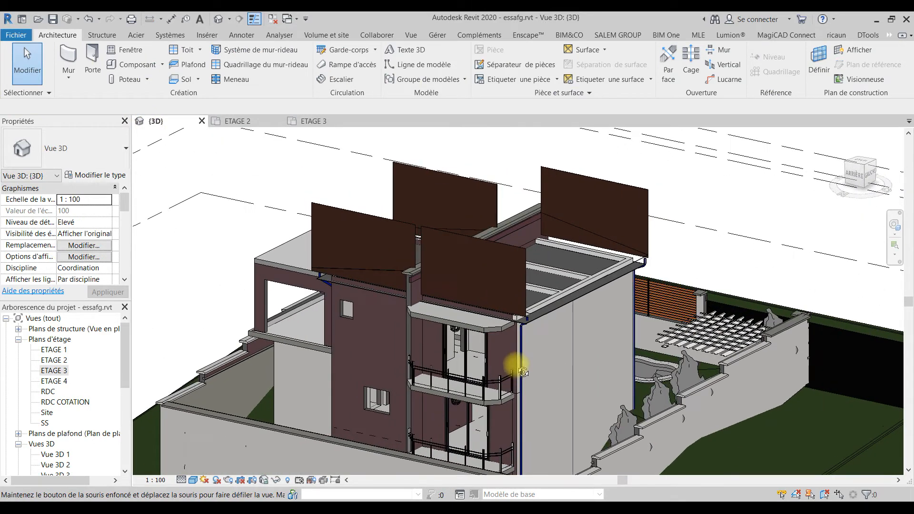
{"action": "left_click", "coordinate": [502, 247]}
{"action": "scroll", "coordinate": [498, 259], "scroll_direction": "up", "scroll_amount": 3}
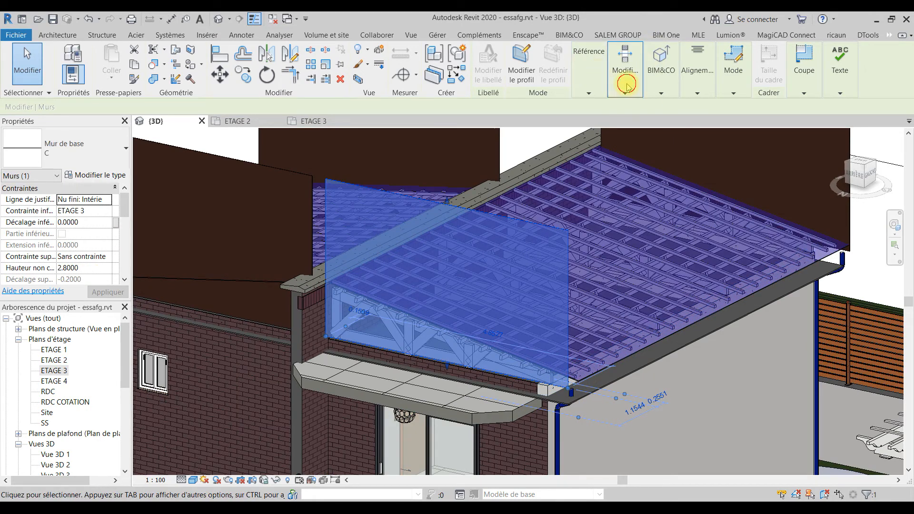
{"action": "left_click", "coordinate": [626, 88]}
{"action": "left_click", "coordinate": [649, 121]}
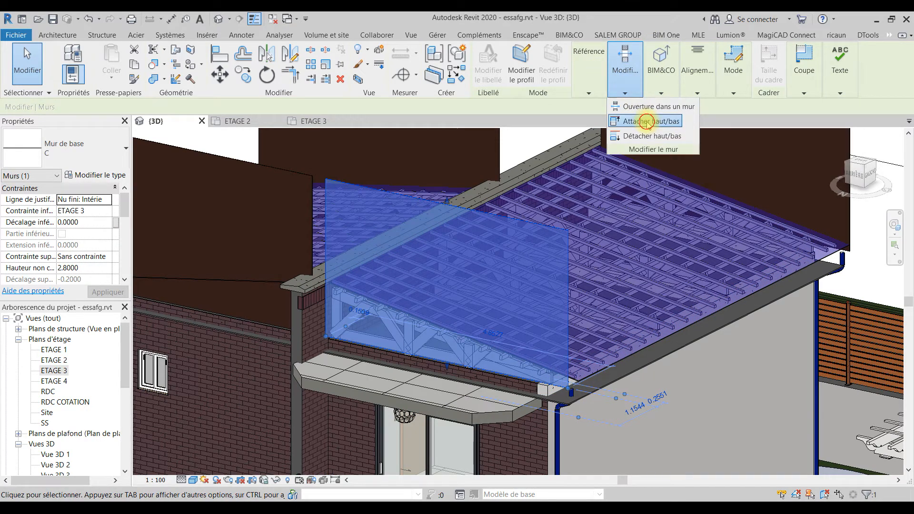
{"action": "left_click", "coordinate": [585, 382]}
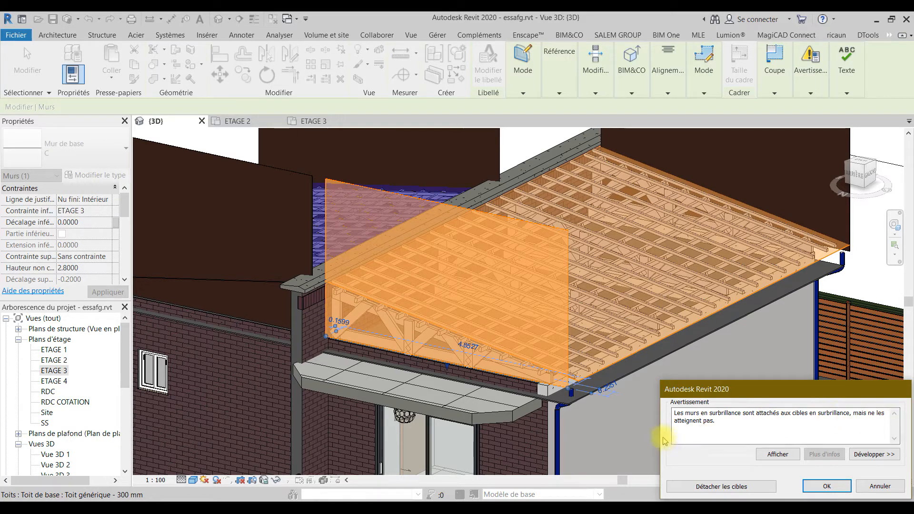
{"action": "left_click_drag", "start_coordinate": [744, 392], "coordinate": [708, 324]}
{"action": "left_click", "coordinate": [781, 418]}
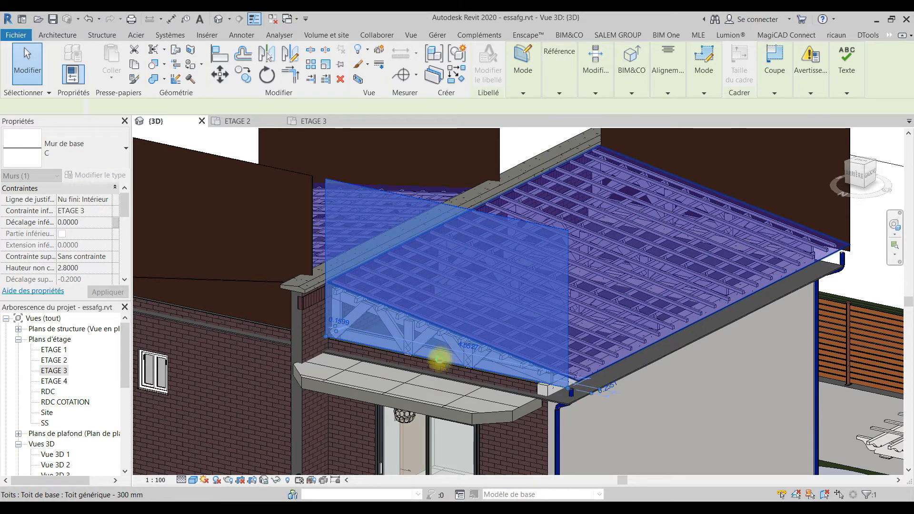
{"action": "left_click", "coordinate": [439, 360]}
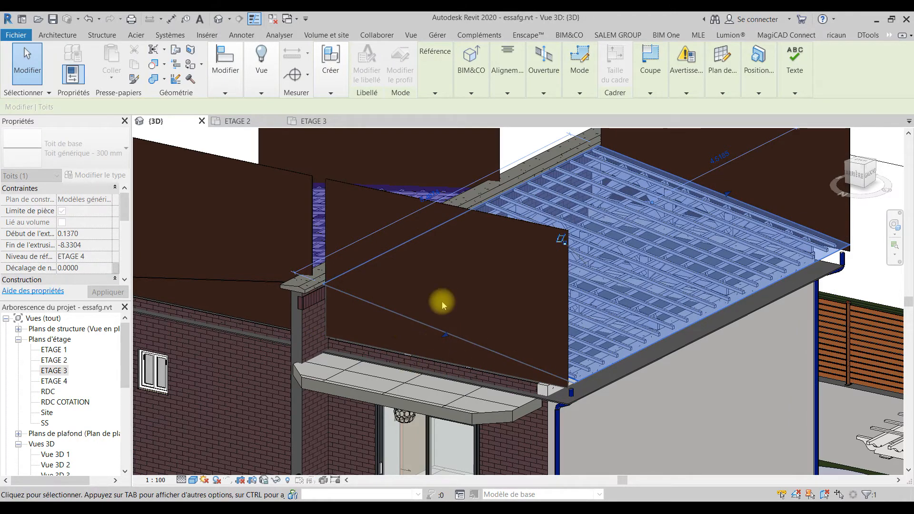
{"action": "key", "text": "Escape"}
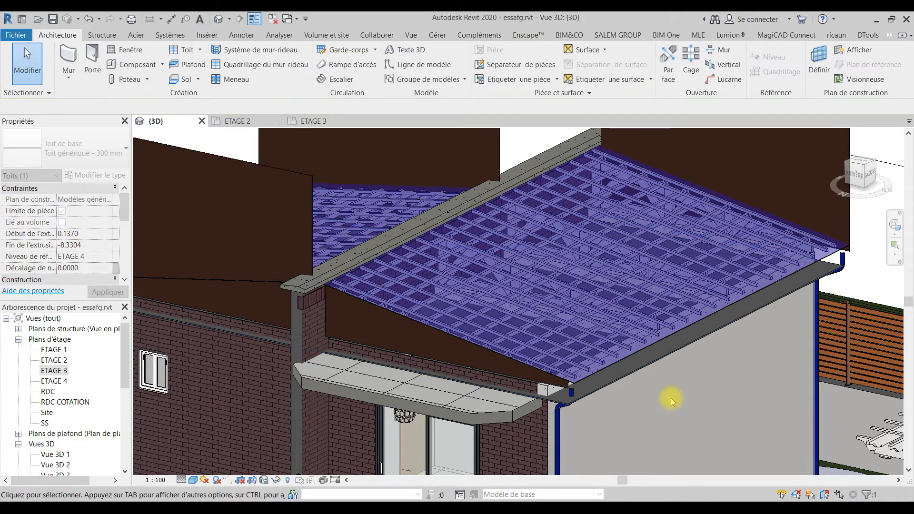
- Attach the top of the type C wall at the front of the larger roof to that roof
{"action": "middle_click_drag", "start_coordinate": [680, 399], "coordinate": [649, 188], "text": "shift"}
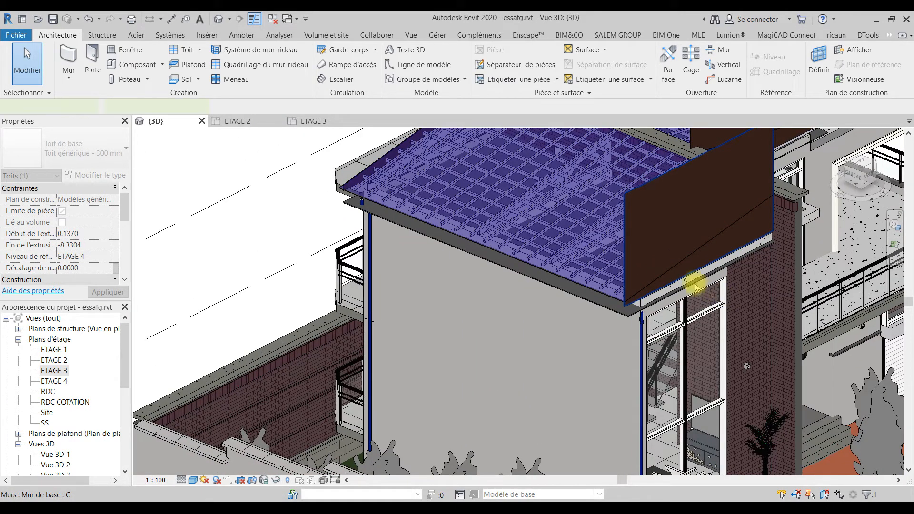
{"action": "left_click", "coordinate": [649, 188]}
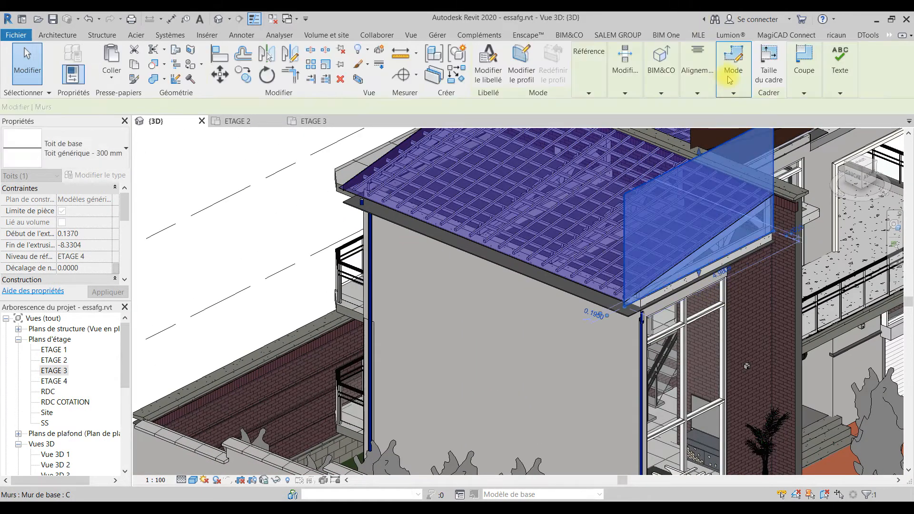
{"action": "left_click", "coordinate": [623, 76]}
{"action": "left_click", "coordinate": [633, 121]}
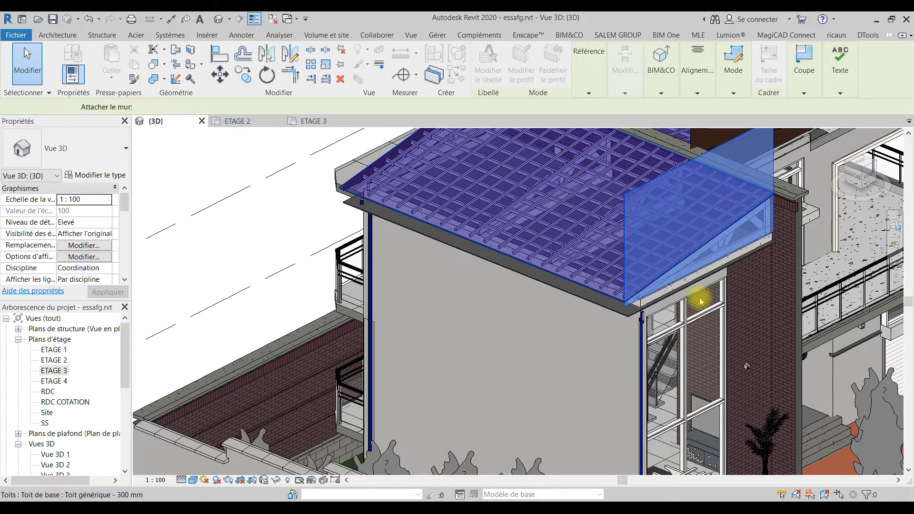
{"action": "left_click", "coordinate": [699, 259]}
- Attach the top of the type C wall at the front of the smaller roof to the smaller roof
{"action": "middle_click_drag", "start_coordinate": [817, 222], "coordinate": [718, 277]}
{"action": "middle_click_drag", "start_coordinate": [780, 284], "coordinate": [506, 265]}
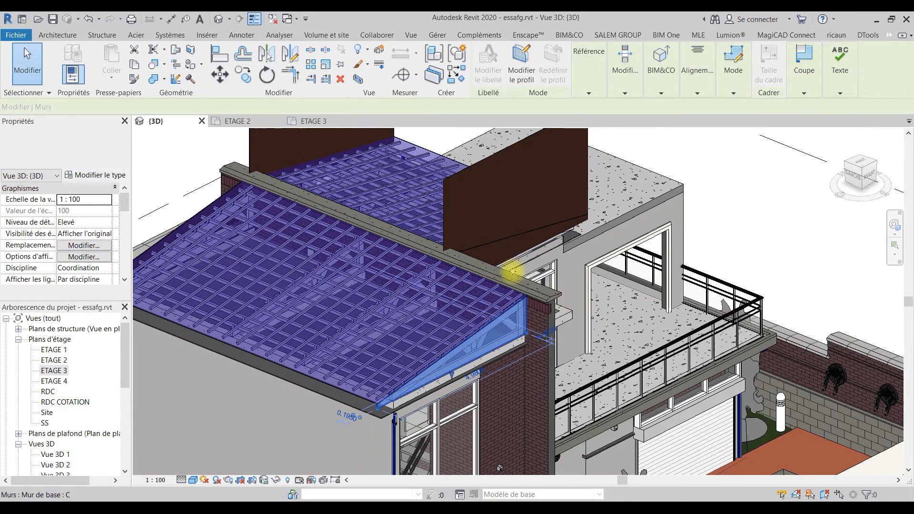
{"action": "middle_click_drag", "start_coordinate": [624, 326], "coordinate": [507, 290]}
{"action": "left_click", "coordinate": [637, 269]}
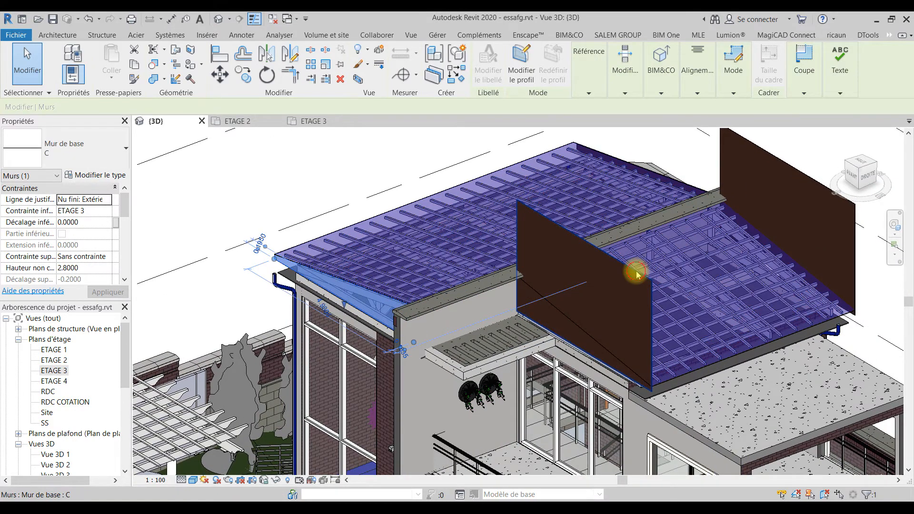
{"action": "left_click", "coordinate": [637, 271]}
{"action": "left_click", "coordinate": [625, 69]}
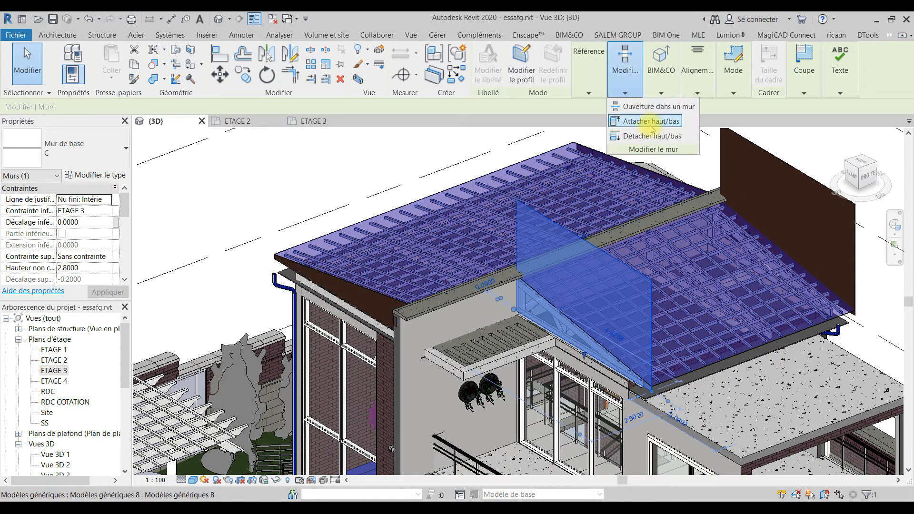
{"action": "left_click", "coordinate": [652, 122]}
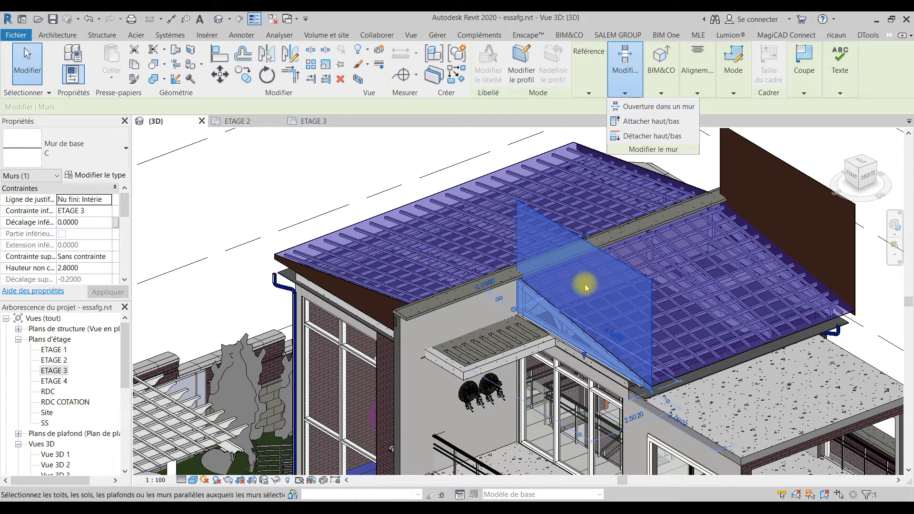
{"action": "left_click", "coordinate": [706, 383]}
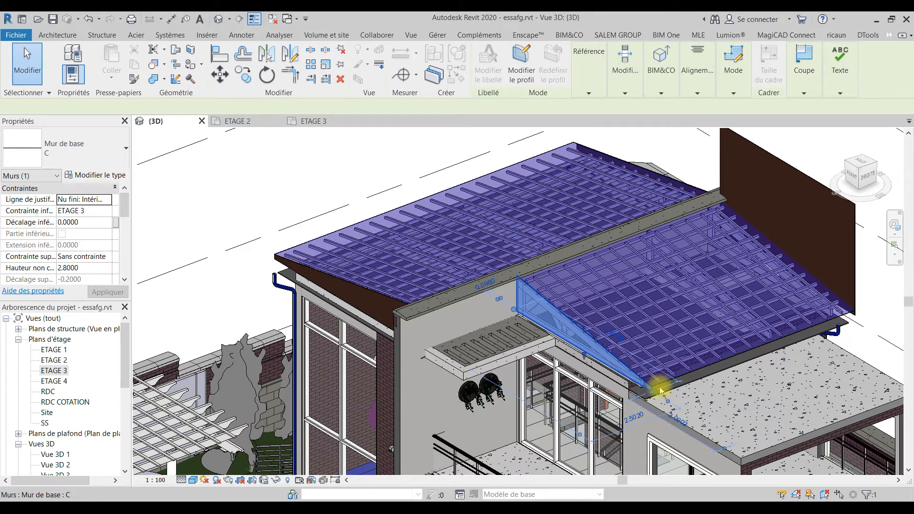
- Attach the top of the type C wall at the rear of the smaller roof to the smaller roof
{"action": "left_click", "coordinate": [854, 215]}
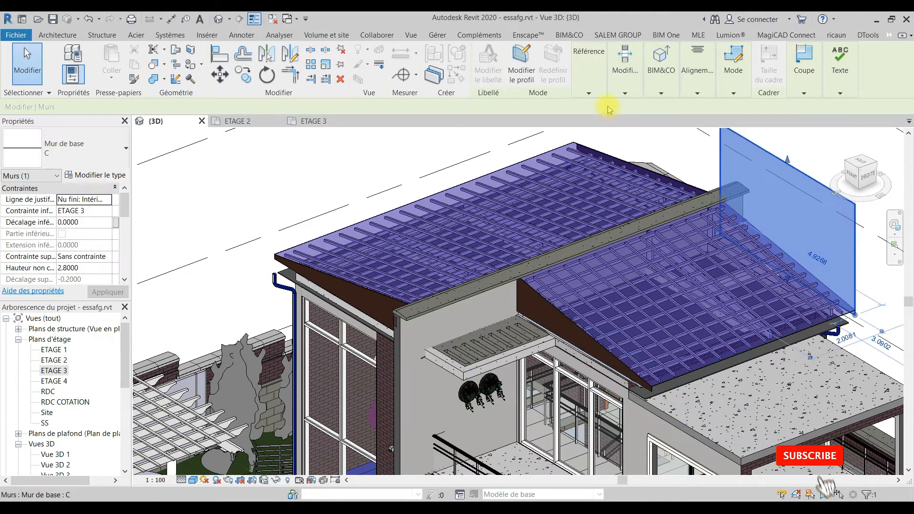
{"action": "left_click", "coordinate": [627, 84]}
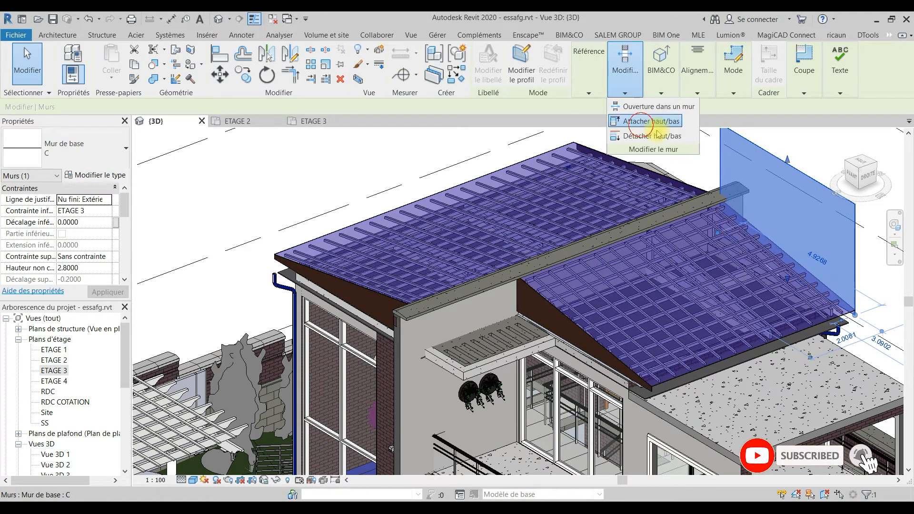
{"action": "left_click", "coordinate": [656, 132]}
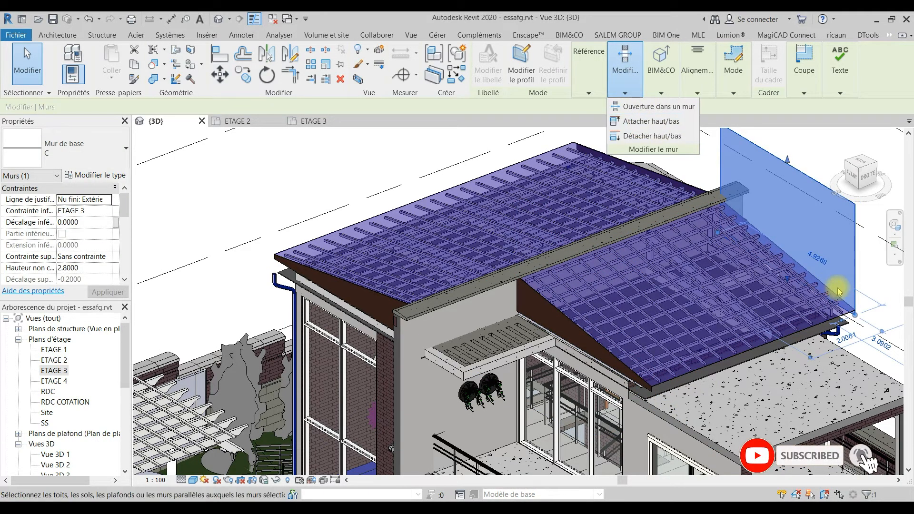
{"action": "left_click", "coordinate": [836, 320]}
{"action": "key", "text": "Escape"}
{"action": "key", "text": "Escape"}
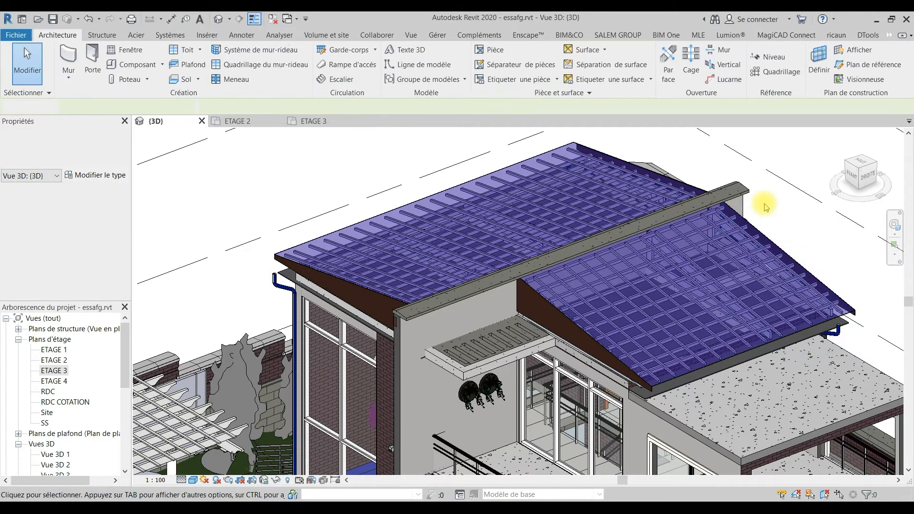
- Place a roof fascia (Bord de toiture) along the low eave edge of the smaller roof
{"action": "middle_click_drag", "start_coordinate": [694, 379], "coordinate": [719, 374], "text": "shift"}
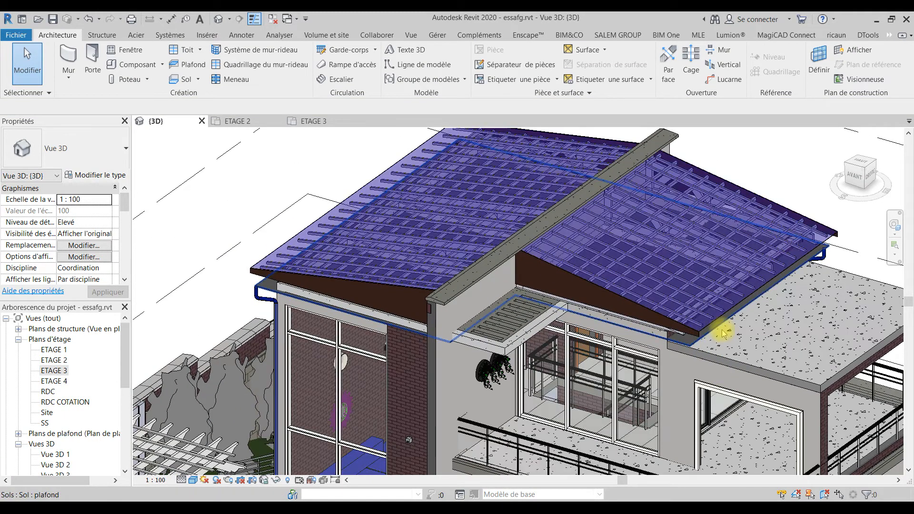
{"action": "middle_click_drag", "start_coordinate": [700, 351], "coordinate": [587, 260]}
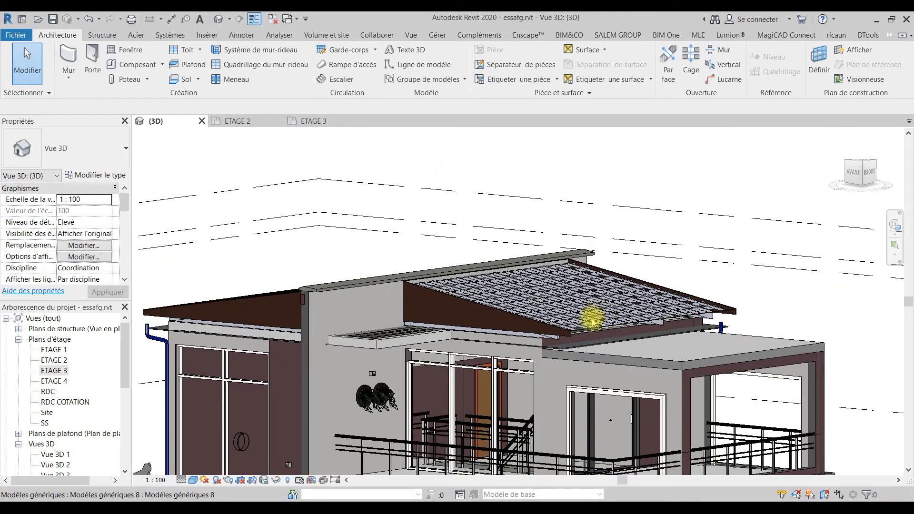
{"action": "scroll", "coordinate": [568, 340], "scroll_direction": "up", "scroll_amount": 3}
{"action": "scroll", "coordinate": [567, 341], "scroll_direction": "up", "scroll_amount": 2}
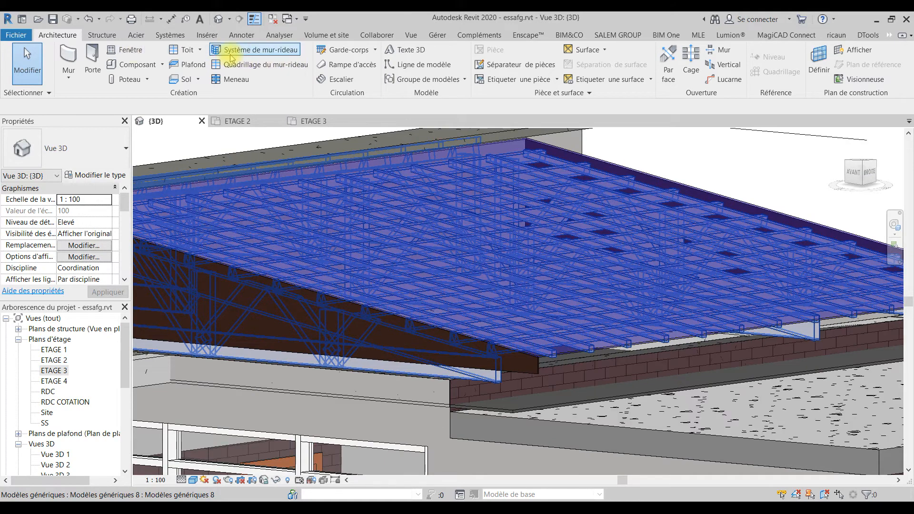
{"action": "left_click", "coordinate": [200, 49]}
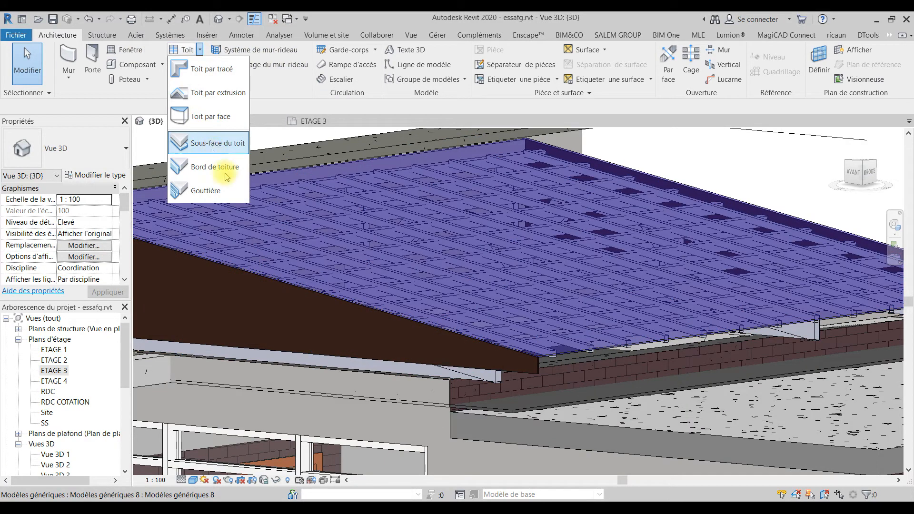
{"action": "left_click", "coordinate": [393, 262]}
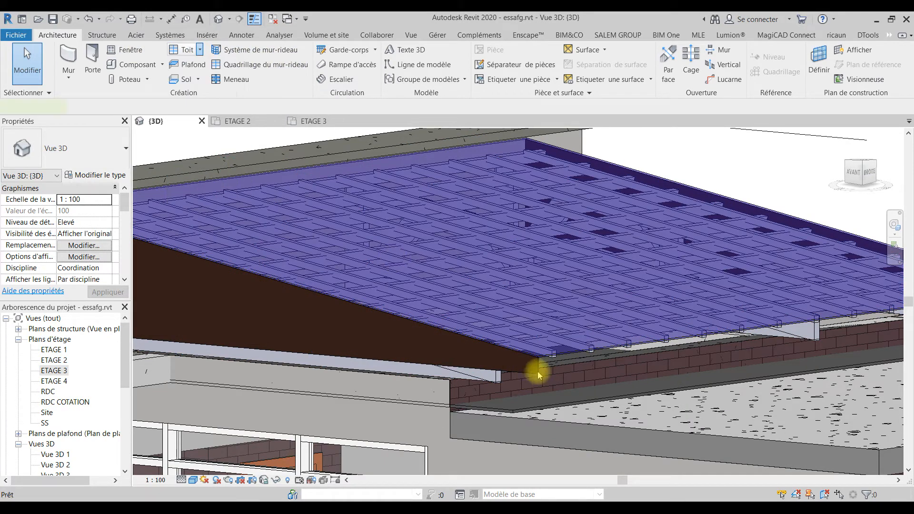
{"action": "scroll", "coordinate": [554, 367], "scroll_direction": "up", "scroll_amount": 2}
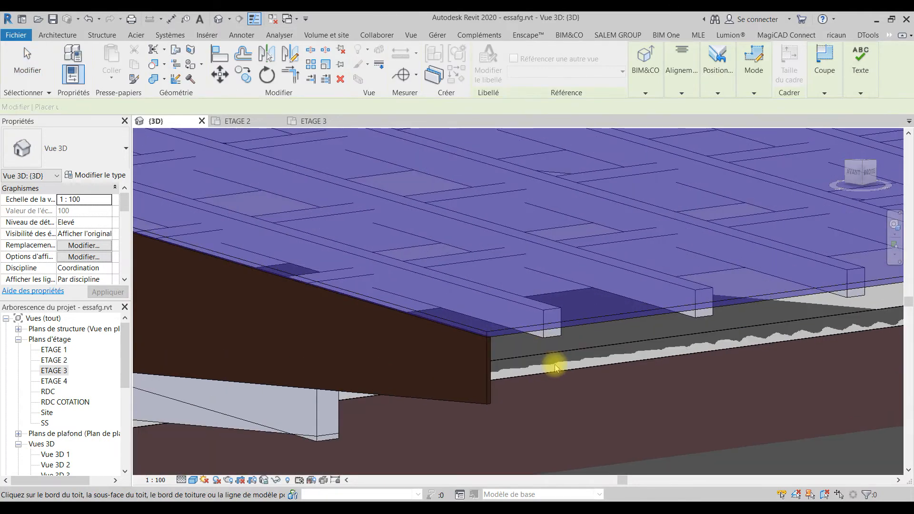
{"action": "left_click", "coordinate": [513, 338]}
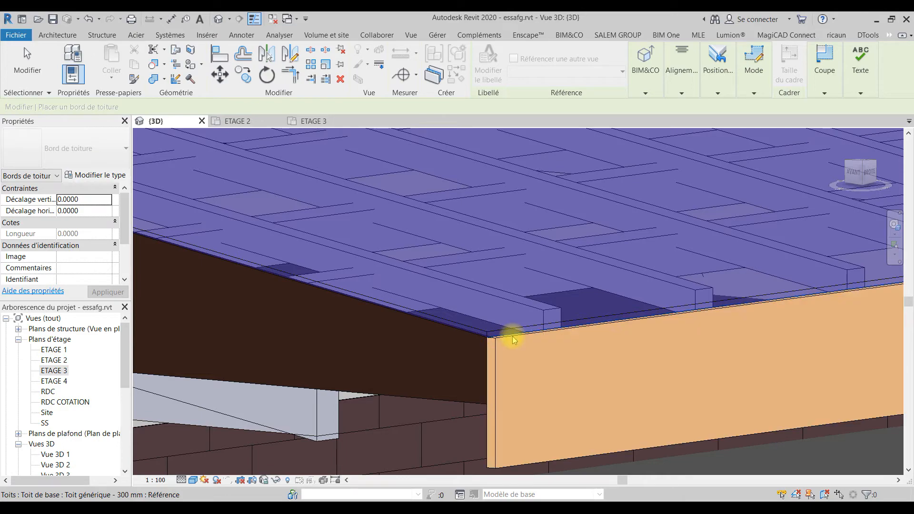
{"action": "scroll", "coordinate": [519, 347], "scroll_direction": "down", "scroll_amount": 3}
{"action": "scroll", "coordinate": [520, 350], "scroll_direction": "down", "scroll_amount": 2}
{"action": "middle_click_drag", "start_coordinate": [520, 350], "coordinate": [594, 346]}
{"action": "scroll", "coordinate": [594, 346], "scroll_direction": "down", "scroll_amount": 5}
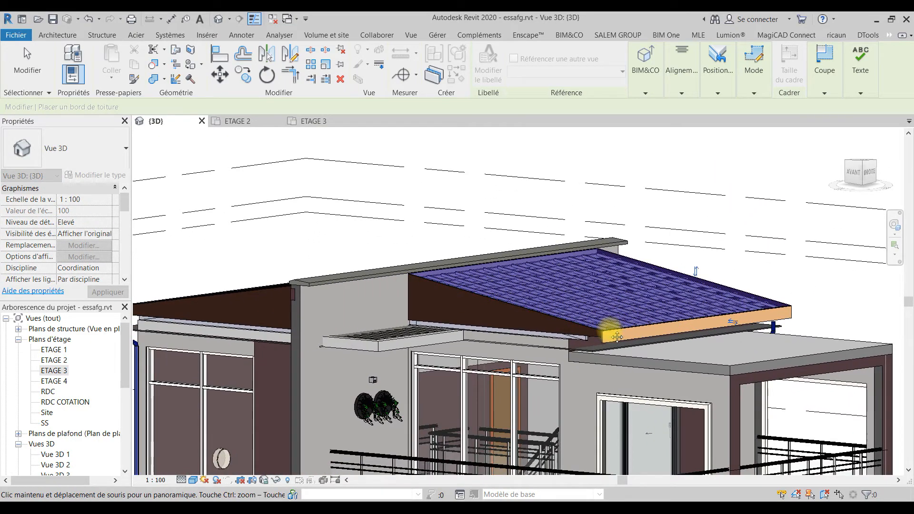
- Place a roof fascia (Bord de toiture) along the low eave edge of the larger roof and end the placement
{"action": "middle_click_drag", "start_coordinate": [433, 347], "coordinate": [562, 431], "text": "shift"}
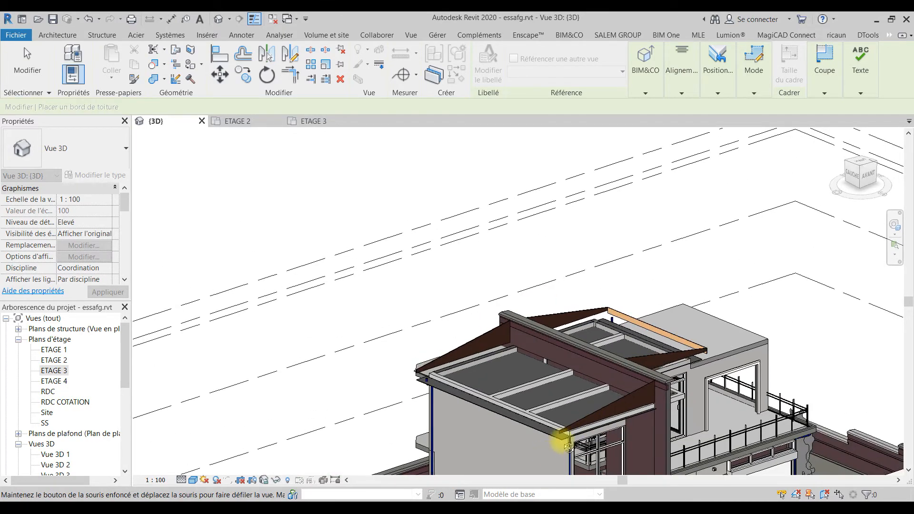
{"action": "scroll", "coordinate": [560, 424], "scroll_direction": "up", "scroll_amount": 5}
{"action": "scroll", "coordinate": [561, 424], "scroll_direction": "up", "scroll_amount": 2}
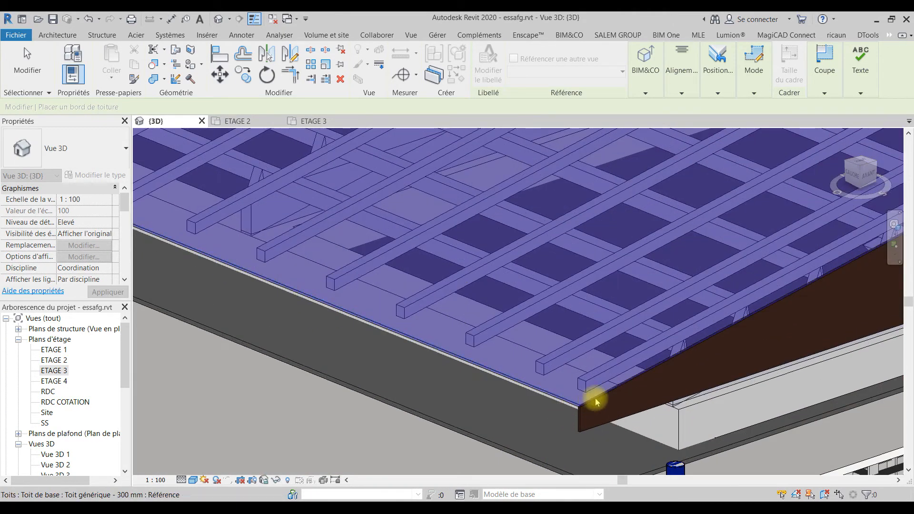
{"action": "scroll", "coordinate": [576, 410], "scroll_direction": "up", "scroll_amount": 3}
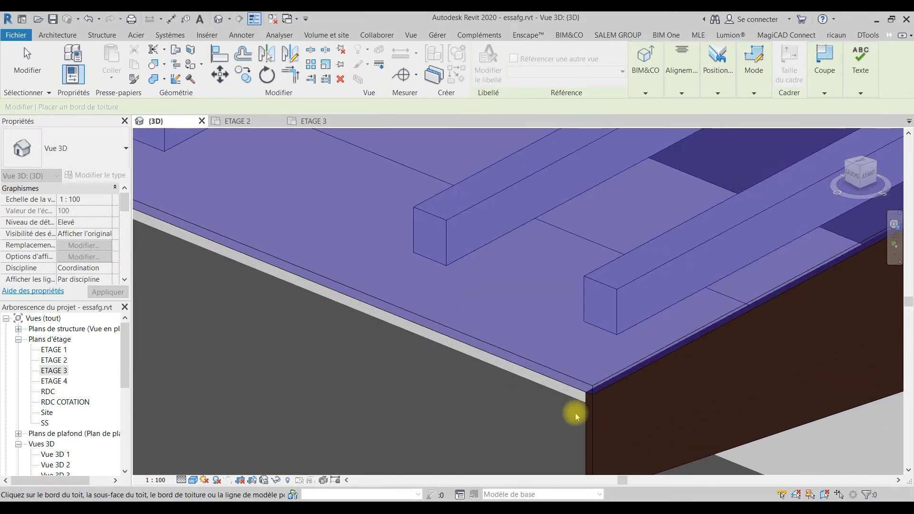
{"action": "left_click", "coordinate": [561, 377]}
{"action": "scroll", "coordinate": [560, 377], "scroll_direction": "down", "scroll_amount": 8}
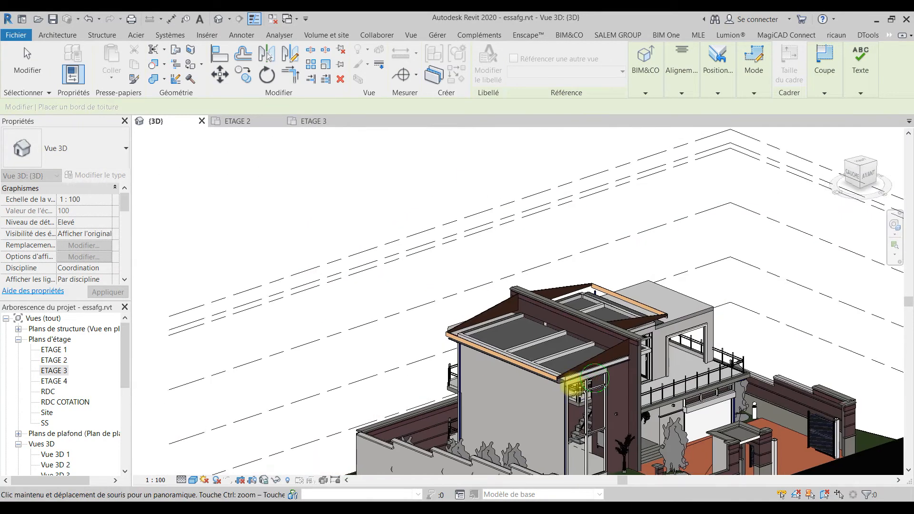
{"action": "middle_click_drag", "start_coordinate": [577, 388], "coordinate": [562, 388]}
{"action": "scroll", "coordinate": [562, 387], "scroll_direction": "up", "scroll_amount": 5}
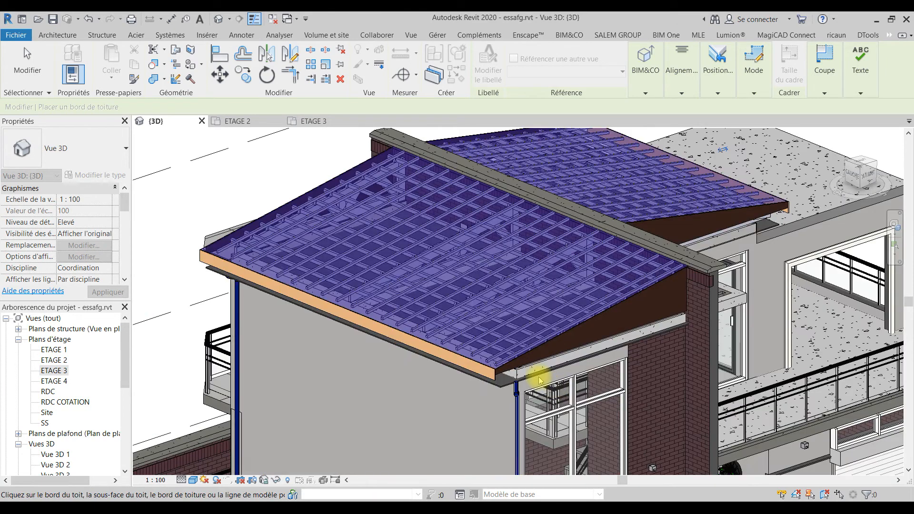
{"action": "scroll", "coordinate": [535, 378], "scroll_direction": "up", "scroll_amount": 2}
{"action": "key", "text": "Escape"}
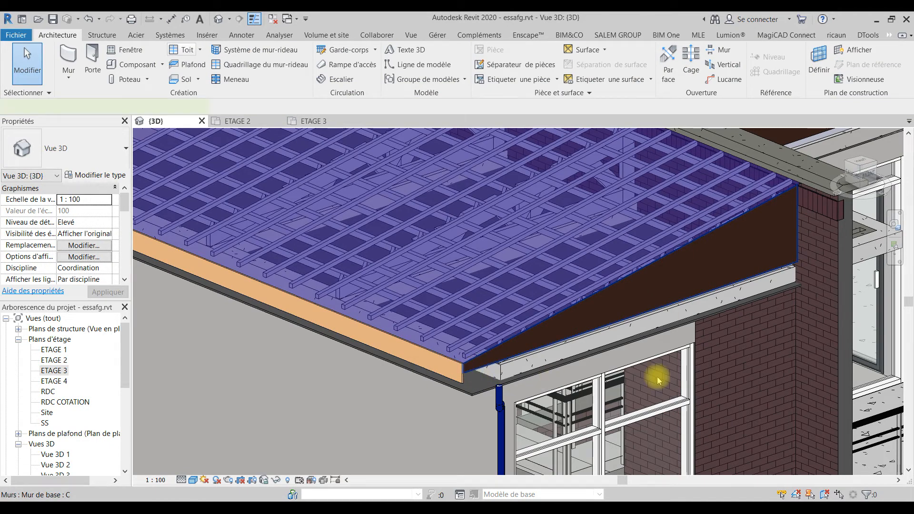
- Stretch the base of the type C wall at the front of the larger roof down to a base offset of -0.2800
{"action": "left_click", "coordinate": [679, 350]}
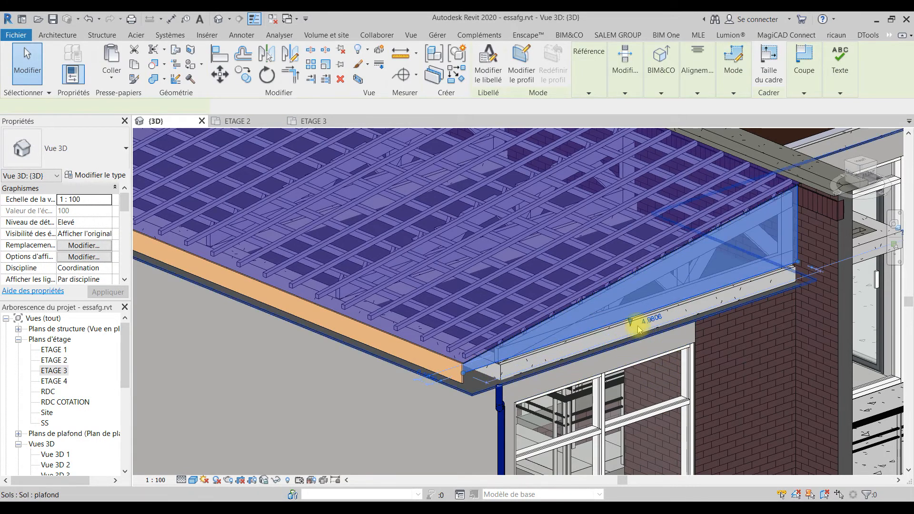
{"action": "left_click_drag", "start_coordinate": [630, 324], "coordinate": [629, 345]}
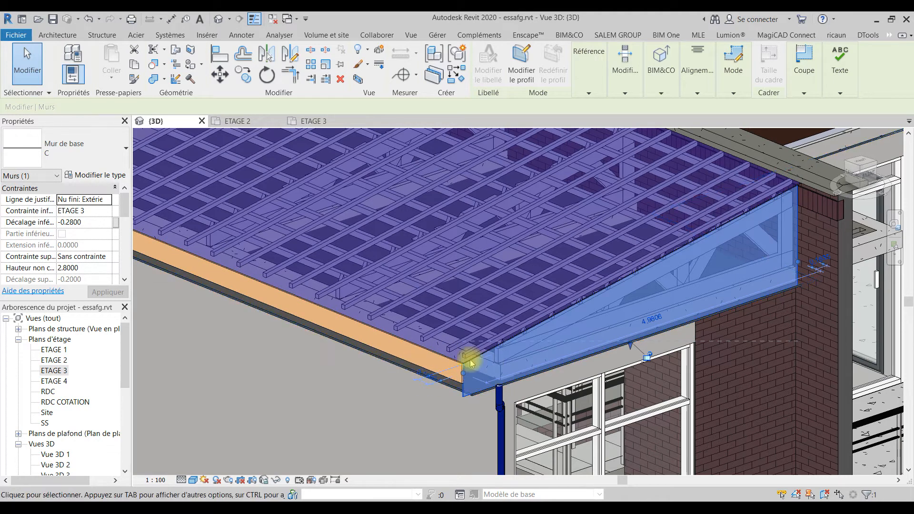
- Set the height offset of the plafond floor beneath the roofs to 0.2000 from level ETAGE 2
{"action": "left_click", "coordinate": [438, 401]}
{"action": "scroll", "coordinate": [458, 402], "scroll_direction": "down", "scroll_amount": 3}
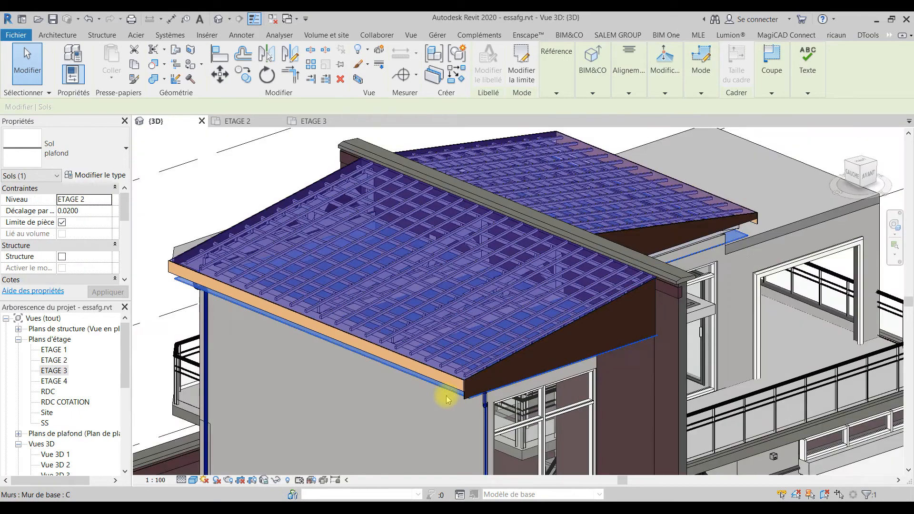
{"action": "scroll", "coordinate": [458, 402], "scroll_direction": "down", "scroll_amount": 2}
{"action": "middle_click_drag", "start_coordinate": [441, 404], "coordinate": [389, 285]}
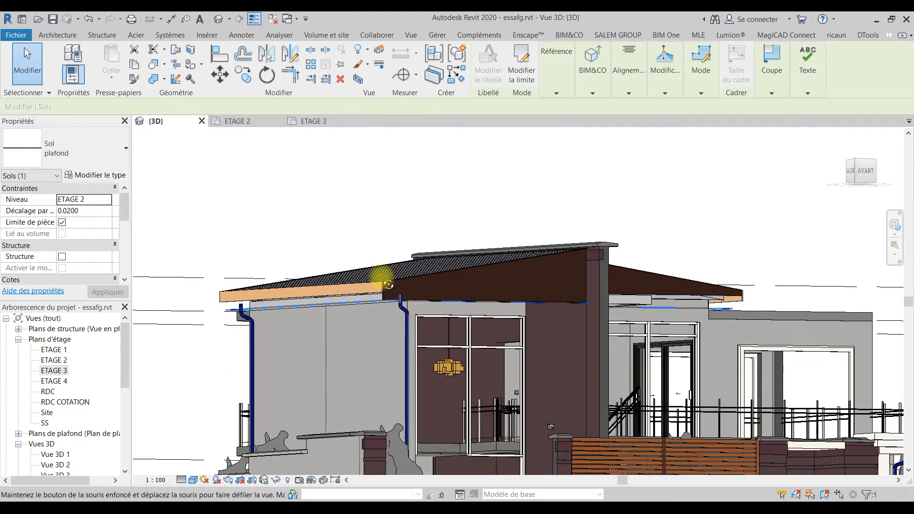
{"action": "scroll", "coordinate": [309, 285], "scroll_direction": "up", "scroll_amount": 5}
{"action": "middle_click_drag", "start_coordinate": [316, 291], "coordinate": [452, 332]}
{"action": "left_click", "coordinate": [86, 212]}
{"action": "left_click_drag", "start_coordinate": [87, 212], "coordinate": [47, 213]}
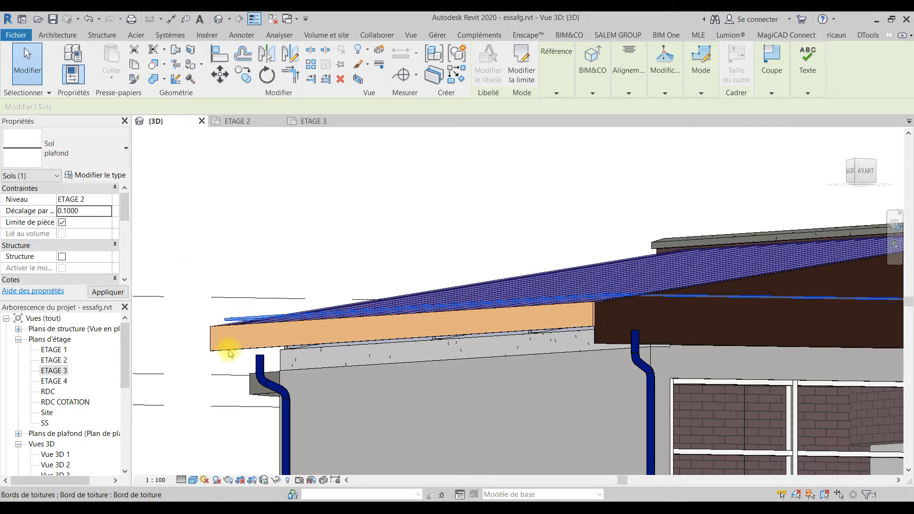
{"action": "middle_click_drag", "start_coordinate": [354, 395], "coordinate": [326, 391], "text": "shift"}
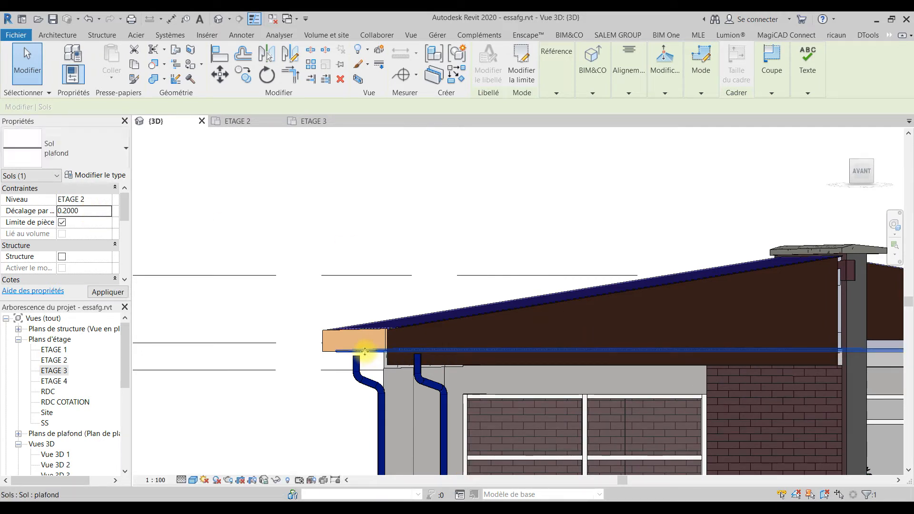
- Raise the base of the type C wall at the front of the larger roof to the lower edge of the fascia
{"action": "scroll", "coordinate": [618, 418], "scroll_direction": "down", "scroll_amount": 2}
{"action": "middle_click_drag", "start_coordinate": [678, 429], "coordinate": [495, 402]}
{"action": "middle_click_drag", "start_coordinate": [390, 382], "coordinate": [490, 418], "text": "shift"}
{"action": "scroll", "coordinate": [480, 440], "scroll_direction": "up", "scroll_amount": 3}
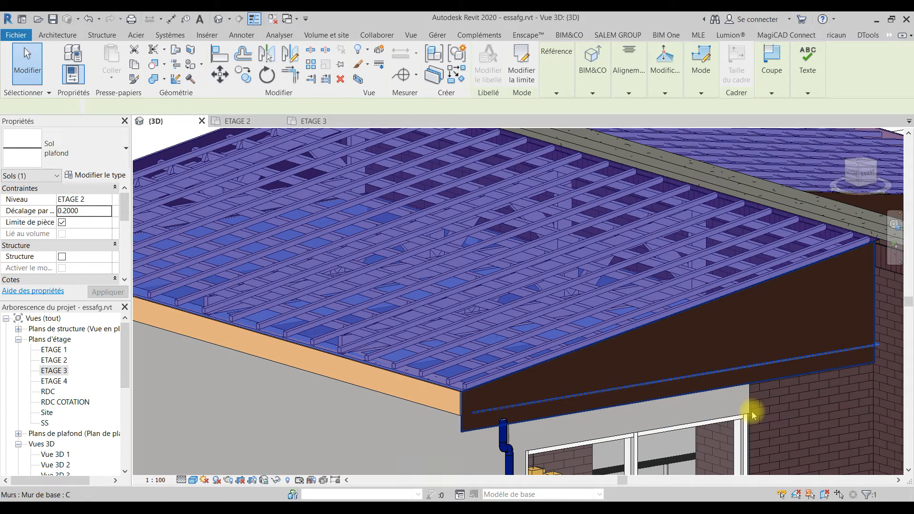
{"action": "left_click", "coordinate": [737, 410]}
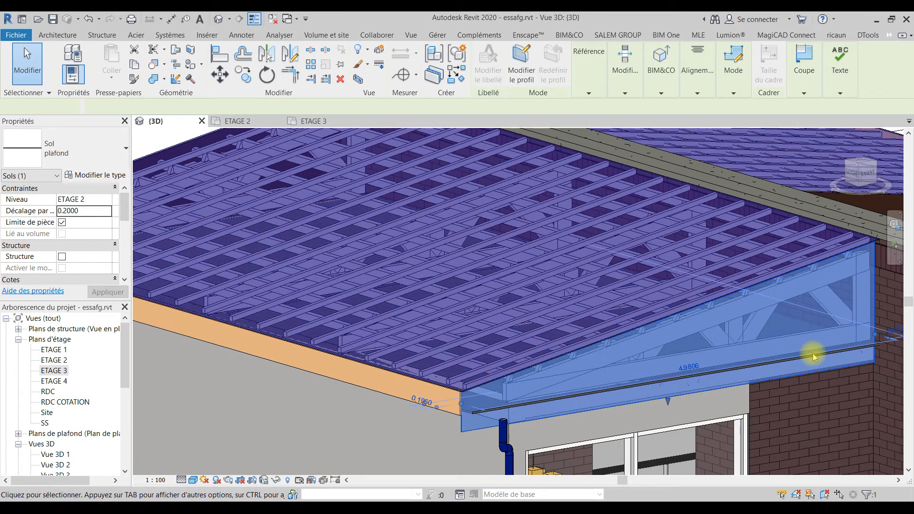
{"action": "left_click_drag", "start_coordinate": [667, 402], "coordinate": [675, 382]}
{"action": "scroll", "coordinate": [682, 383], "scroll_direction": "down", "scroll_amount": 1}
{"action": "middle_click_drag", "start_coordinate": [682, 386], "coordinate": [534, 377]}
{"action": "key", "text": "Escape"}
- Stretch the base of the type C wall at the rear of the larger roof down to a base offset of -0.1200
{"action": "scroll", "coordinate": [537, 399], "scroll_direction": "down", "scroll_amount": 3}
{"action": "middle_click_drag", "start_coordinate": [645, 395], "coordinate": [866, 398], "text": "shift"}
{"action": "scroll", "coordinate": [614, 403], "scroll_direction": "up", "scroll_amount": 6}
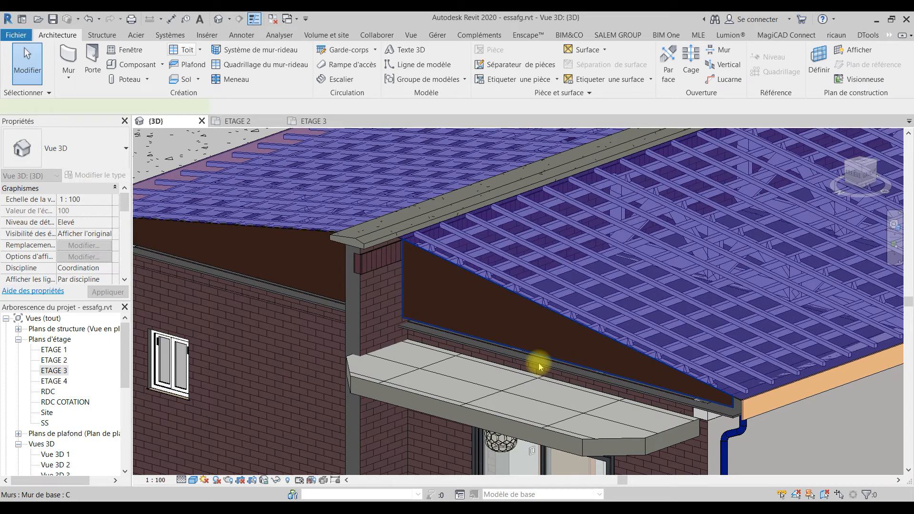
{"action": "left_click", "coordinate": [544, 357]}
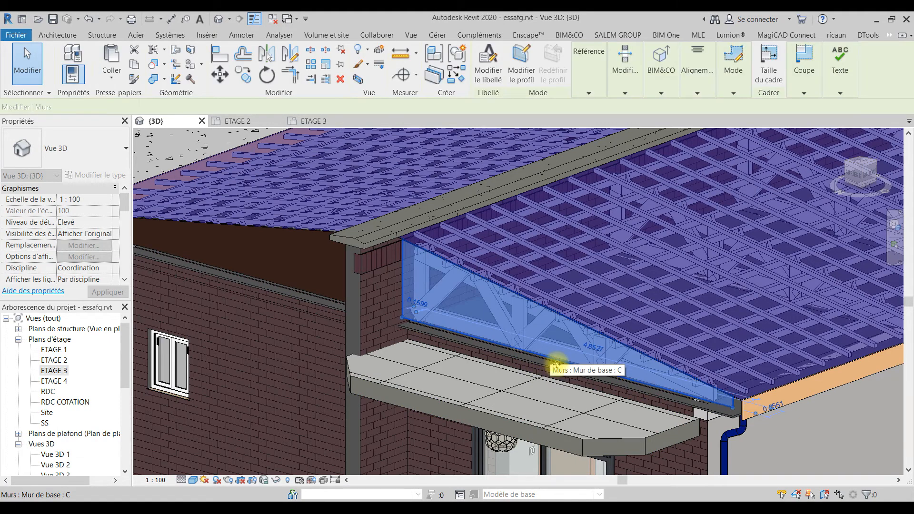
{"action": "left_click_drag", "start_coordinate": [568, 366], "coordinate": [572, 379]}
{"action": "middle_click_drag", "start_coordinate": [777, 422], "coordinate": [573, 370]}
{"action": "scroll", "coordinate": [577, 359], "scroll_direction": "up", "scroll_amount": 4}
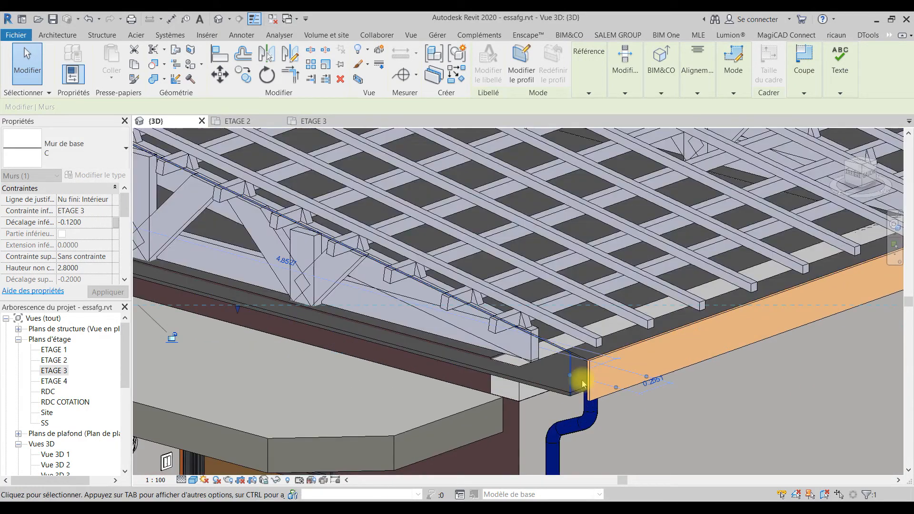
- Extend the eave end of the type C wall at the rear of the larger roof until it meets the fascia
{"action": "scroll", "coordinate": [573, 362], "scroll_direction": "down", "scroll_amount": 2}
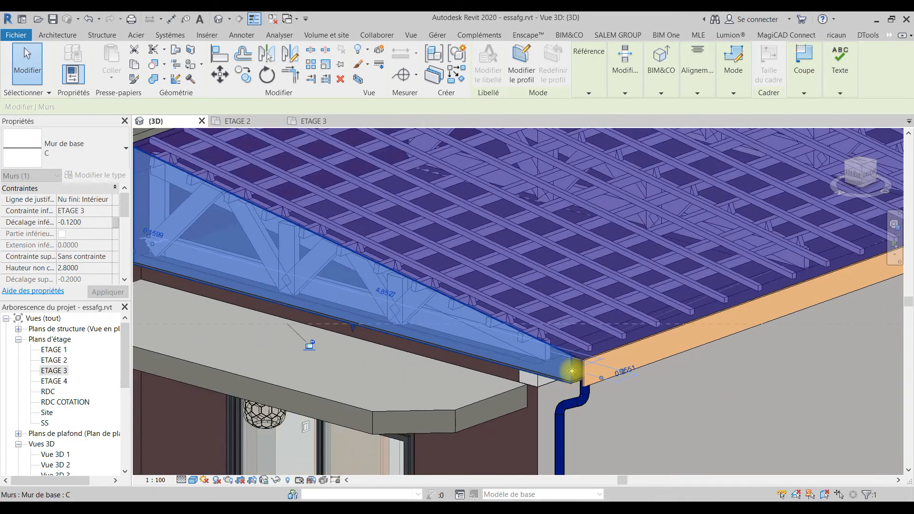
{"action": "scroll", "coordinate": [581, 381], "scroll_direction": "up", "scroll_amount": 4}
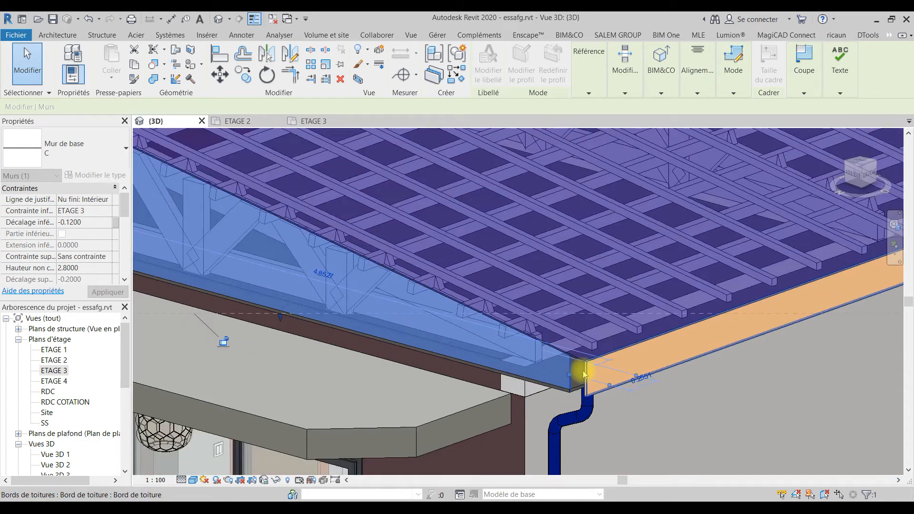
{"action": "left_click_drag", "start_coordinate": [561, 378], "coordinate": [589, 388]}
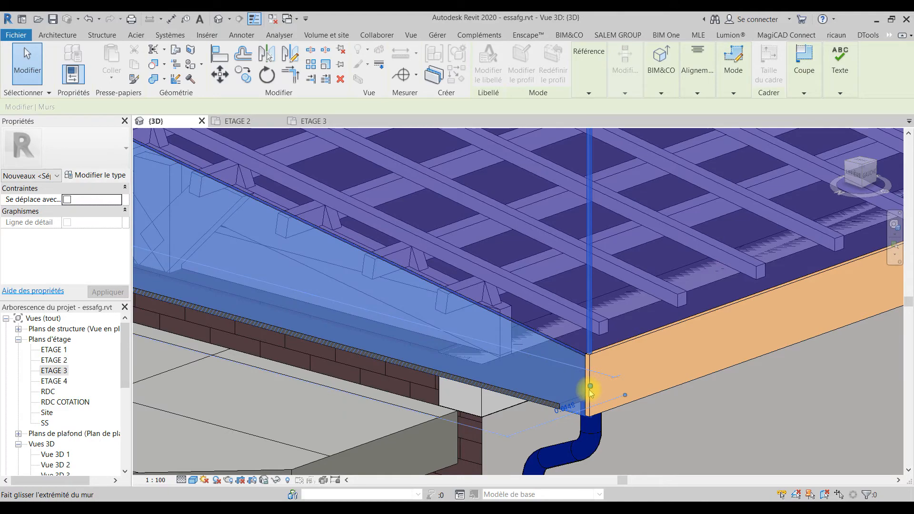
{"action": "scroll", "coordinate": [593, 389], "scroll_direction": "down", "scroll_amount": 5}
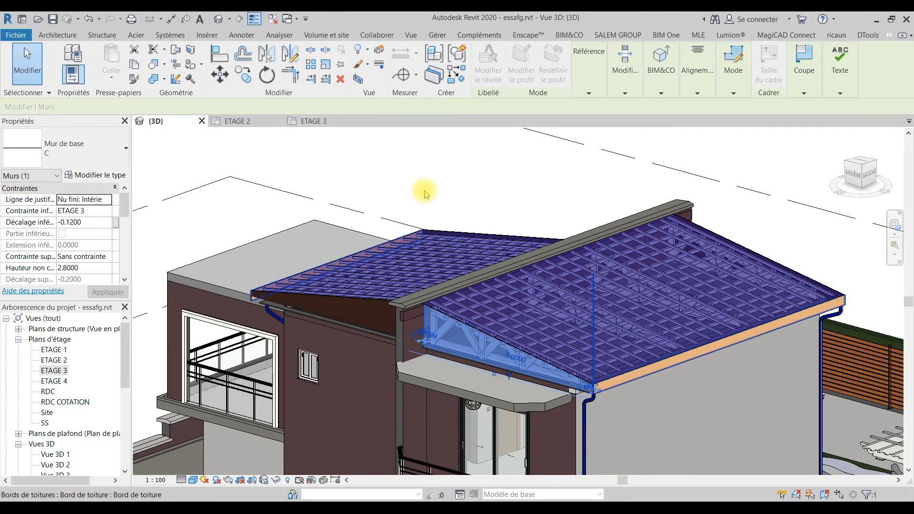
- Try to reattach the top of the rear type C wall to the larger roof, and undo the last change
{"action": "left_click", "coordinate": [487, 333]}
{"action": "scroll", "coordinate": [511, 401], "scroll_direction": "down", "scroll_amount": 3}
{"action": "middle_click_drag", "start_coordinate": [554, 404], "coordinate": [558, 379], "text": "shift"}
{"action": "scroll", "coordinate": [567, 356], "scroll_direction": "up", "scroll_amount": 5}
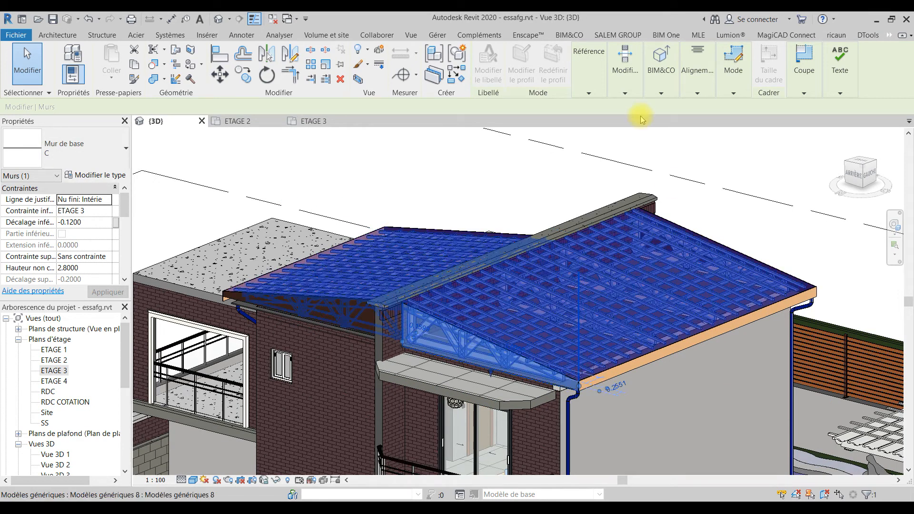
{"action": "left_click", "coordinate": [625, 92]}
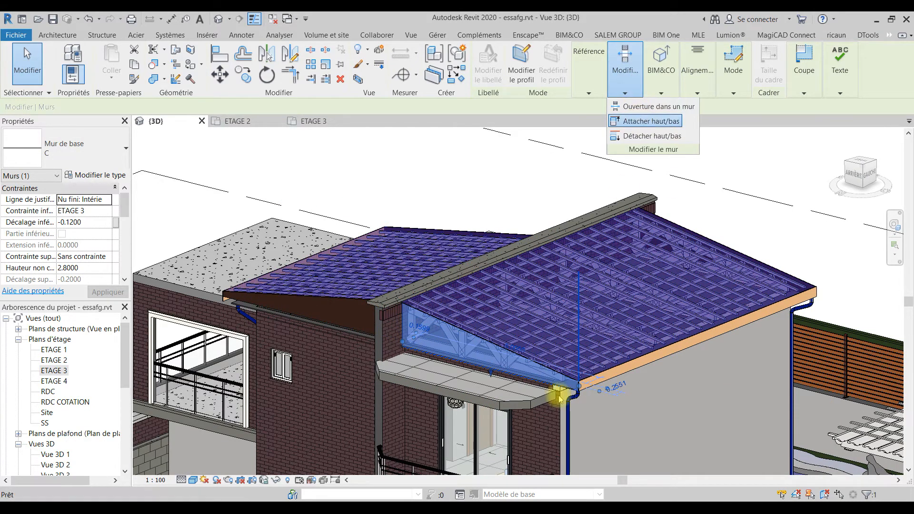
{"action": "key", "text": "Escape"}
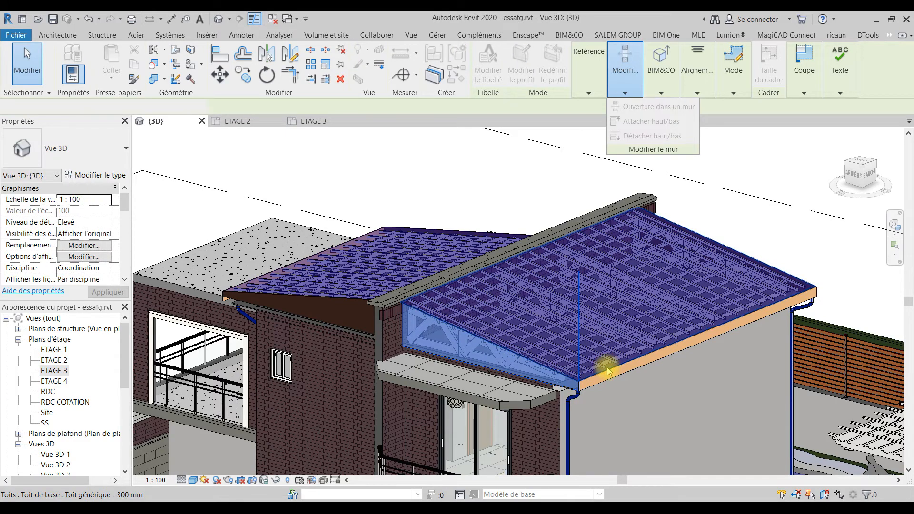
{"action": "left_click", "coordinate": [583, 368]}
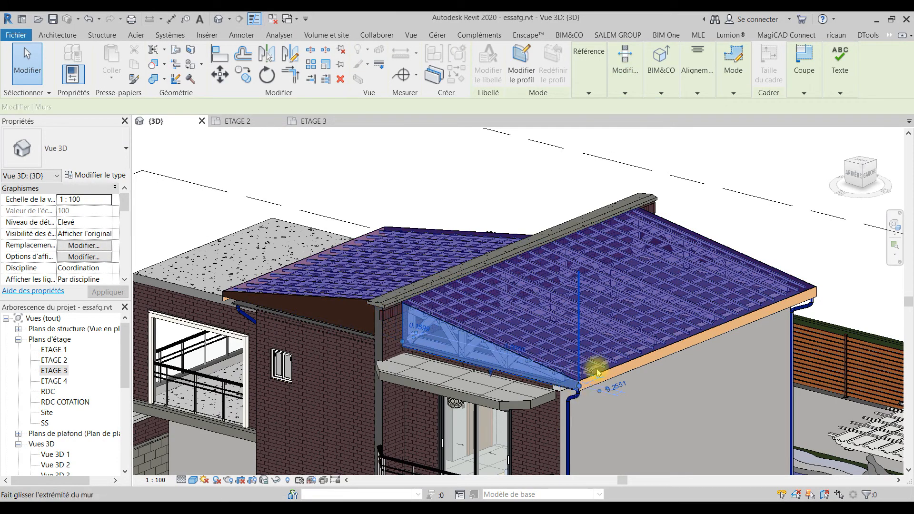
{"action": "left_click", "coordinate": [738, 171]}
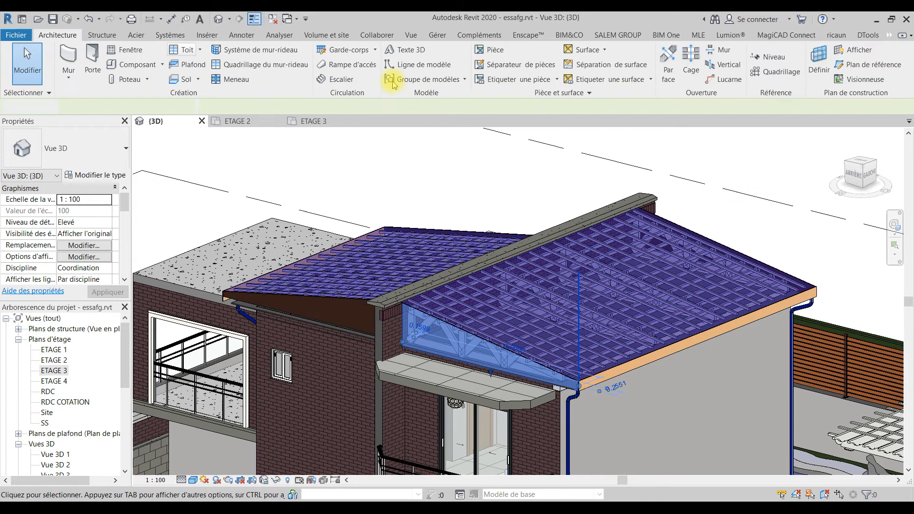
{"action": "left_click", "coordinate": [88, 20]}
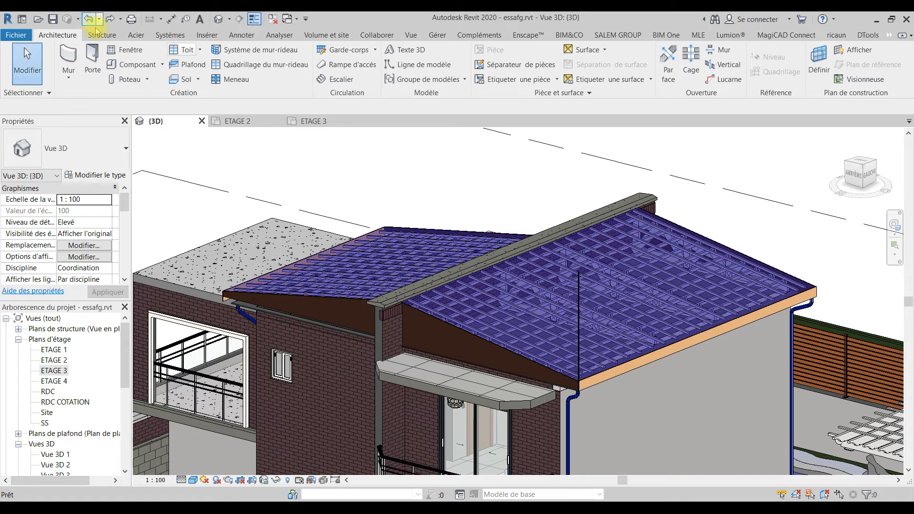
- Stretch the base of the type C wall at the front of the smaller roof down to the lower edge of the fascia
{"action": "middle_click_drag", "start_coordinate": [449, 300], "coordinate": [687, 321], "text": "shift"}
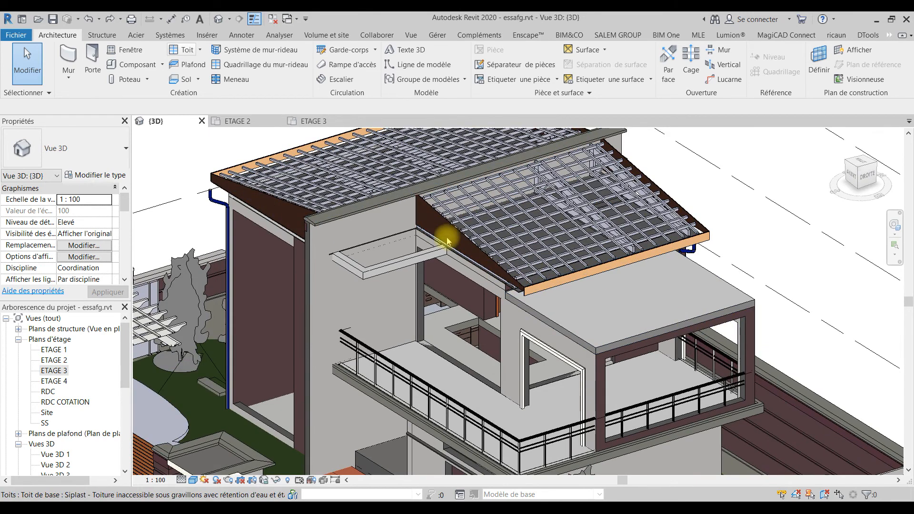
{"action": "scroll", "coordinate": [451, 242], "scroll_direction": "up", "scroll_amount": 5}
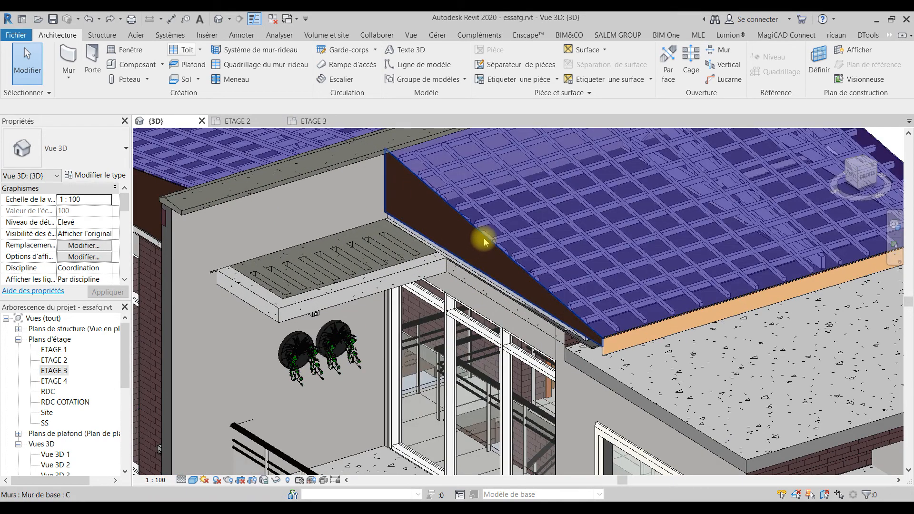
{"action": "left_click", "coordinate": [470, 282]}
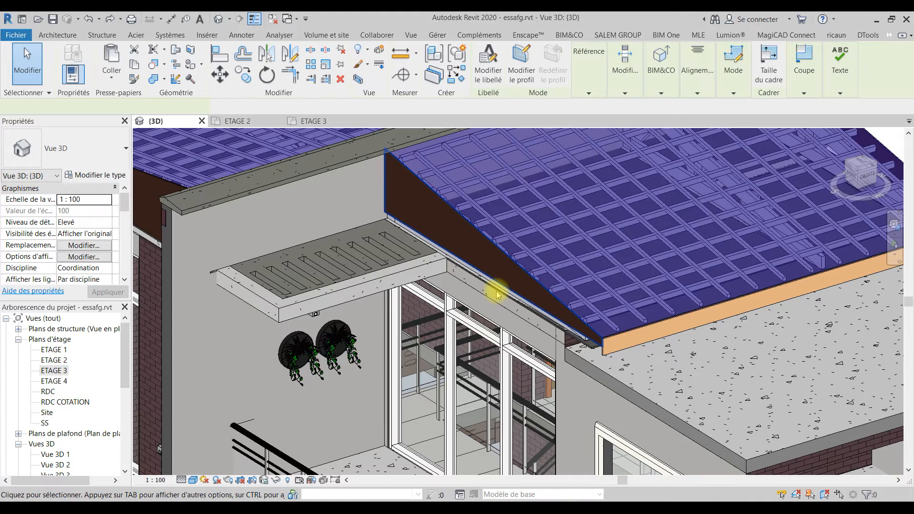
{"action": "scroll", "coordinate": [496, 283], "scroll_direction": "up", "scroll_amount": 2}
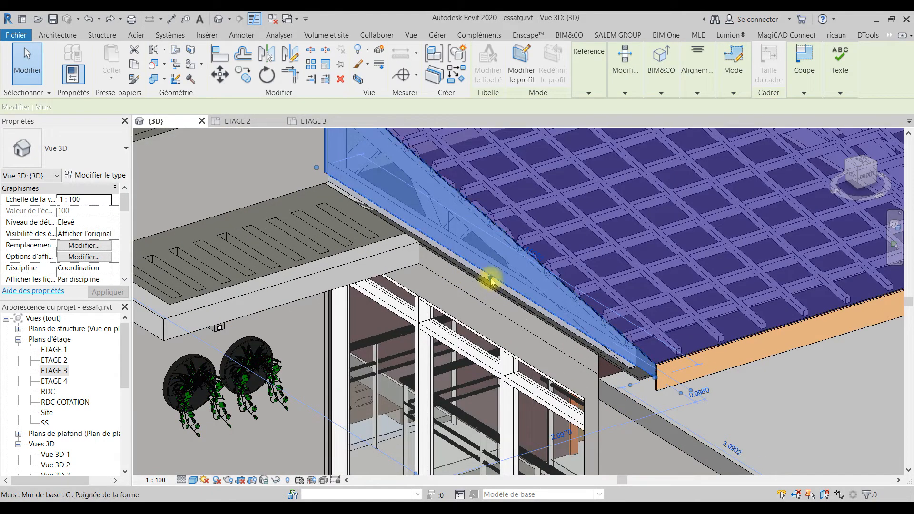
{"action": "left_click_drag", "start_coordinate": [490, 281], "coordinate": [490, 294]}
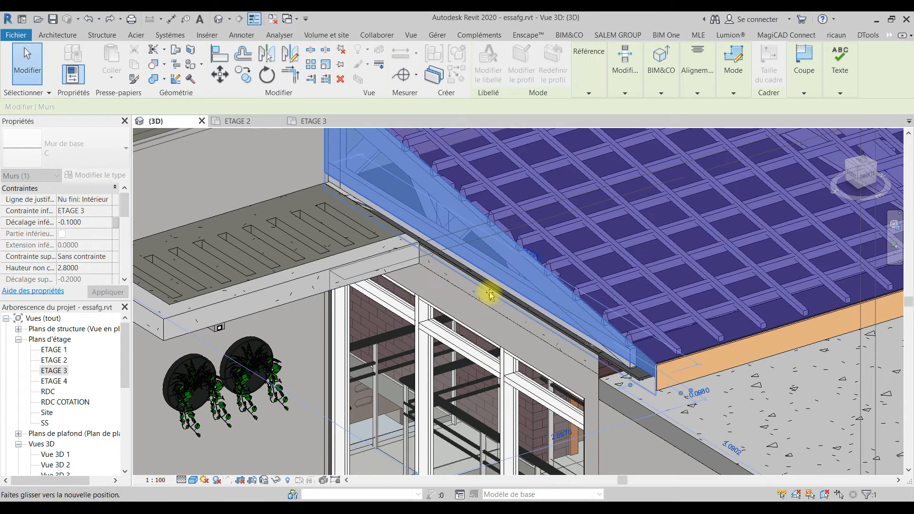
{"action": "left_click_drag", "start_coordinate": [594, 339], "coordinate": [596, 340]}
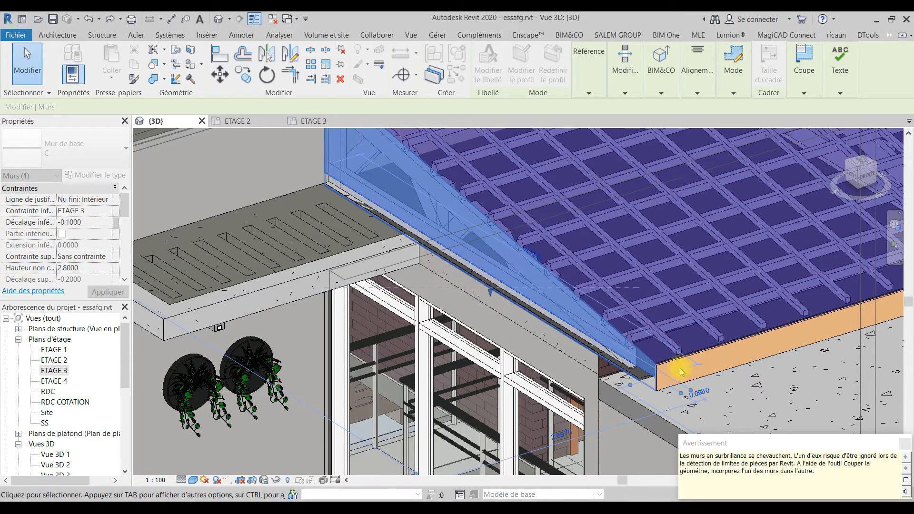
{"action": "scroll", "coordinate": [747, 389], "scroll_direction": "down", "scroll_amount": 2}
{"action": "key", "text": "Escape"}
{"action": "middle_click_drag", "start_coordinate": [747, 390], "coordinate": [454, 379]}
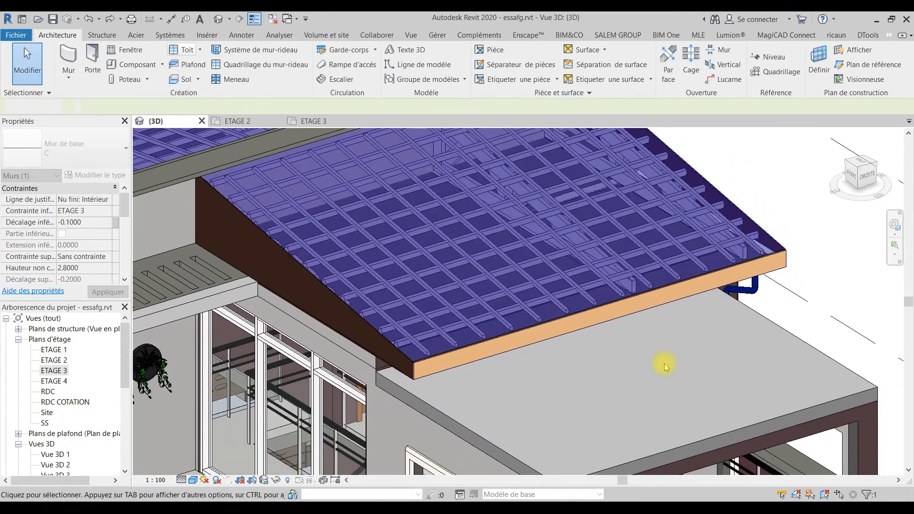
{"action": "middle_click_drag", "start_coordinate": [679, 367], "coordinate": [567, 347], "text": "shift"}
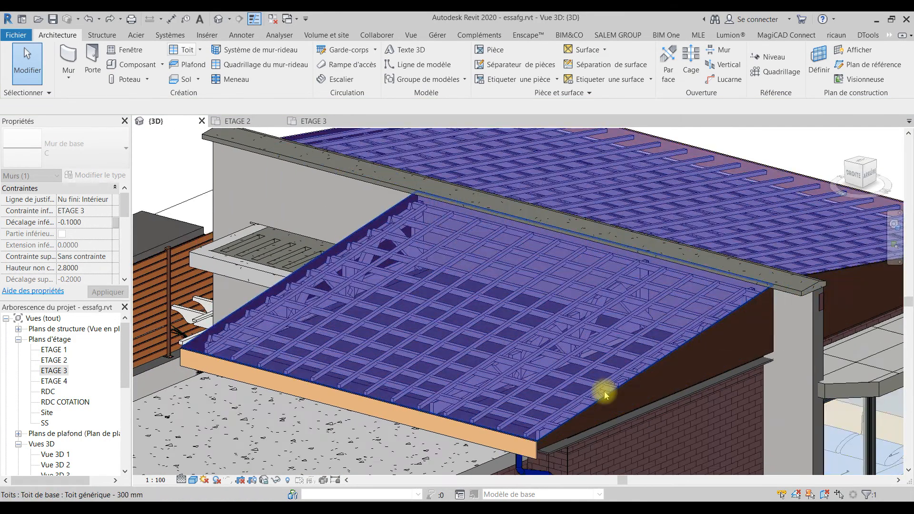
- Place a gutter along the top edge of the larger roof's eave fascia, including the short edge at its front corner
{"action": "key", "text": "Escape"}
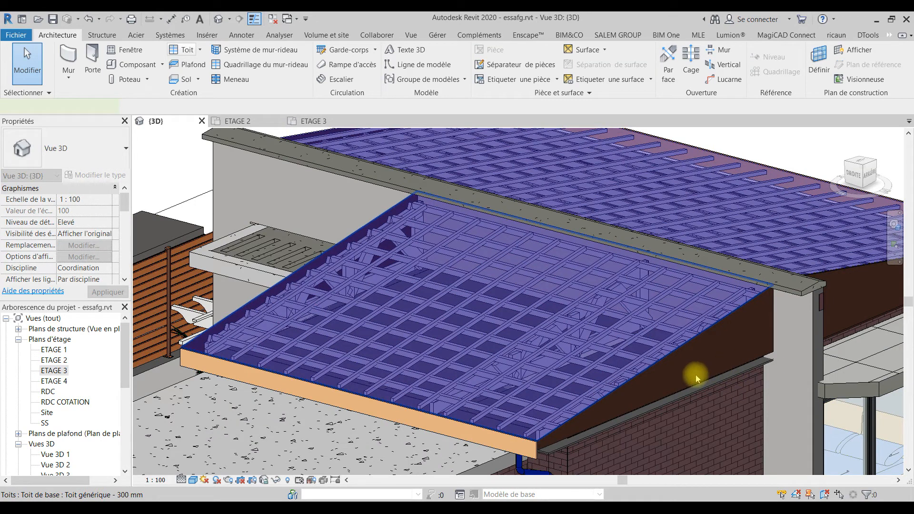
{"action": "left_click", "coordinate": [686, 392]}
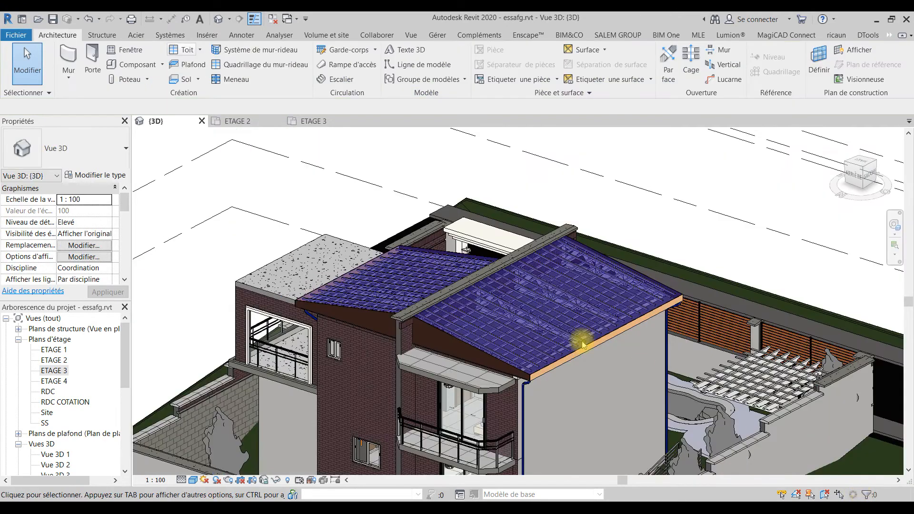
{"action": "scroll", "coordinate": [532, 374], "scroll_direction": "up", "scroll_amount": 5}
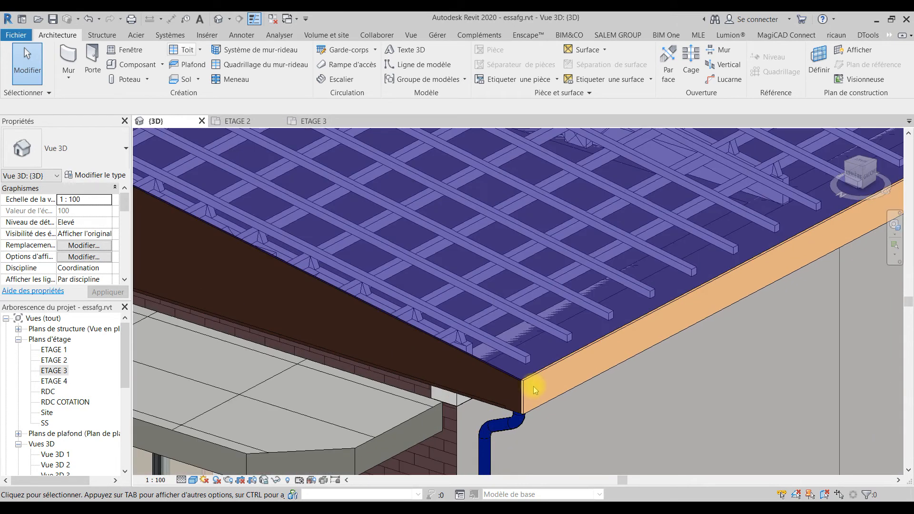
{"action": "scroll", "coordinate": [534, 386], "scroll_direction": "up", "scroll_amount": 3}
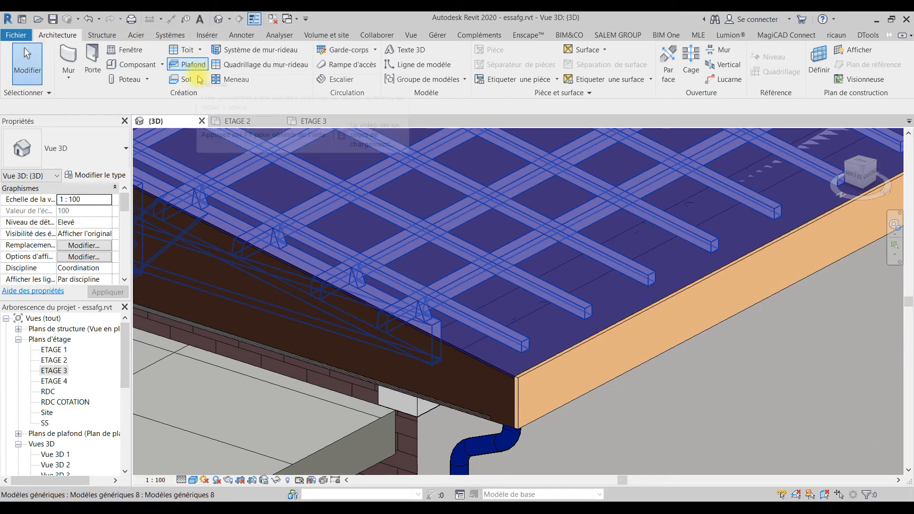
{"action": "left_click", "coordinate": [200, 50]}
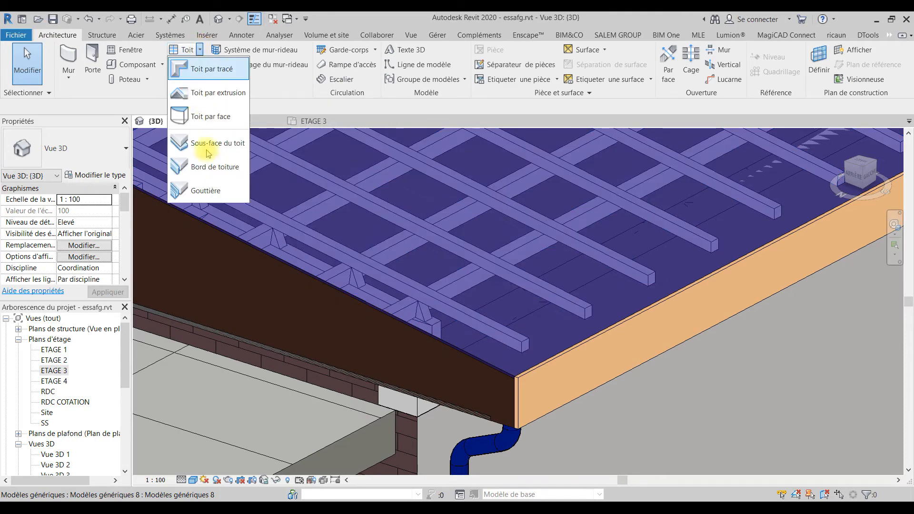
{"action": "left_click", "coordinate": [206, 191]}
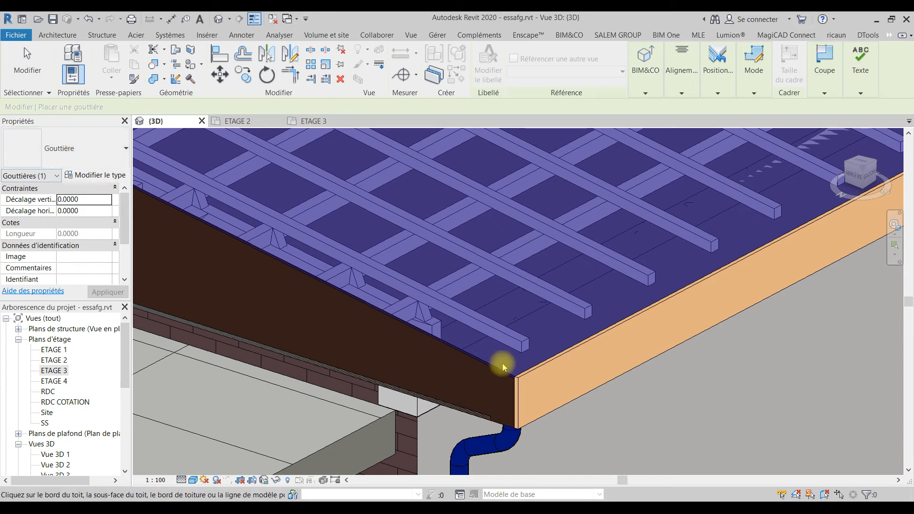
{"action": "left_click", "coordinate": [532, 376]}
{"action": "scroll", "coordinate": [532, 376], "scroll_direction": "down", "scroll_amount": 1}
{"action": "scroll", "coordinate": [518, 380], "scroll_direction": "up", "scroll_amount": 2}
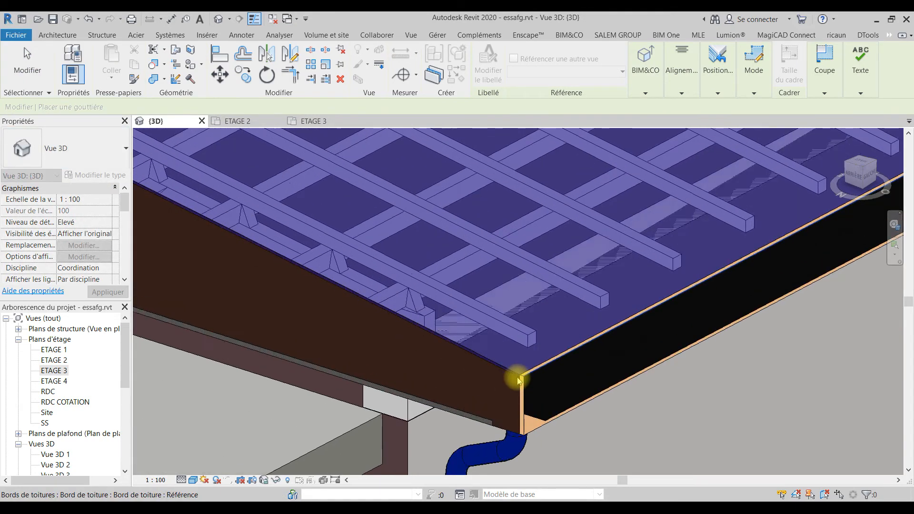
{"action": "scroll", "coordinate": [518, 381], "scroll_direction": "up", "scroll_amount": 2}
{"action": "left_click", "coordinate": [522, 375]}
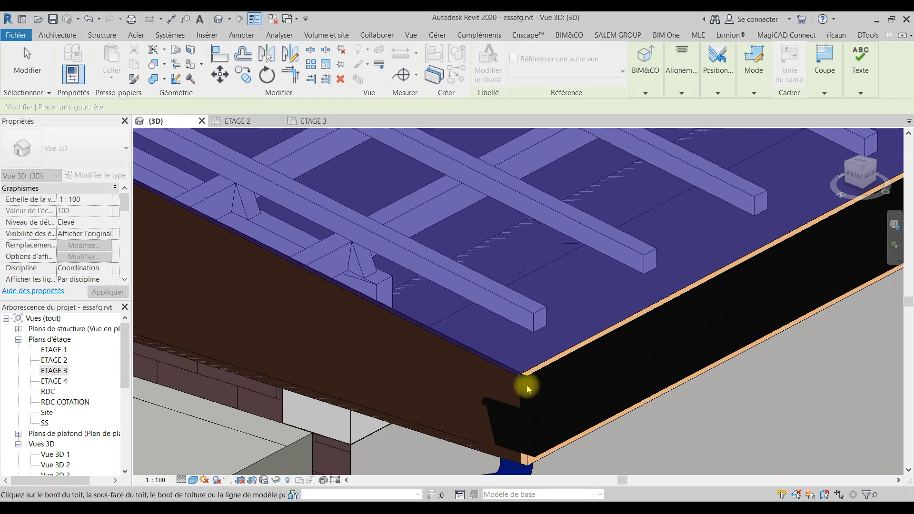
- Add a gutter along the top edge of the smaller roof's eave fascia, including the short corner edge, and finish placing gutters
{"action": "scroll", "coordinate": [527, 386], "scroll_direction": "down", "scroll_amount": 5}
{"action": "middle_click_drag", "start_coordinate": [557, 387], "coordinate": [615, 418]}
{"action": "scroll", "coordinate": [357, 322], "scroll_direction": "down", "scroll_amount": 5}
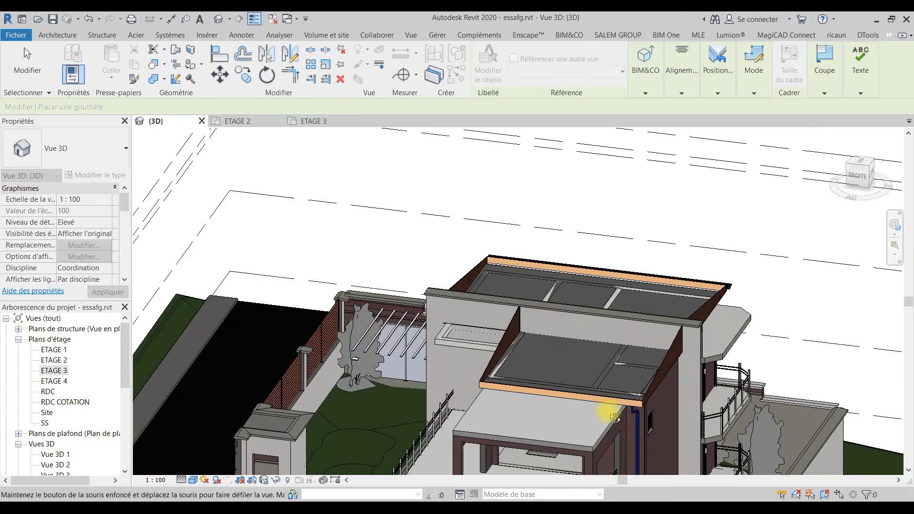
{"action": "scroll", "coordinate": [486, 376], "scroll_direction": "up", "scroll_amount": 6}
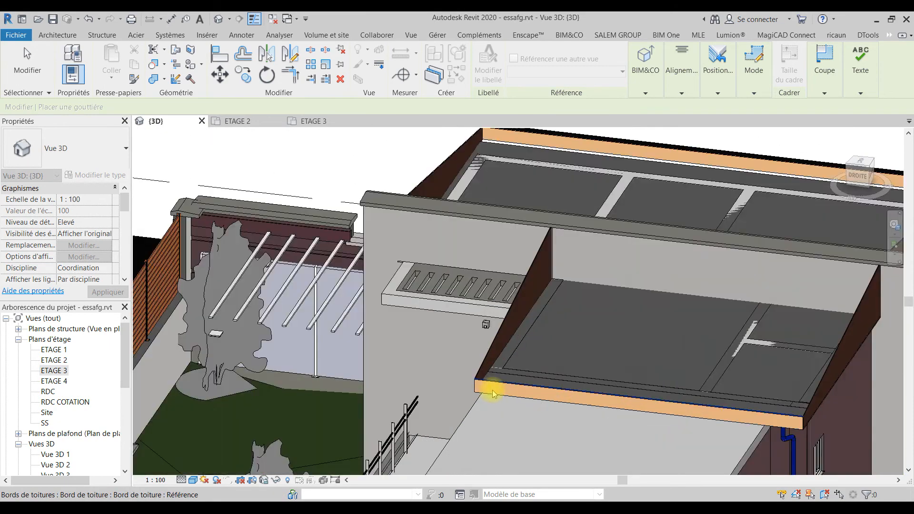
{"action": "scroll", "coordinate": [492, 393], "scroll_direction": "up", "scroll_amount": 5}
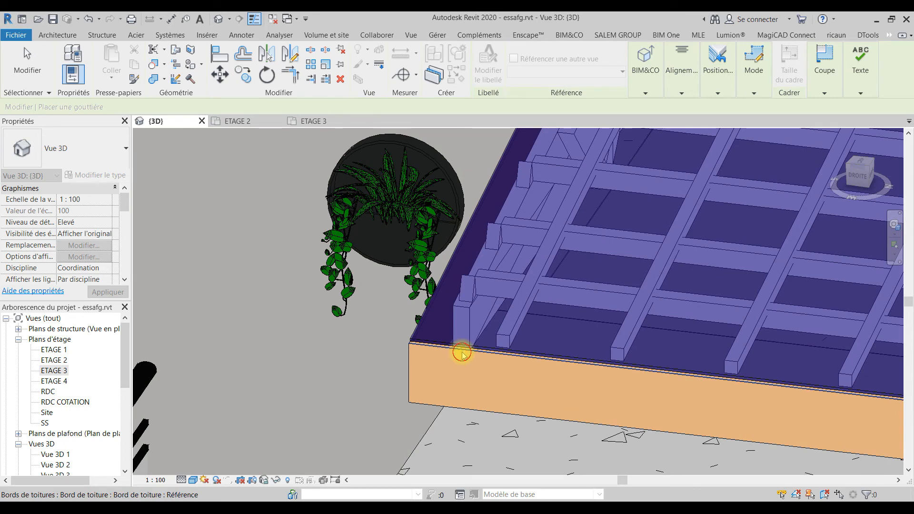
{"action": "left_click", "coordinate": [461, 353]}
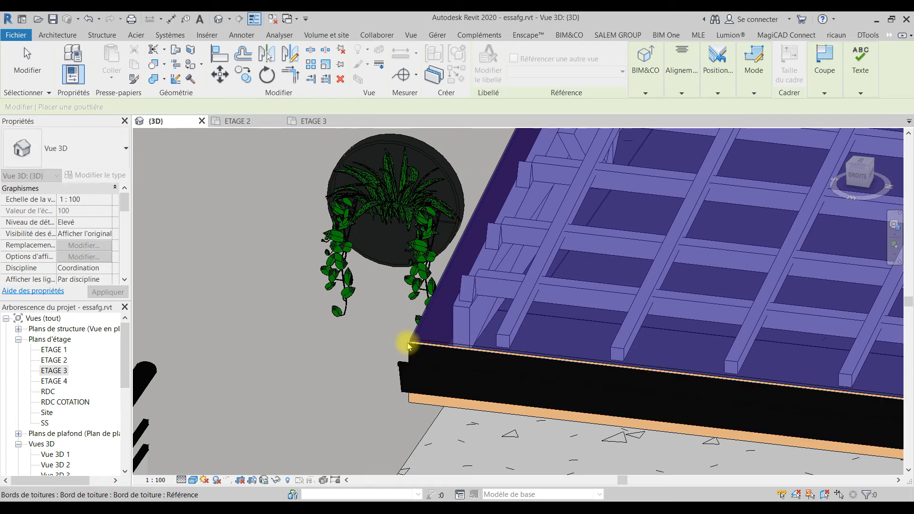
{"action": "scroll", "coordinate": [408, 345], "scroll_direction": "up", "scroll_amount": 4}
{"action": "left_click", "coordinate": [419, 344]}
{"action": "scroll", "coordinate": [417, 338], "scroll_direction": "down", "scroll_amount": 4}
{"action": "scroll", "coordinate": [417, 337], "scroll_direction": "down", "scroll_amount": 8}
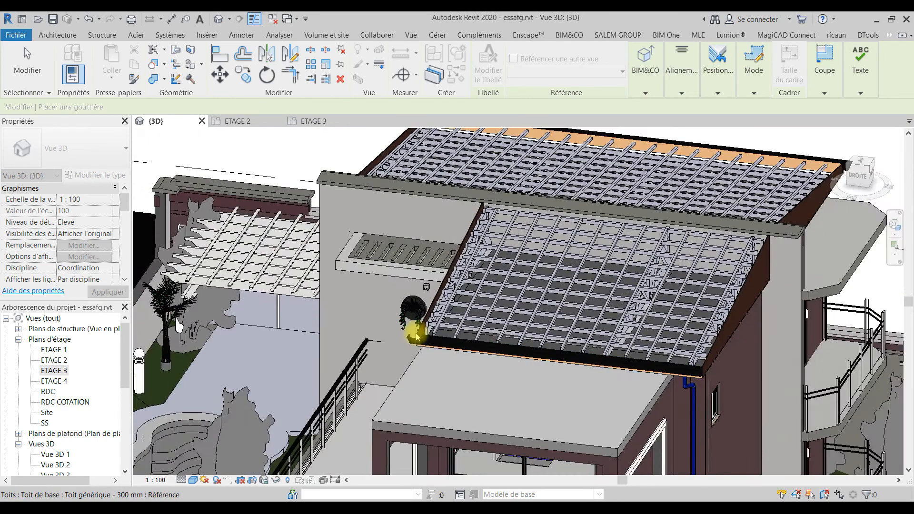
{"action": "middle_click_drag", "start_coordinate": [560, 431], "coordinate": [496, 400], "text": "shift"}
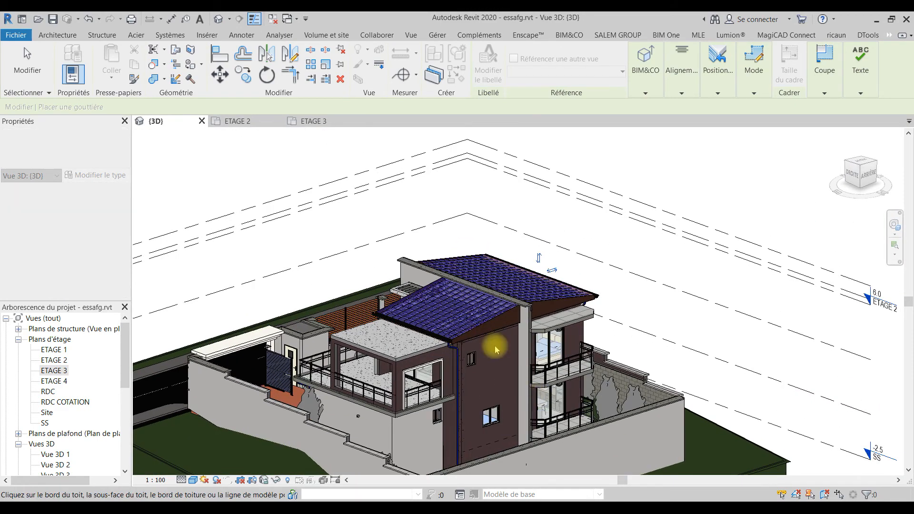
{"action": "key", "text": "Escape"}
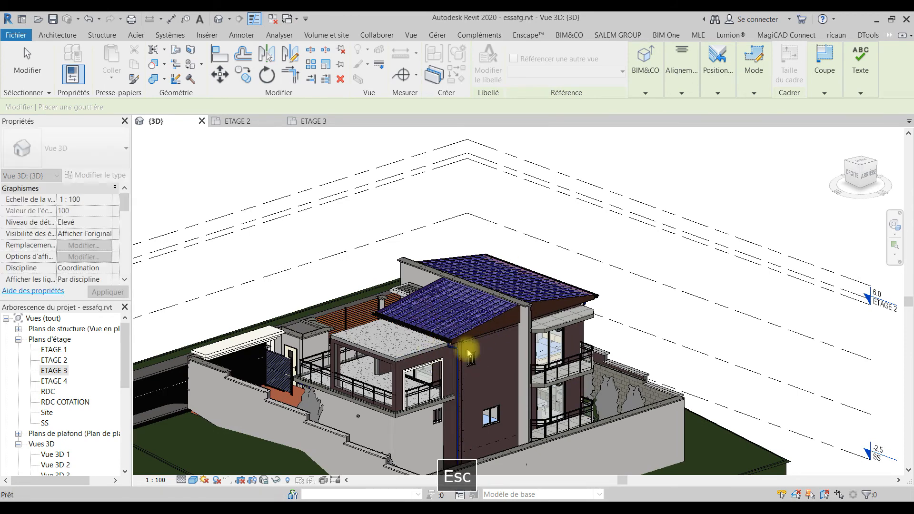
{"action": "key", "text": "Escape"}
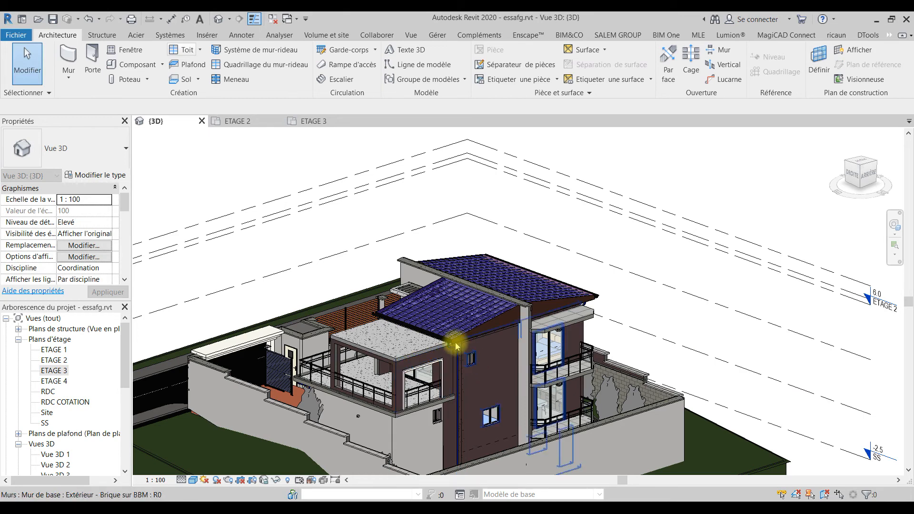
{"action": "scroll", "coordinate": [474, 355], "scroll_direction": "up", "scroll_amount": 2}
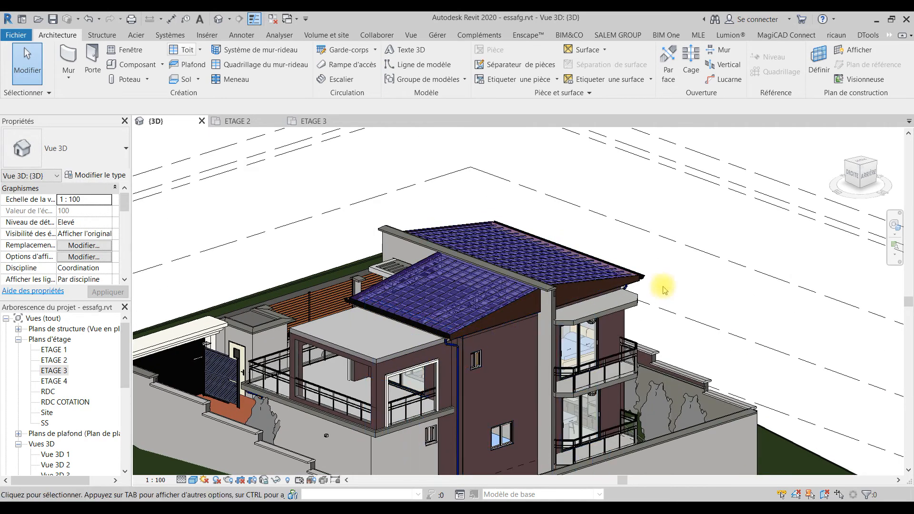
{"action": "middle_click_drag", "start_coordinate": [362, 433], "coordinate": [549, 404], "text": "shift"}
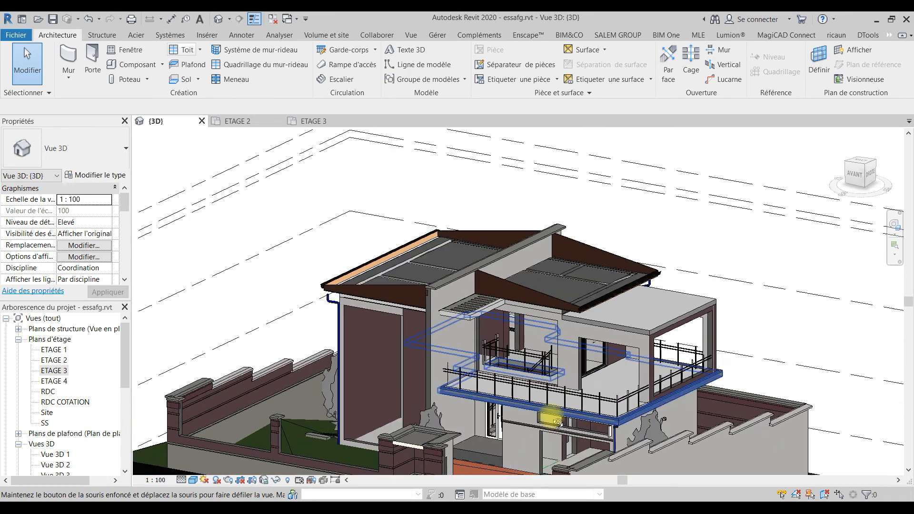